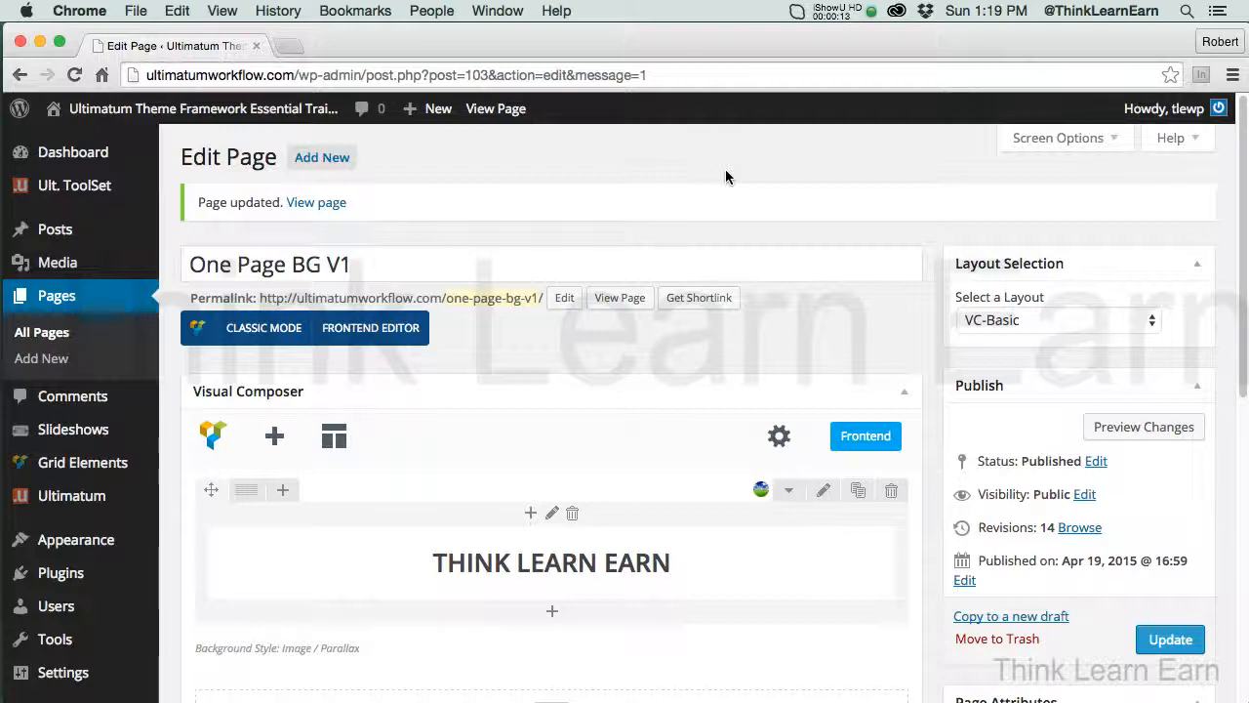
Copy the page to a new draft and publish it under the title One Page BG V2 Parallax
{"action": "left_click", "coordinate": [1003, 620]}
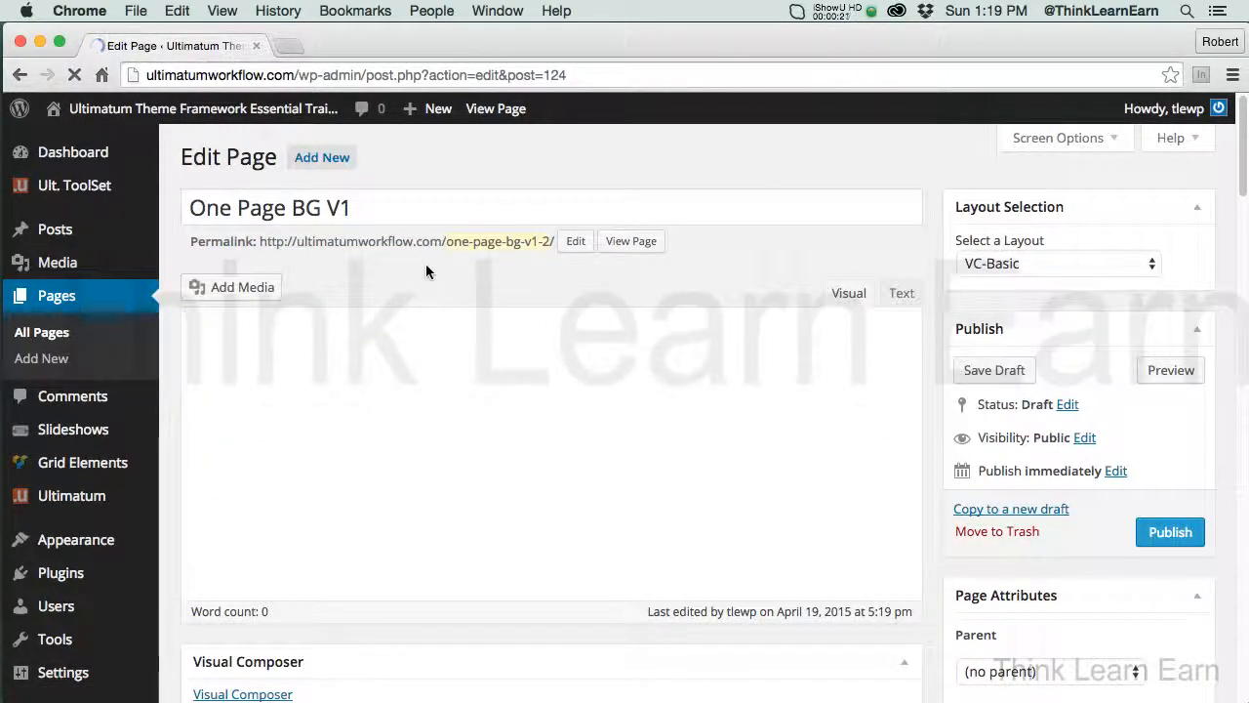
{"action": "left_click", "coordinate": [344, 208]}
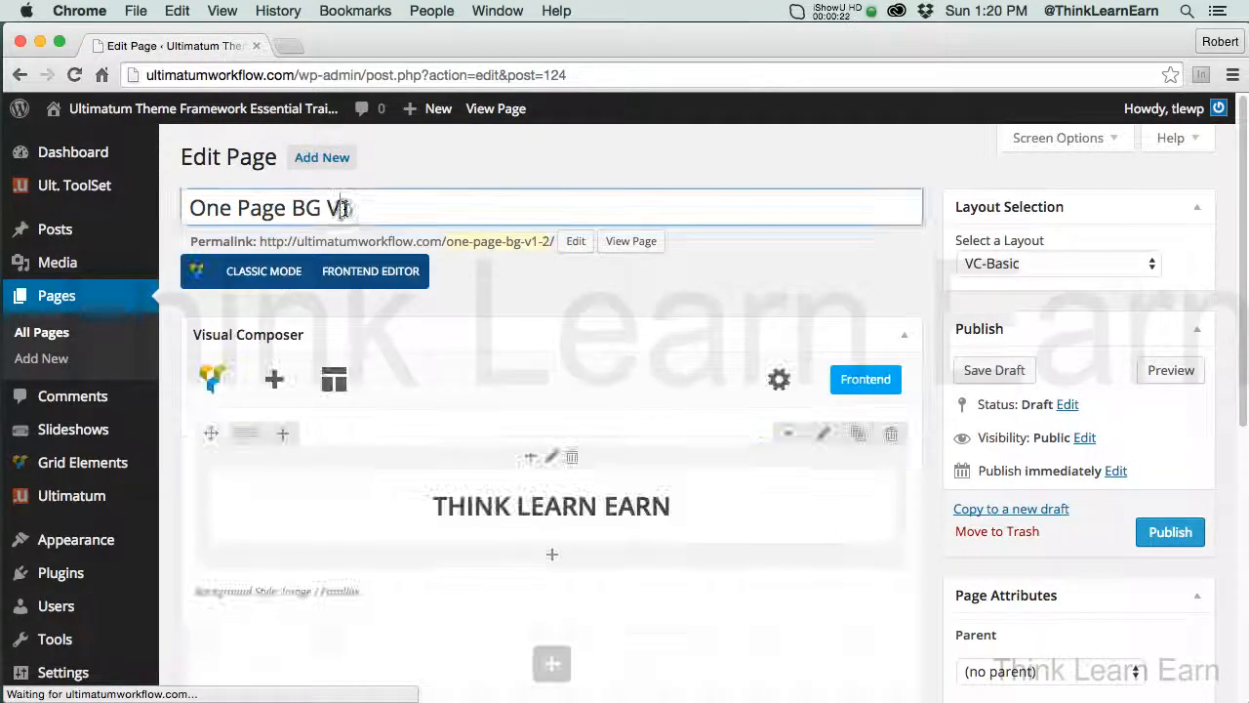
{"action": "left_click_drag", "start_coordinate": [343, 208], "coordinate": [357, 208]}
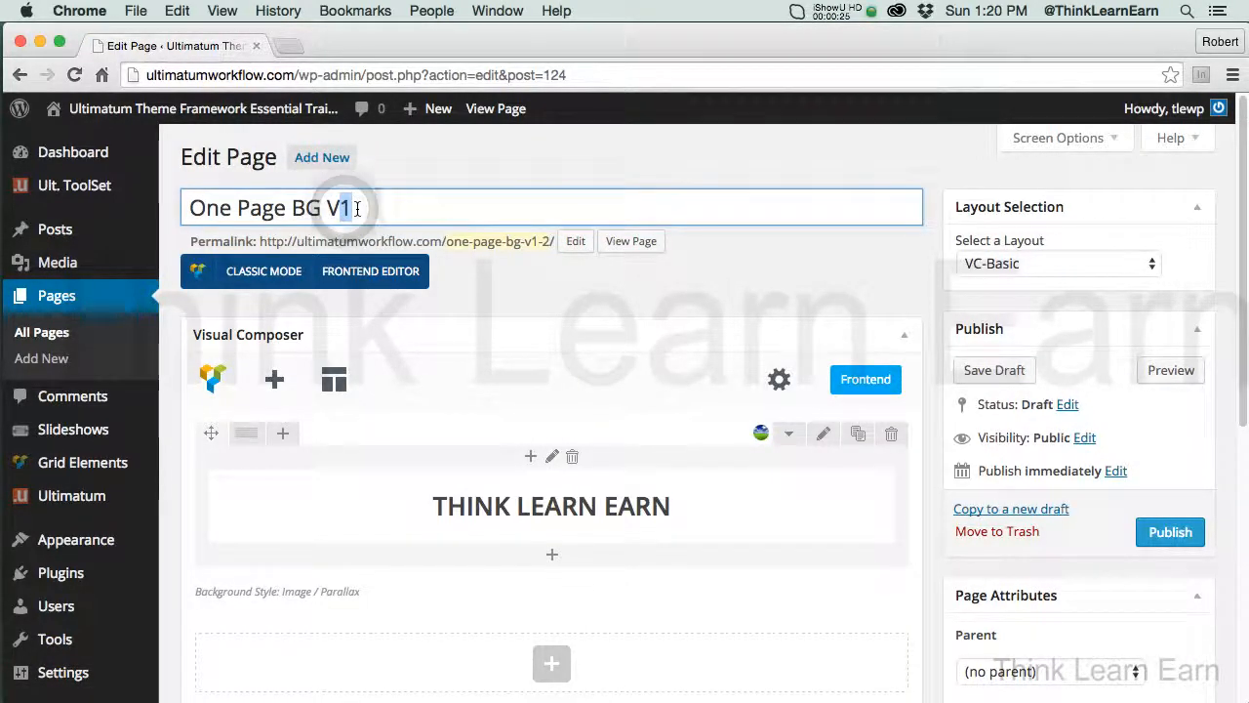
{"action": "type", "text": "2 Parallax"}
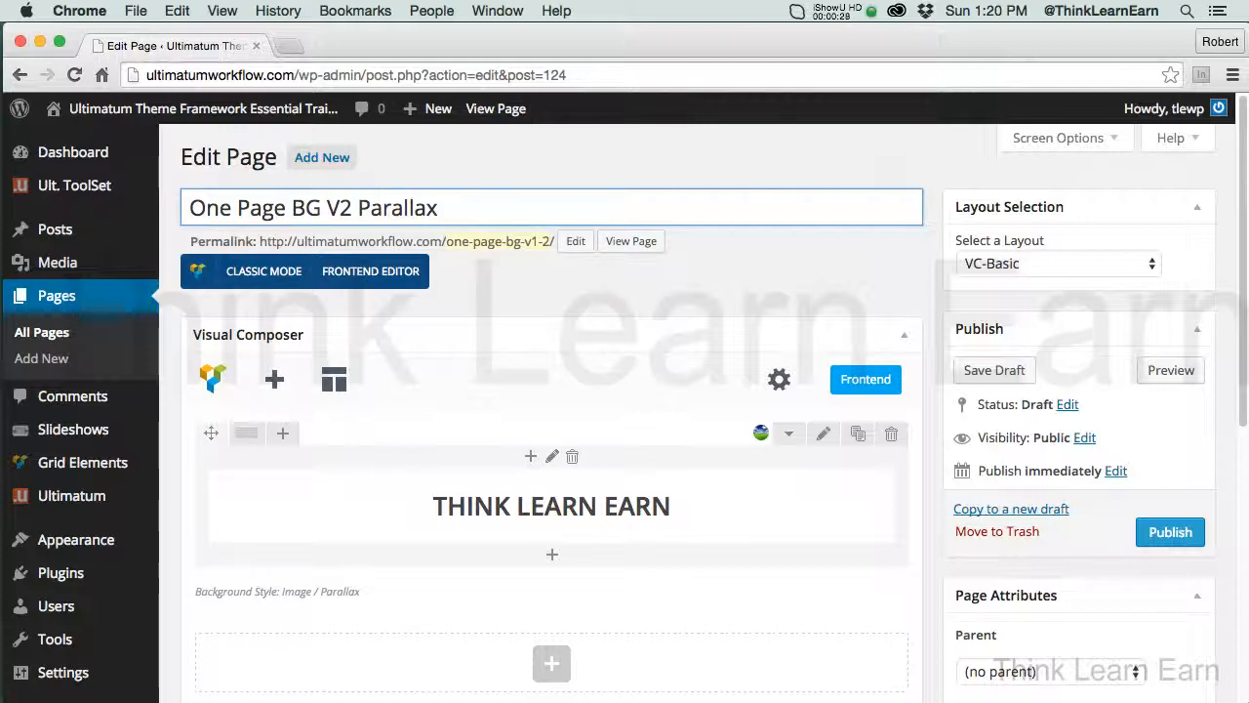
{"action": "left_click", "coordinate": [1166, 532]}
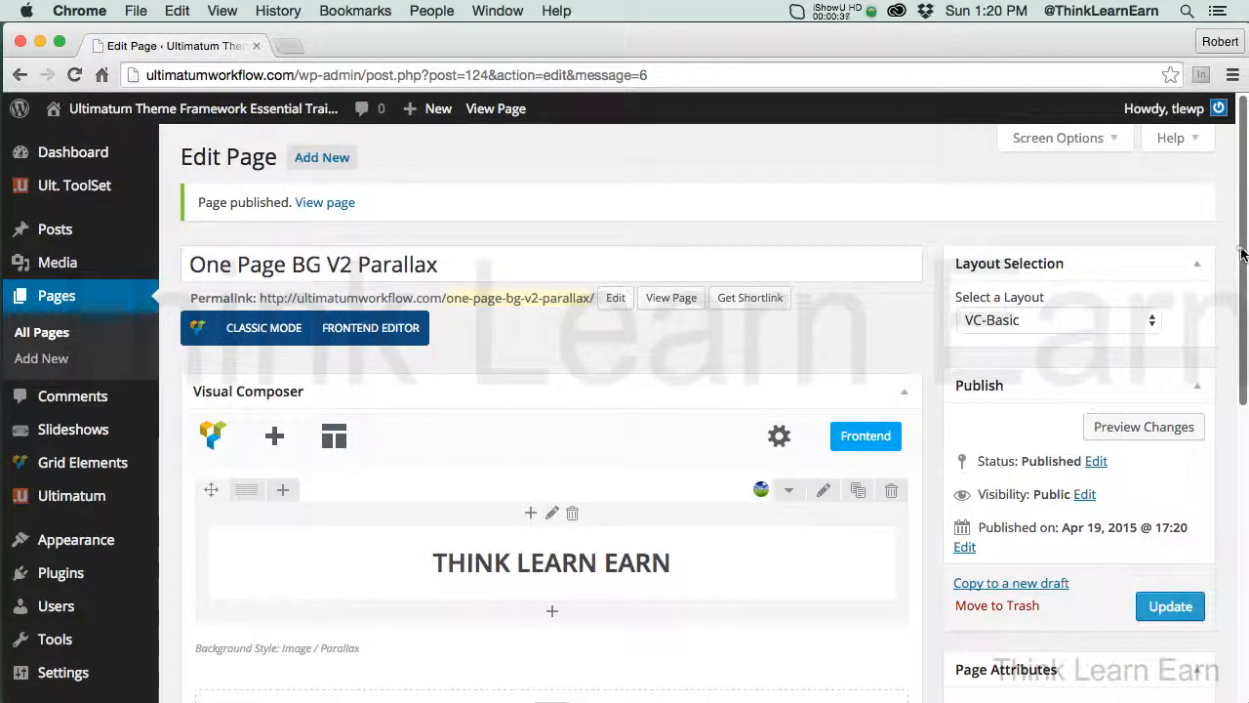
Change the text color of the THINK LEARN EARN heading in the first row's text block to white
{"action": "left_click_drag", "start_coordinate": [1242, 254], "coordinate": [1242, 280]}
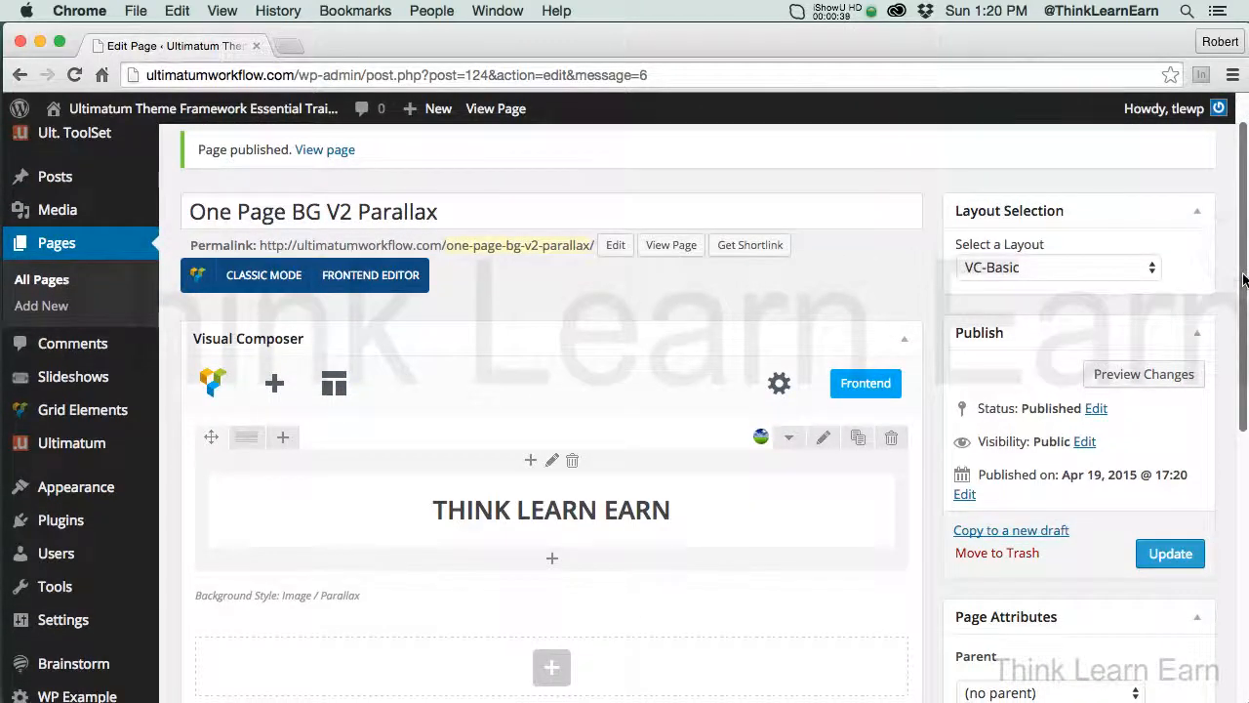
{"action": "mouse_move", "coordinate": [699, 505]}
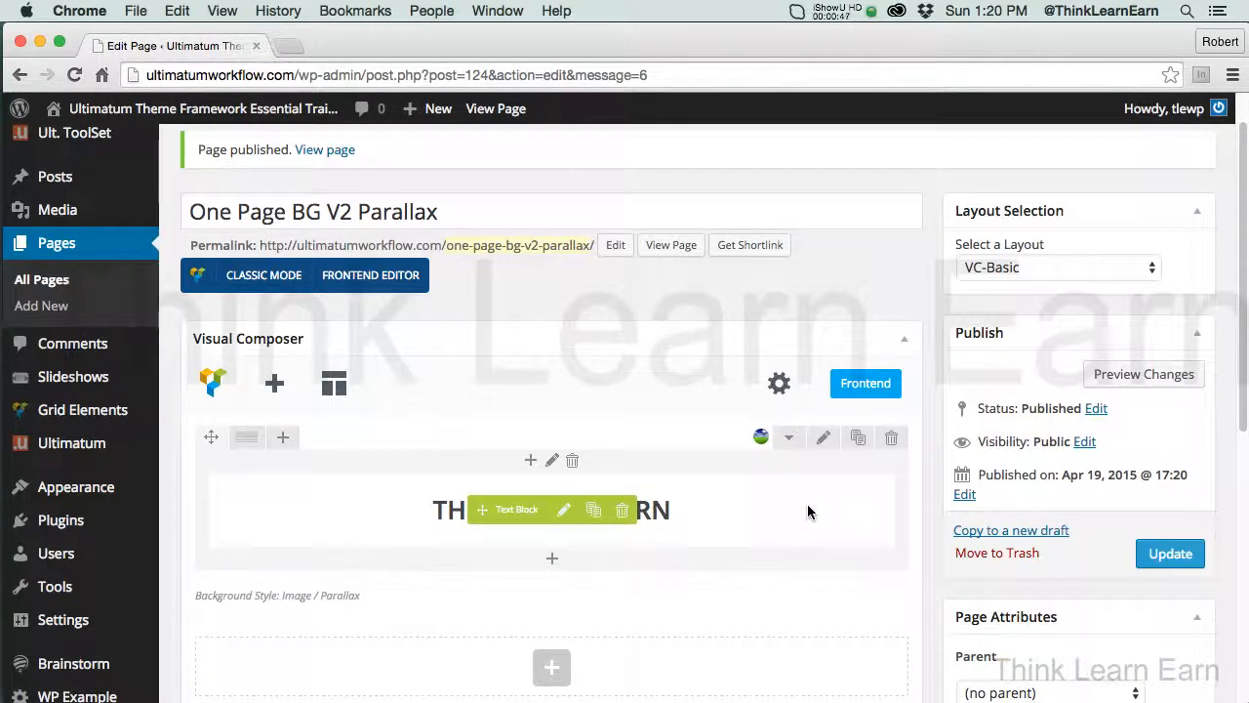
{"action": "left_click", "coordinate": [564, 511]}
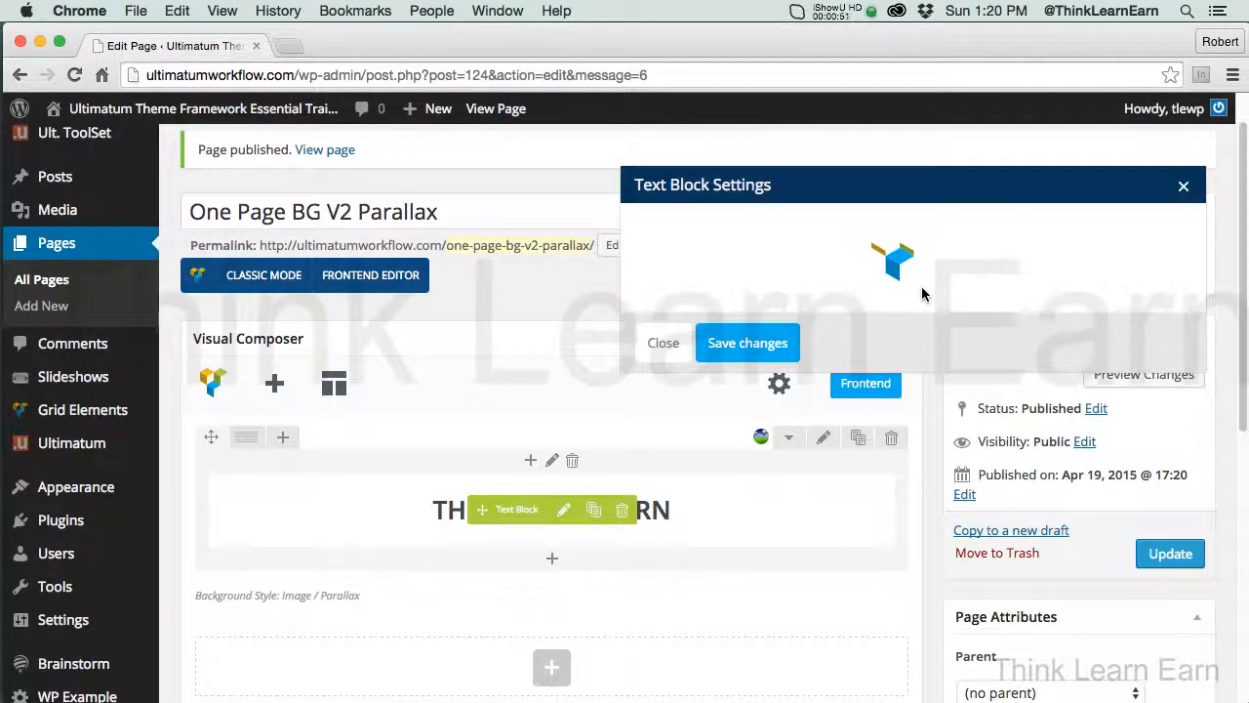
{"action": "left_click_drag", "start_coordinate": [737, 439], "coordinate": [1104, 427]}
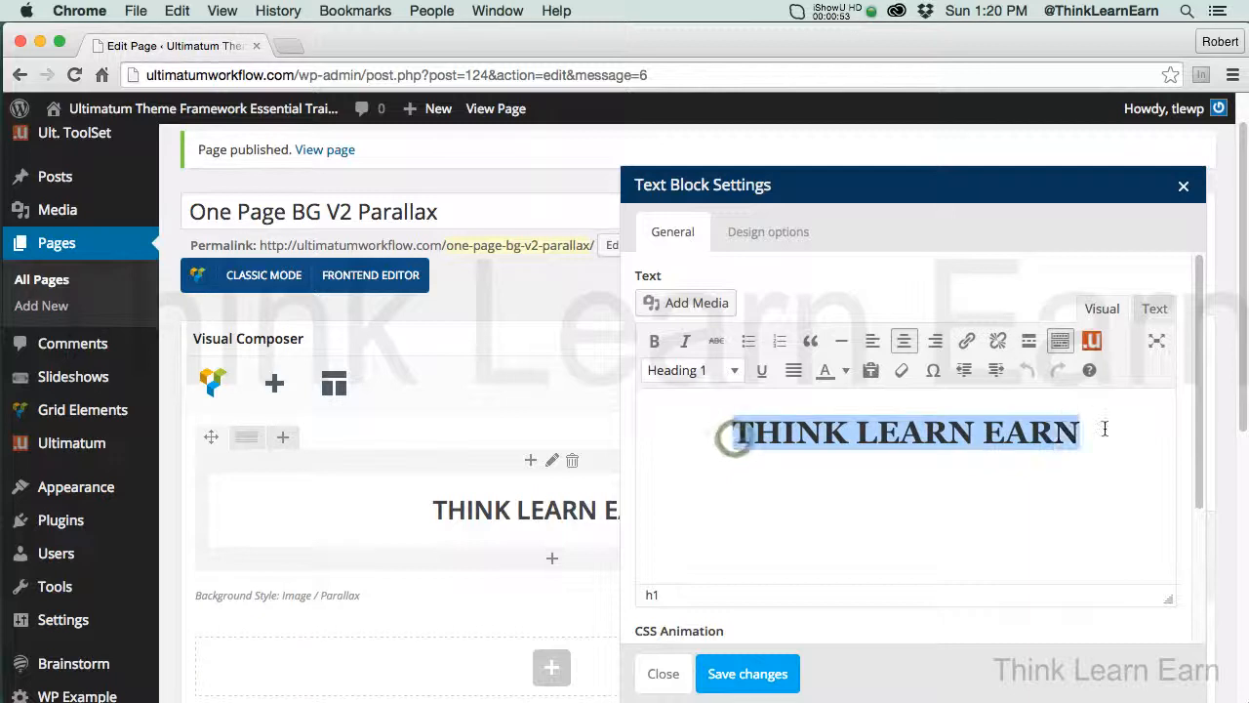
{"action": "left_click", "coordinate": [846, 375]}
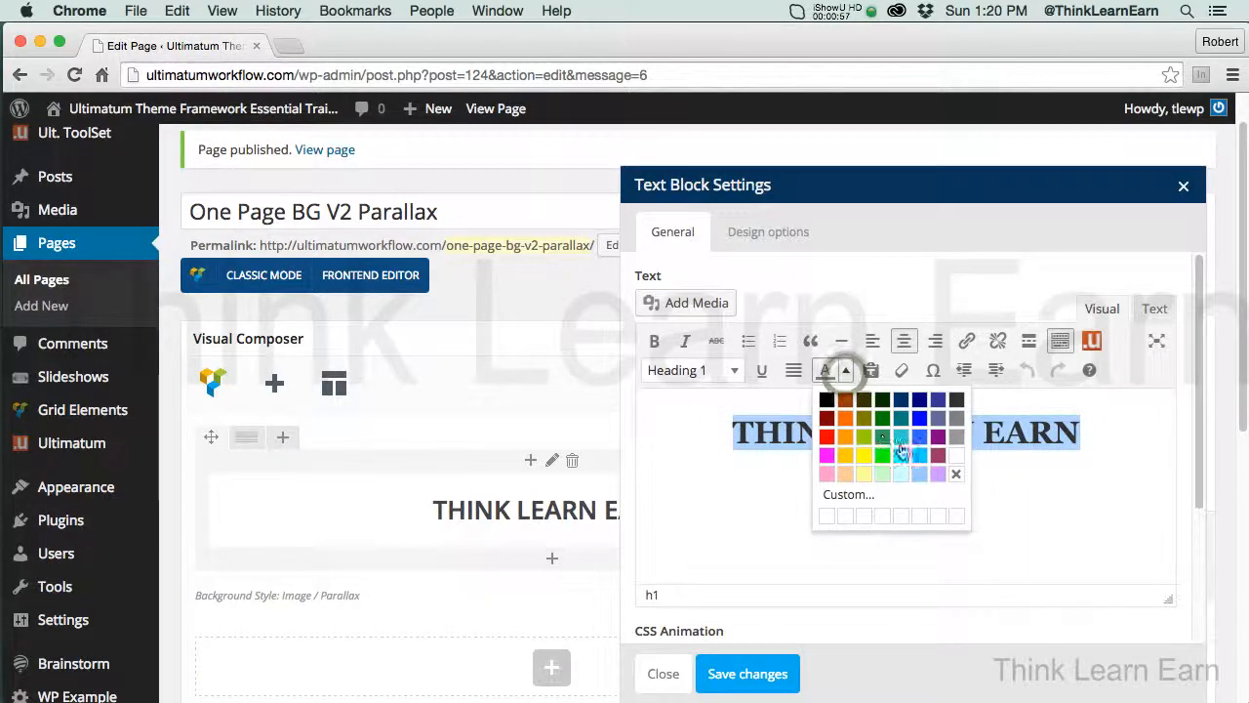
{"action": "left_click", "coordinate": [955, 459]}
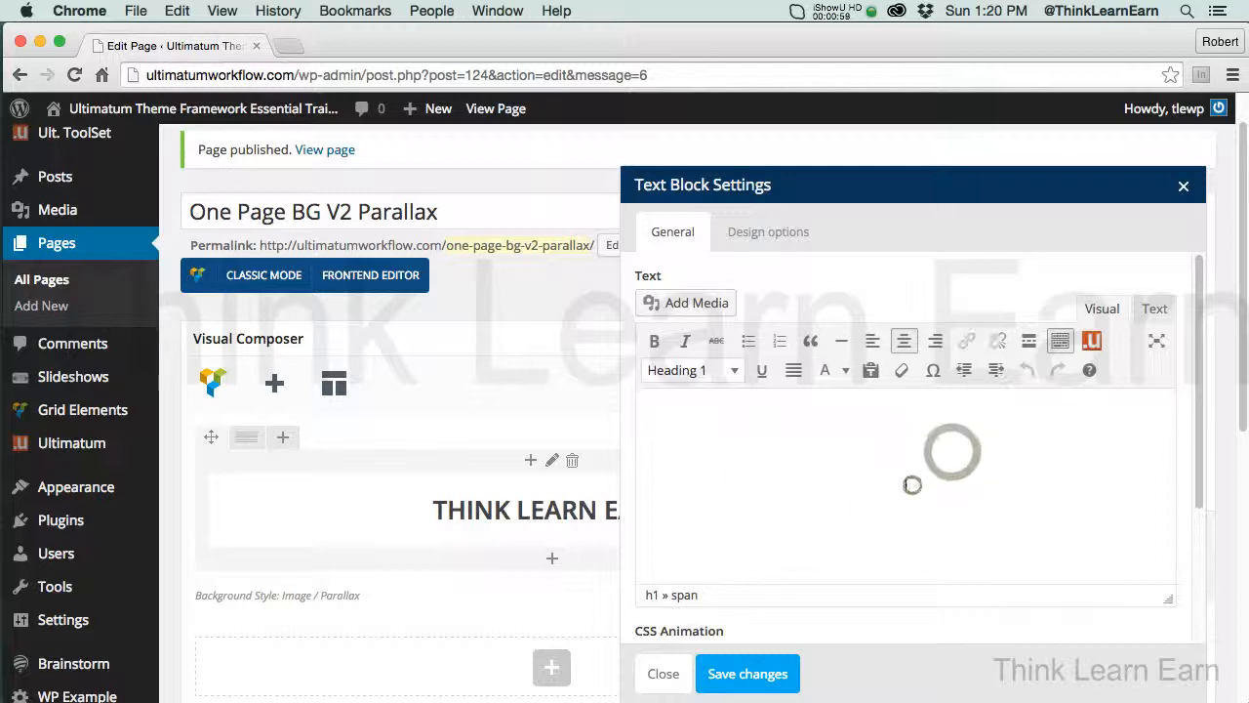
Examine the recolored heading in the text block's HTML code and select it in the visual editor to check it
{"action": "left_click", "coordinate": [1155, 310]}
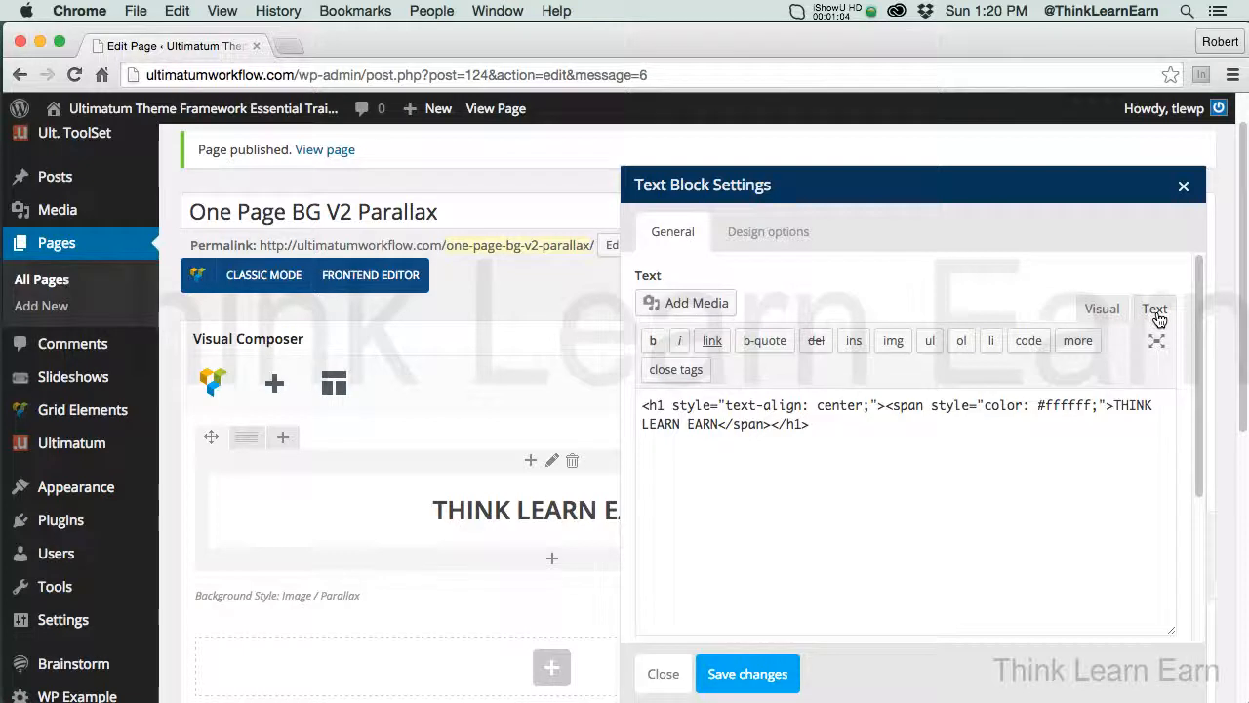
{"action": "left_click", "coordinate": [1102, 310]}
{"action": "mouse_move", "coordinate": [749, 432]}
{"action": "left_mouse_down"}
{"action": "mouse_move", "coordinate": [1031, 433]}
{"action": "mouse_move", "coordinate": [734, 433]}
{"action": "left_mouse_up"}
{"action": "left_click", "coordinate": [1045, 430]}
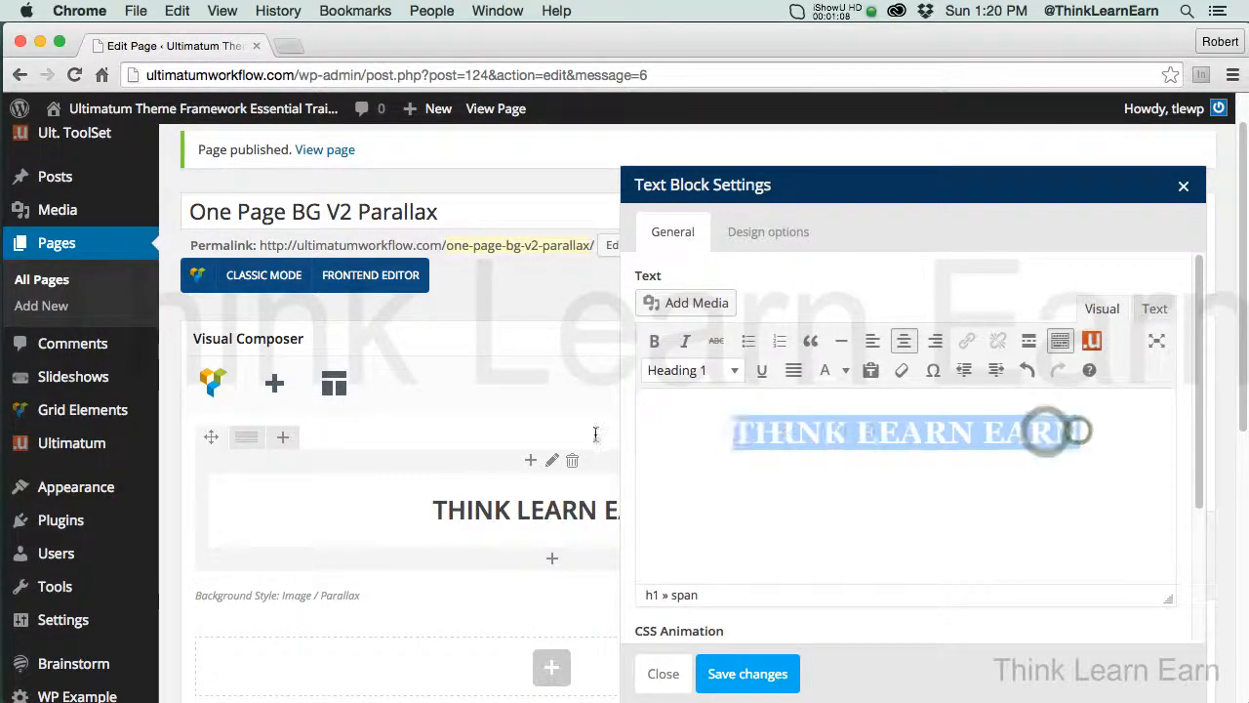
{"action": "left_click", "coordinate": [826, 454]}
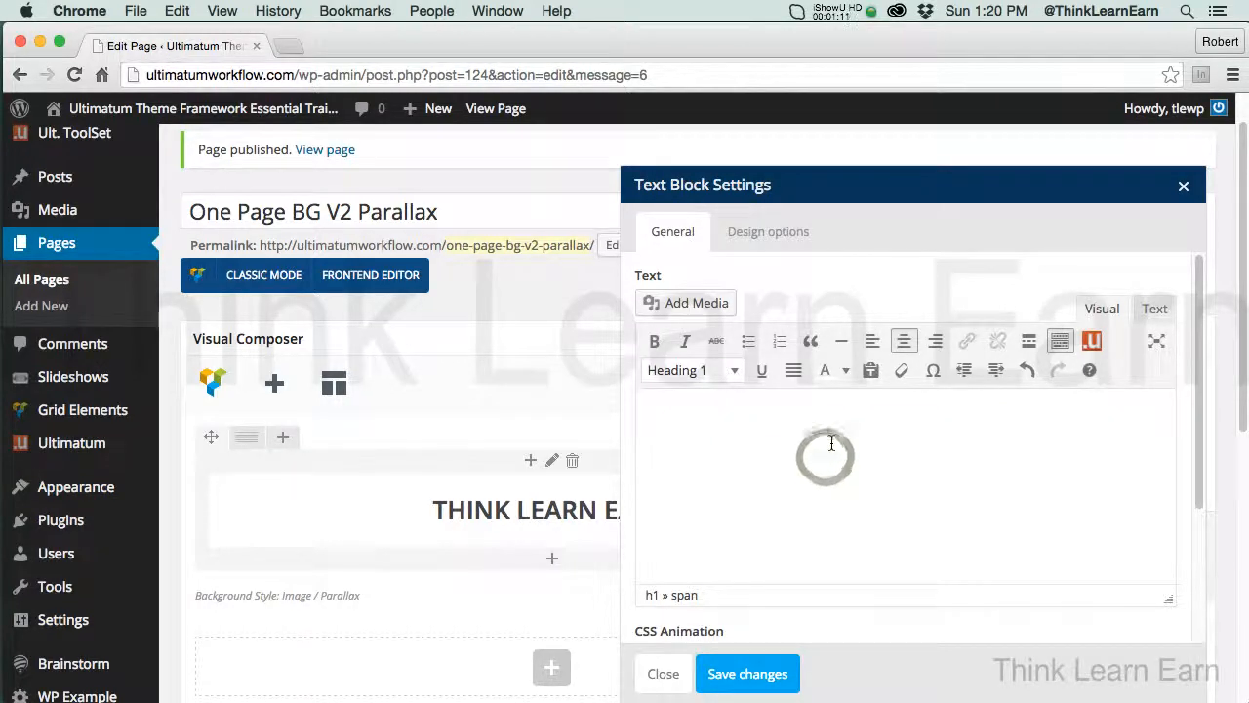
{"action": "triple_click", "coordinate": [826, 458]}
{"action": "left_click", "coordinate": [826, 461]}
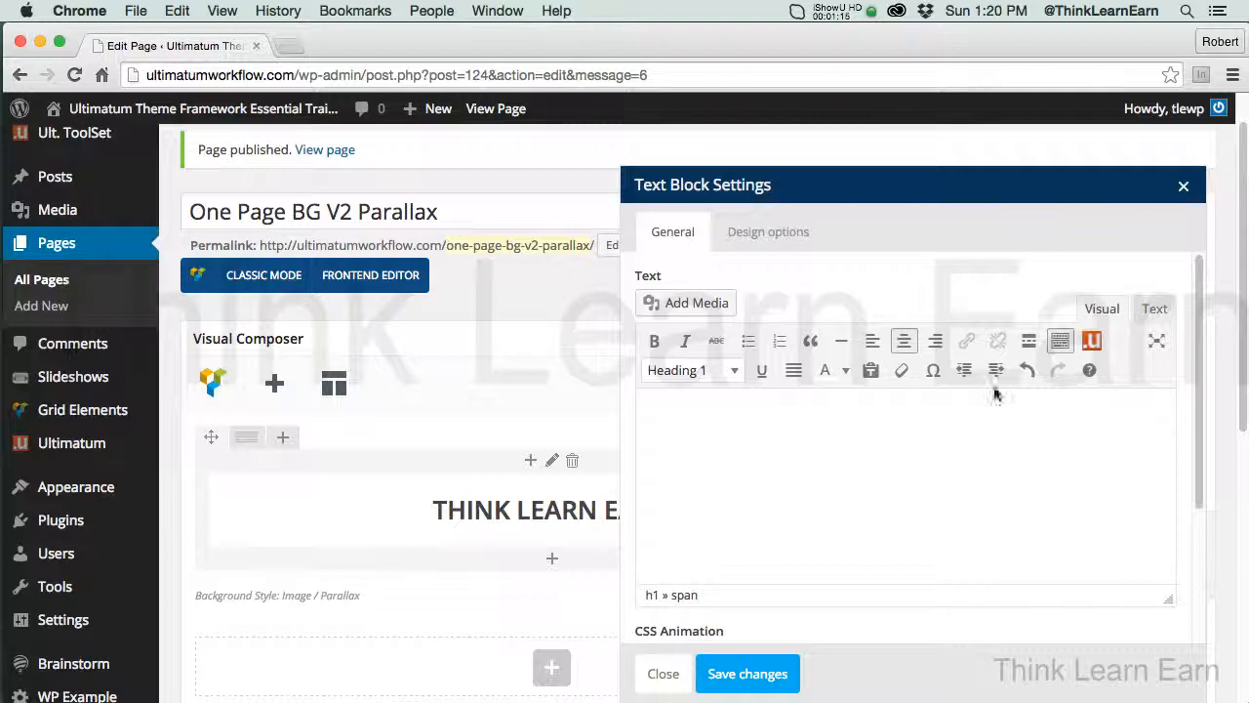
{"action": "left_click", "coordinate": [1161, 312]}
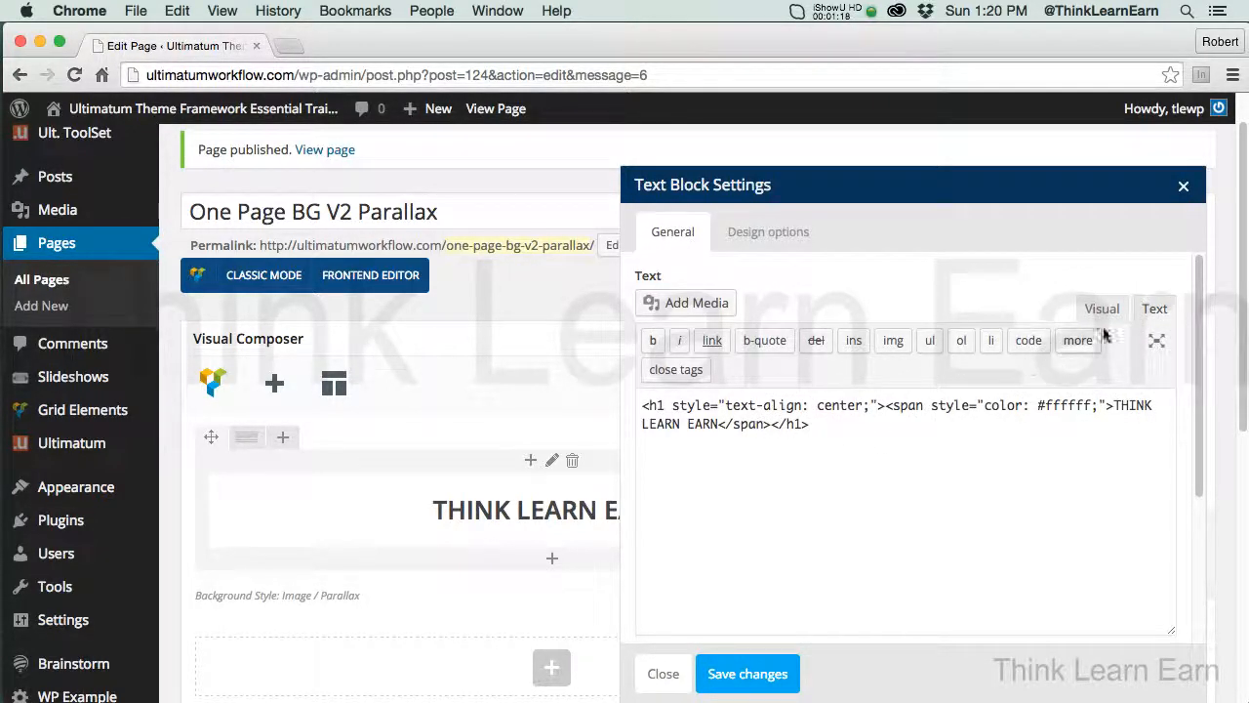
Save the recolored text block to the published page and preview the result, closing the preview when done
{"action": "left_click", "coordinate": [752, 676]}
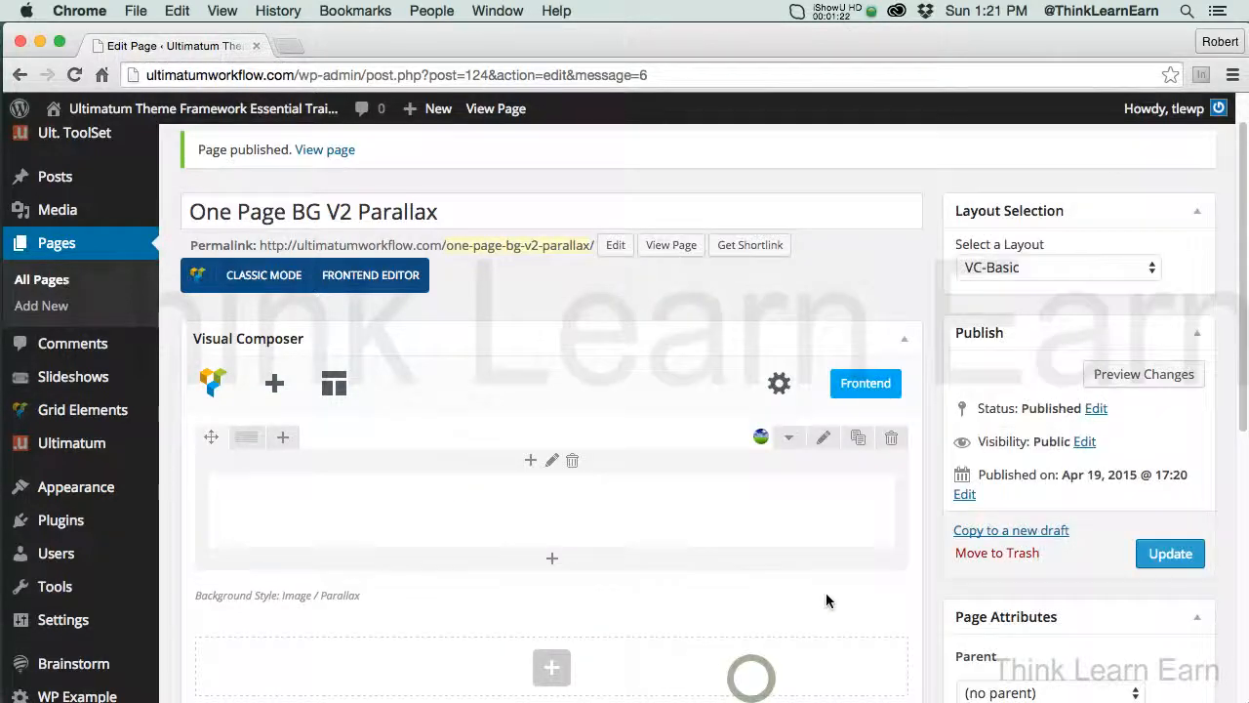
{"action": "left_click", "coordinate": [1166, 556]}
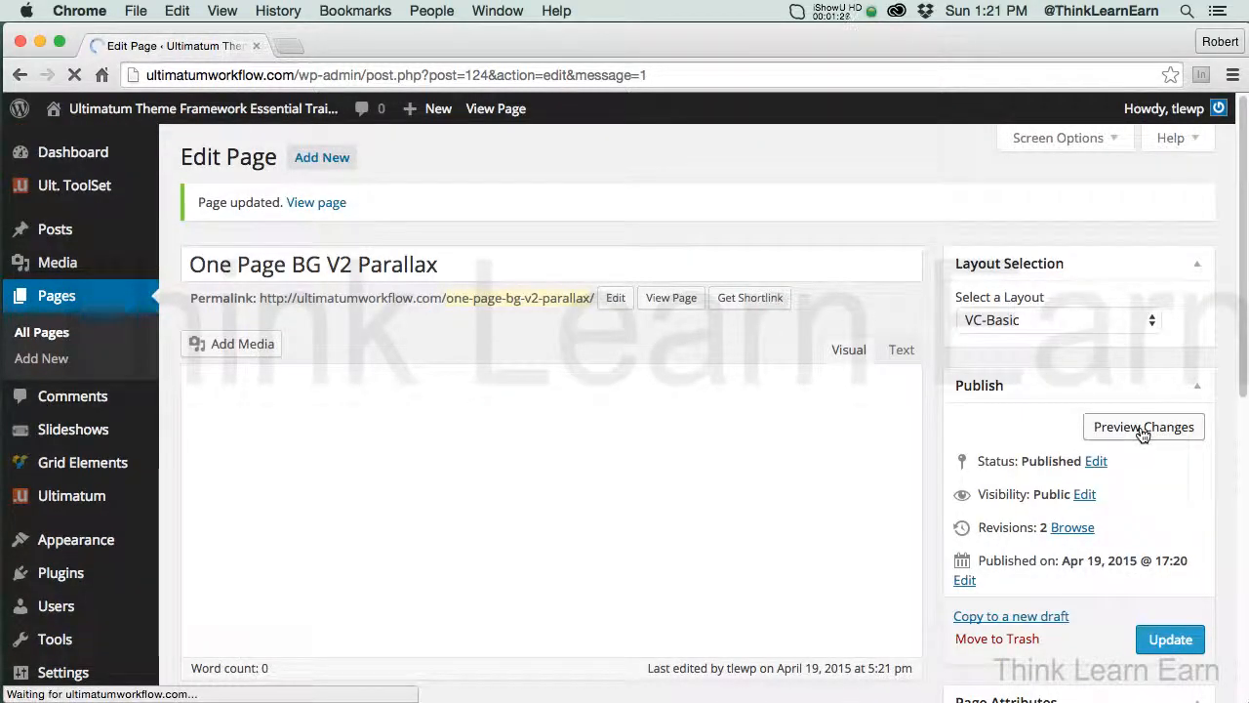
{"action": "left_click", "coordinate": [1143, 427]}
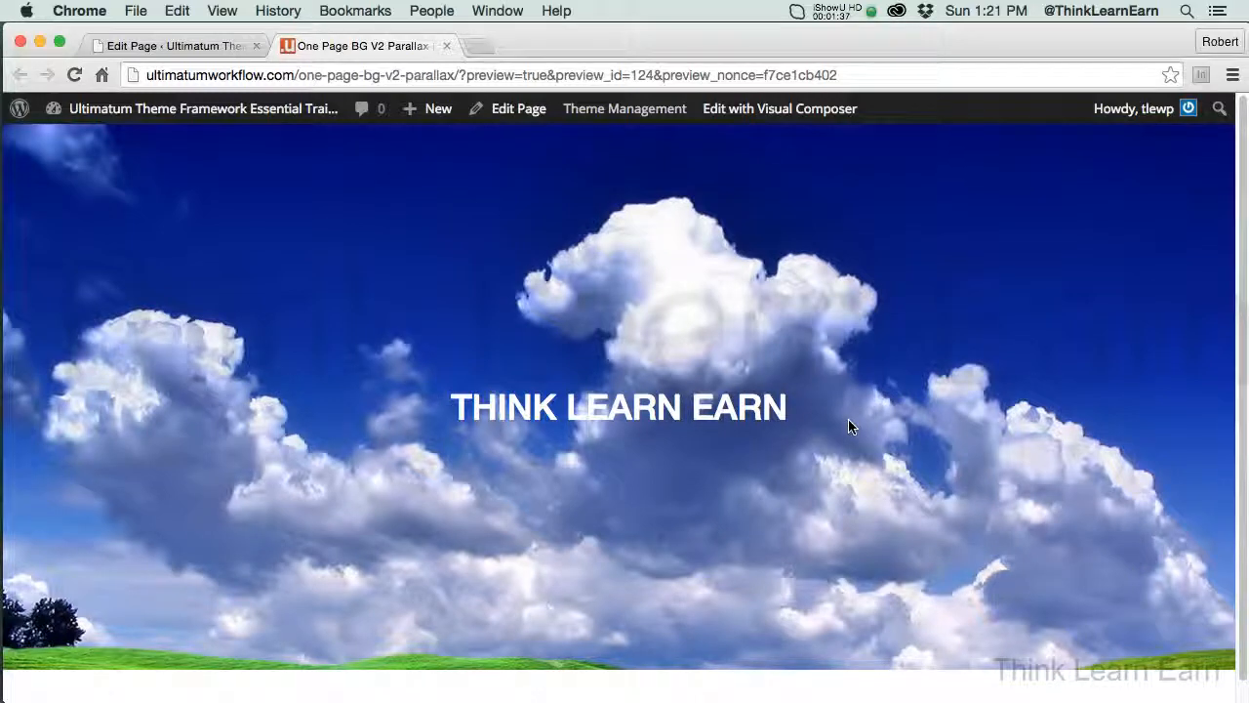
{"action": "left_click", "coordinate": [447, 46]}
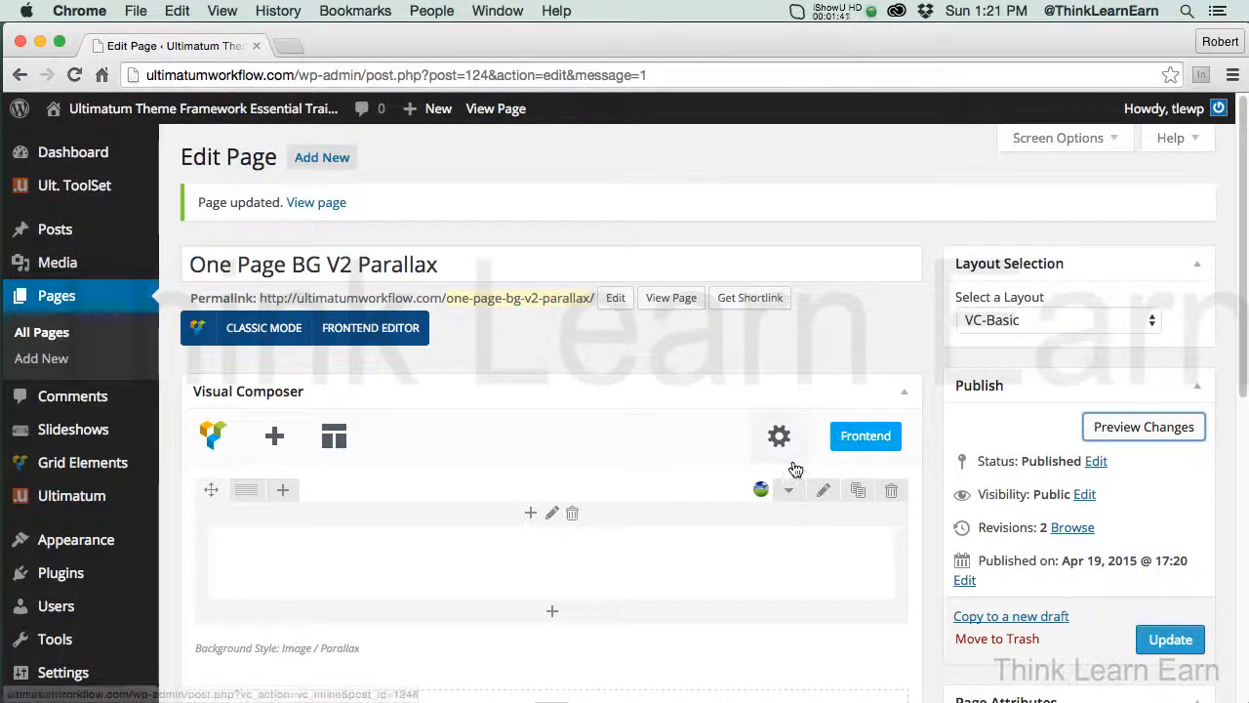
Set the parallax style of the heading row's background to Vertical Parallax On Scroll
{"action": "left_click", "coordinate": [825, 495]}
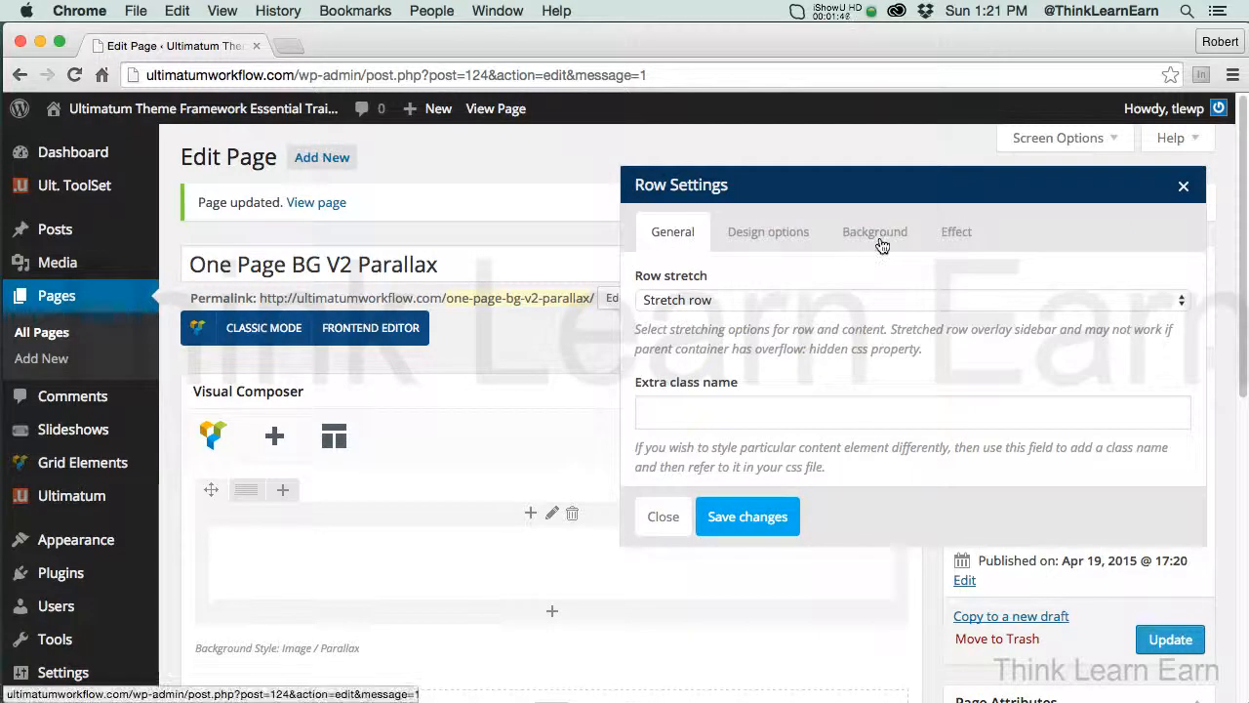
{"action": "left_click", "coordinate": [878, 242]}
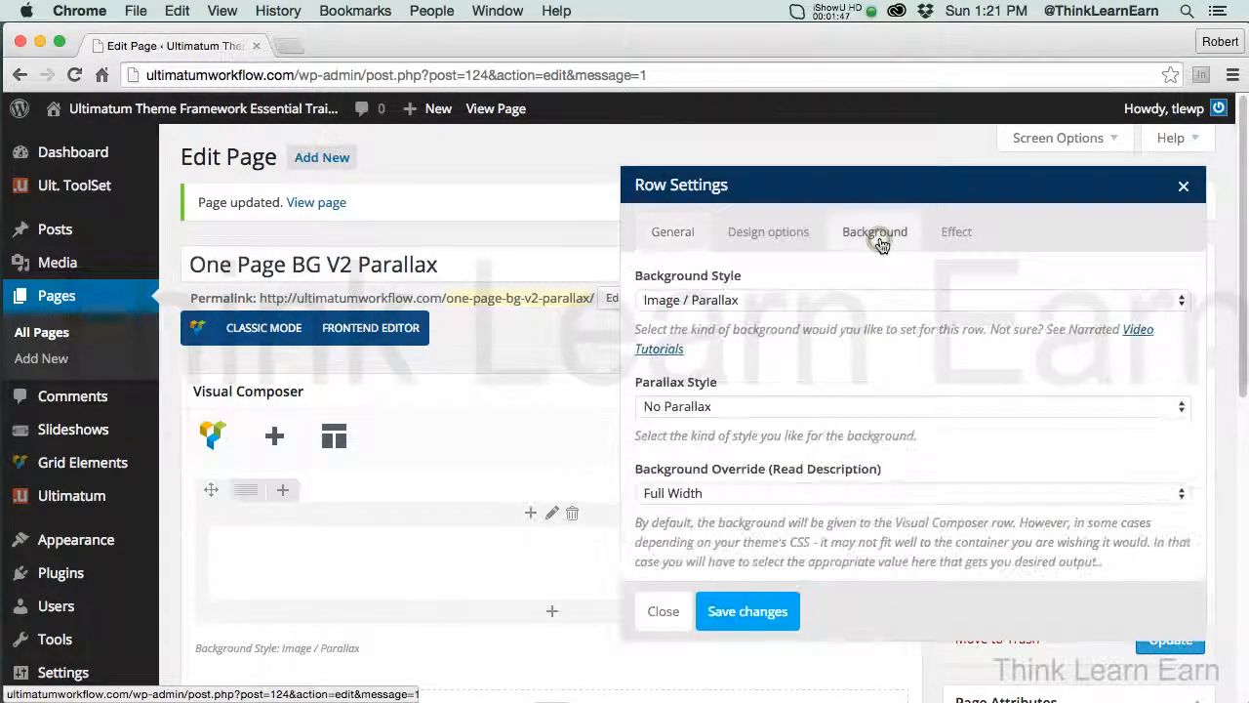
{"action": "left_click", "coordinate": [683, 407]}
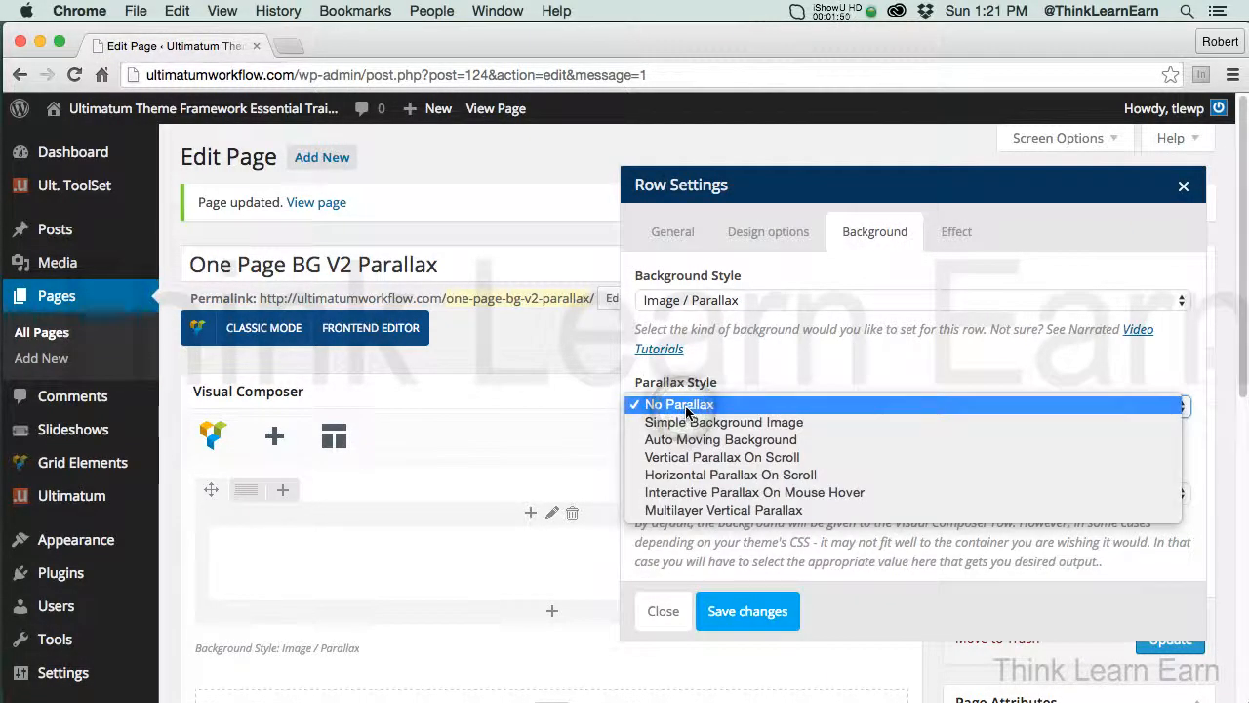
{"action": "left_click", "coordinate": [690, 459]}
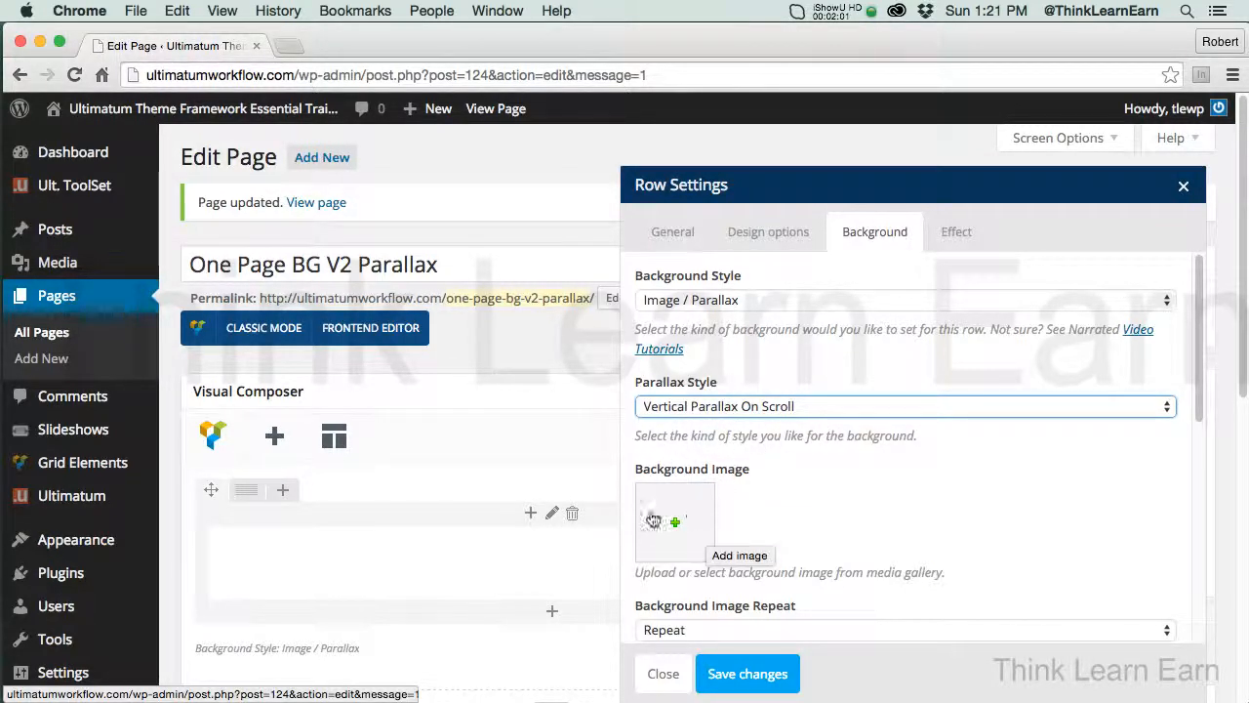
Remove the background image from the row's design options and set Natural-Scenery-Landscape-Background.jpg as its parallax background image
{"action": "left_click", "coordinate": [787, 242]}
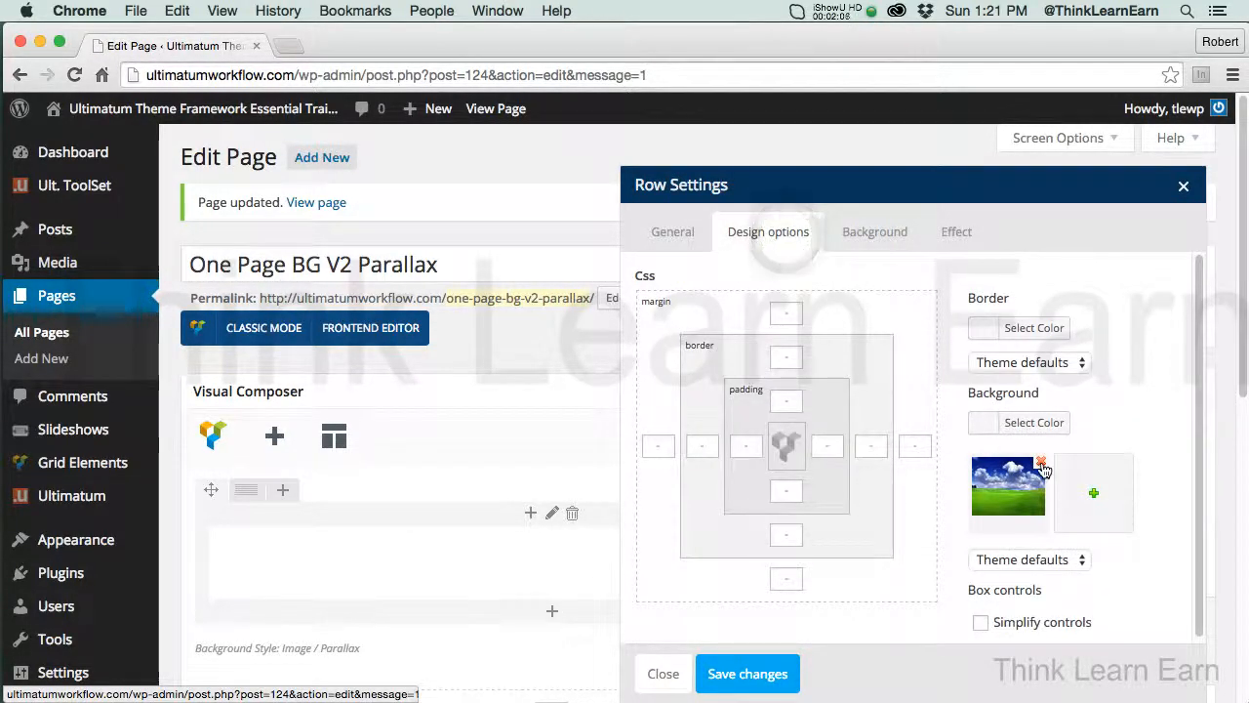
{"action": "left_click", "coordinate": [1041, 462]}
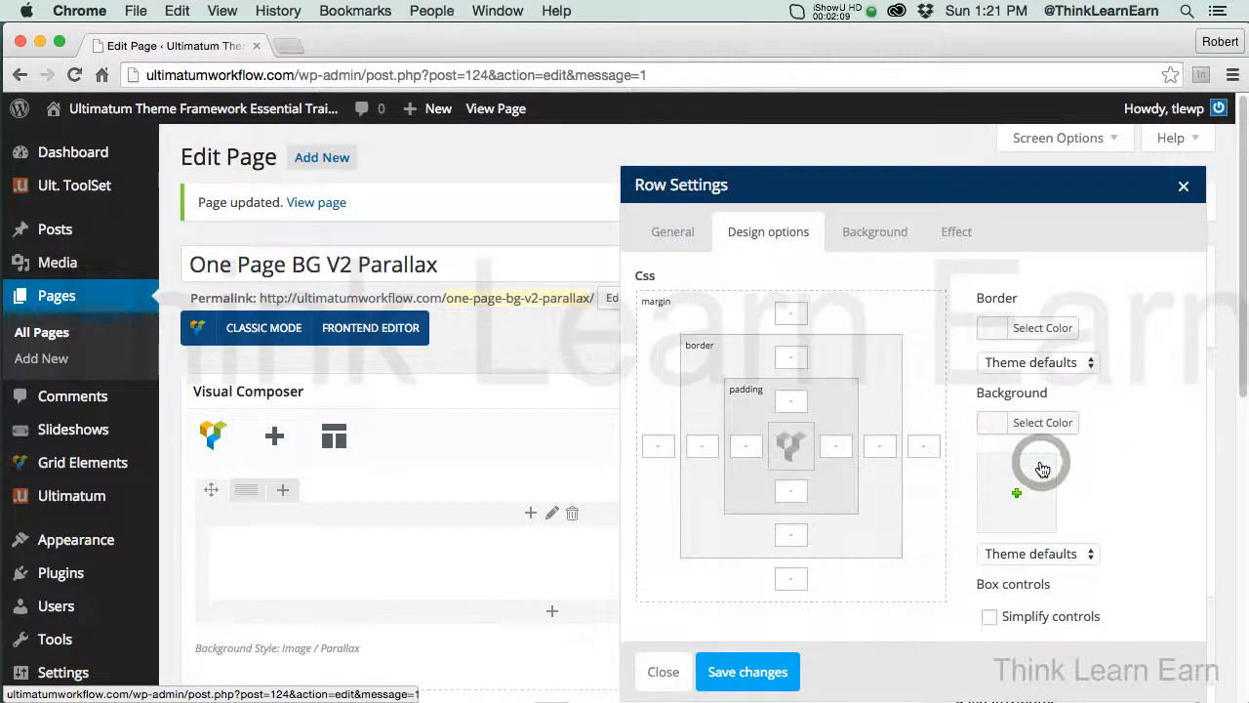
{"action": "left_click", "coordinate": [879, 236]}
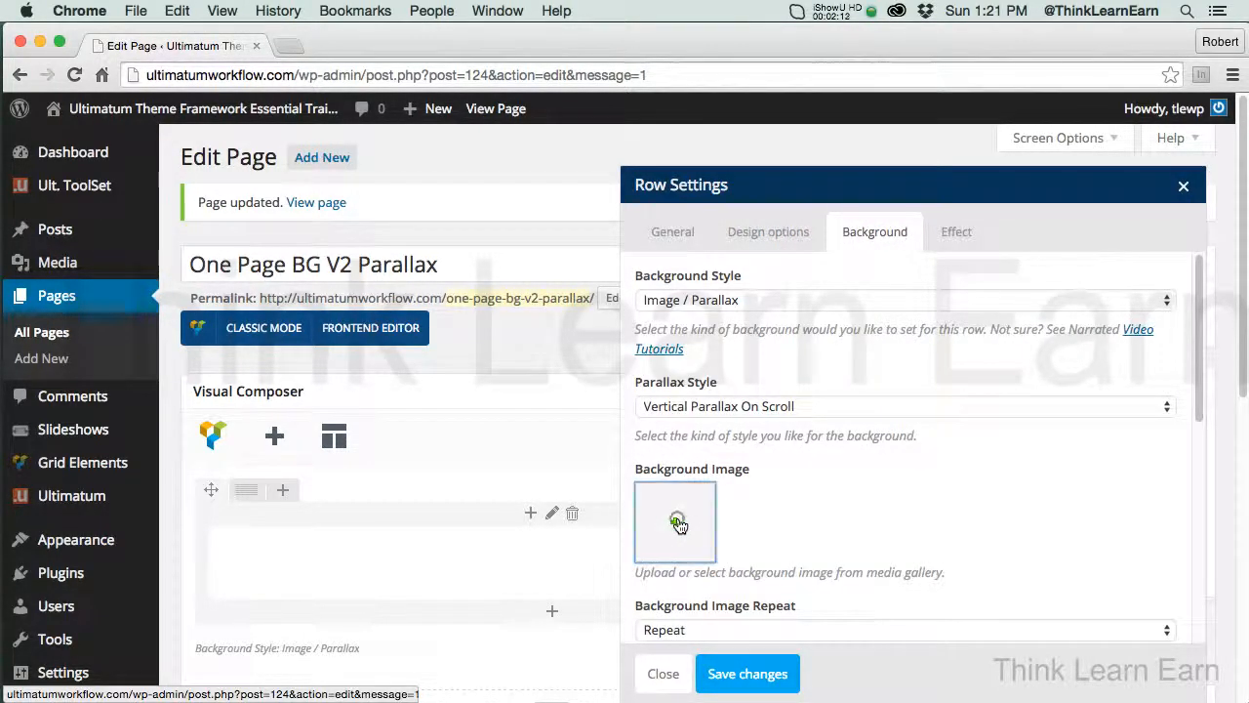
{"action": "left_click", "coordinate": [678, 523]}
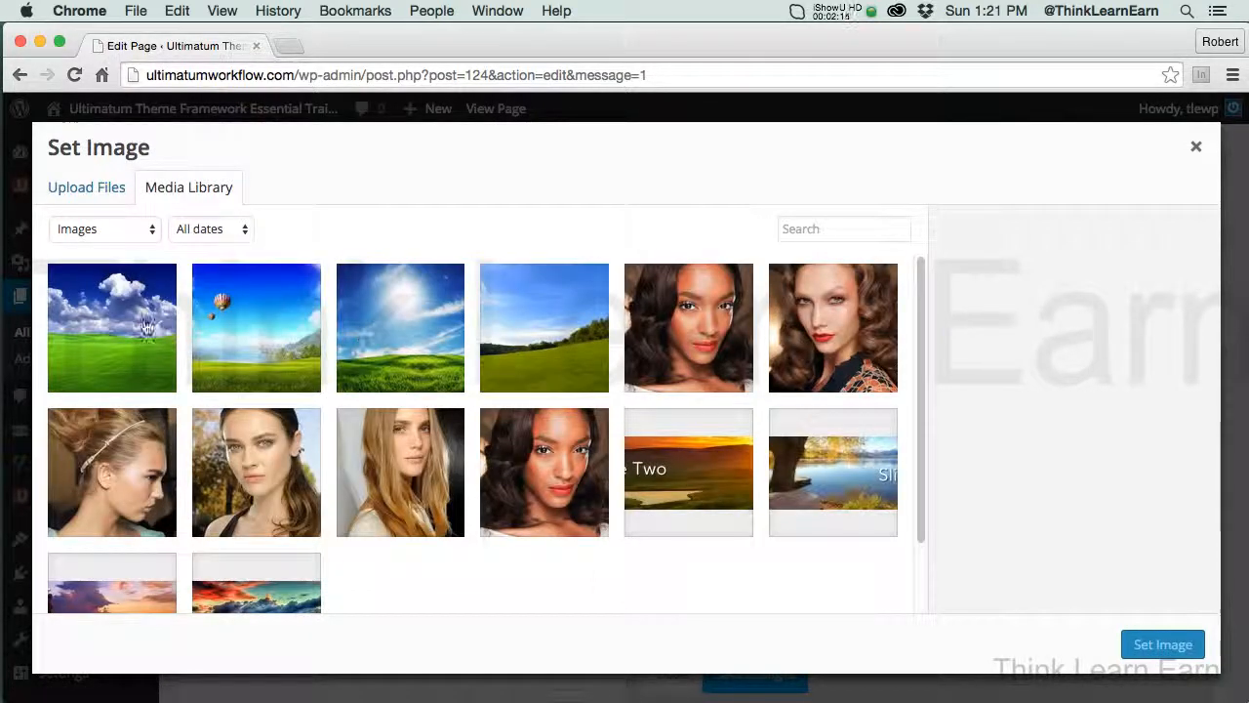
{"action": "left_click", "coordinate": [120, 326]}
{"action": "left_click", "coordinate": [1141, 642]}
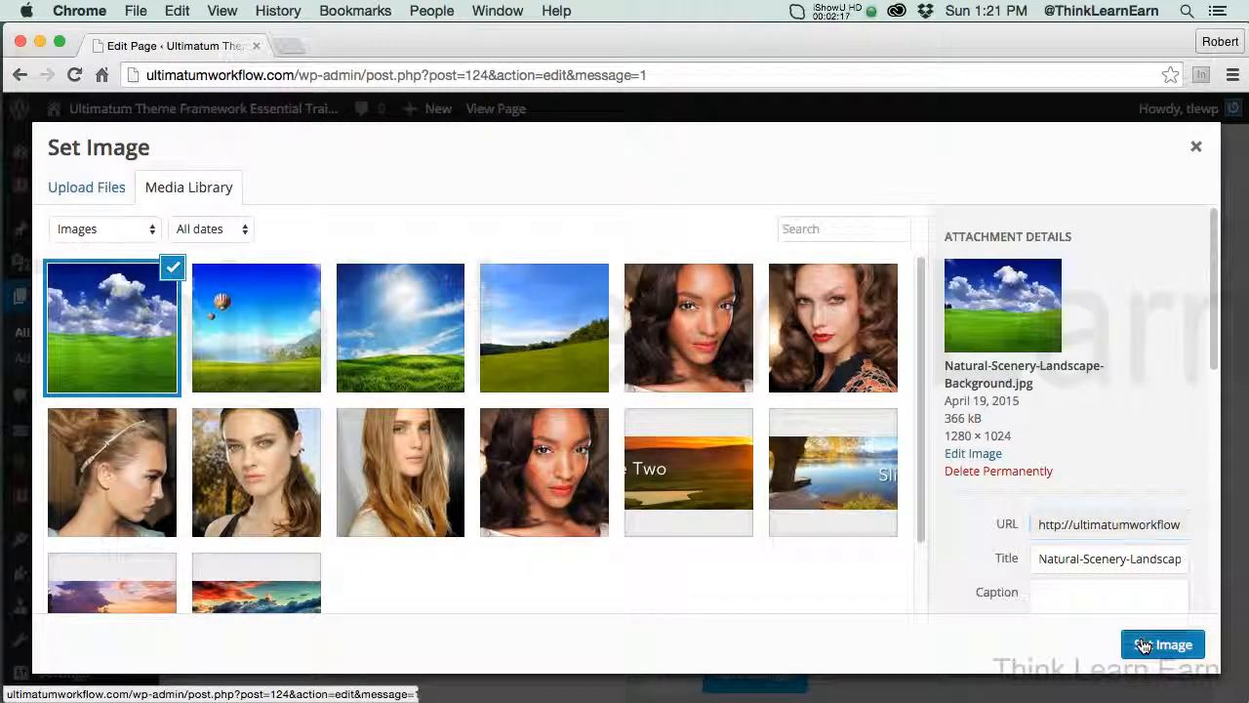
Set the row's top and bottom margins to 0 and save the row settings
{"action": "left_click_drag", "start_coordinate": [1197, 410], "coordinate": [1204, 601]}
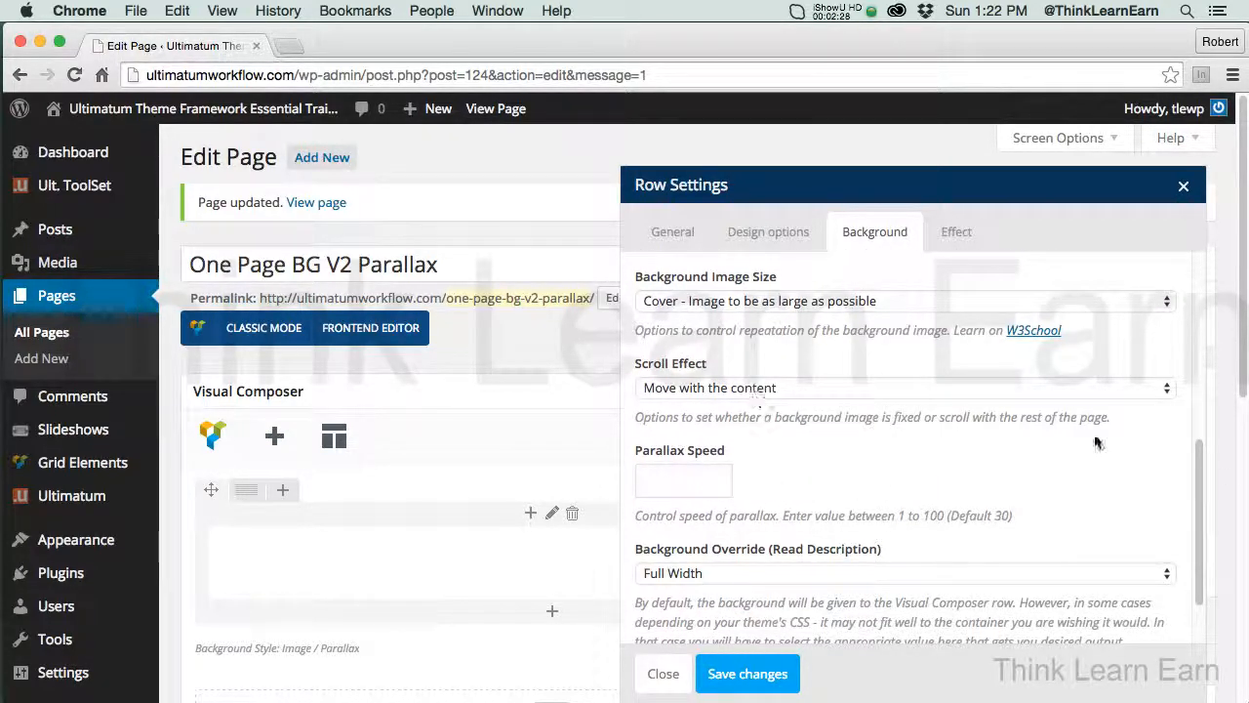
{"action": "left_click_drag", "start_coordinate": [1210, 499], "coordinate": [1204, 488]}
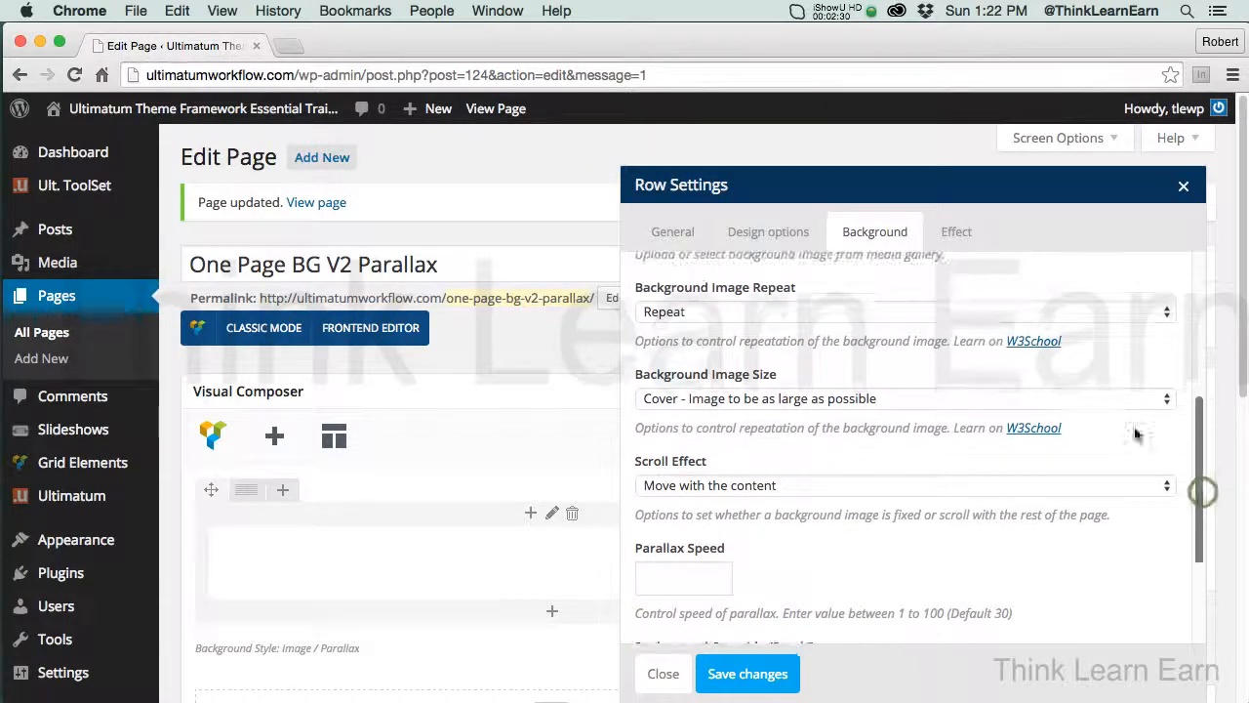
{"action": "left_click", "coordinate": [766, 234]}
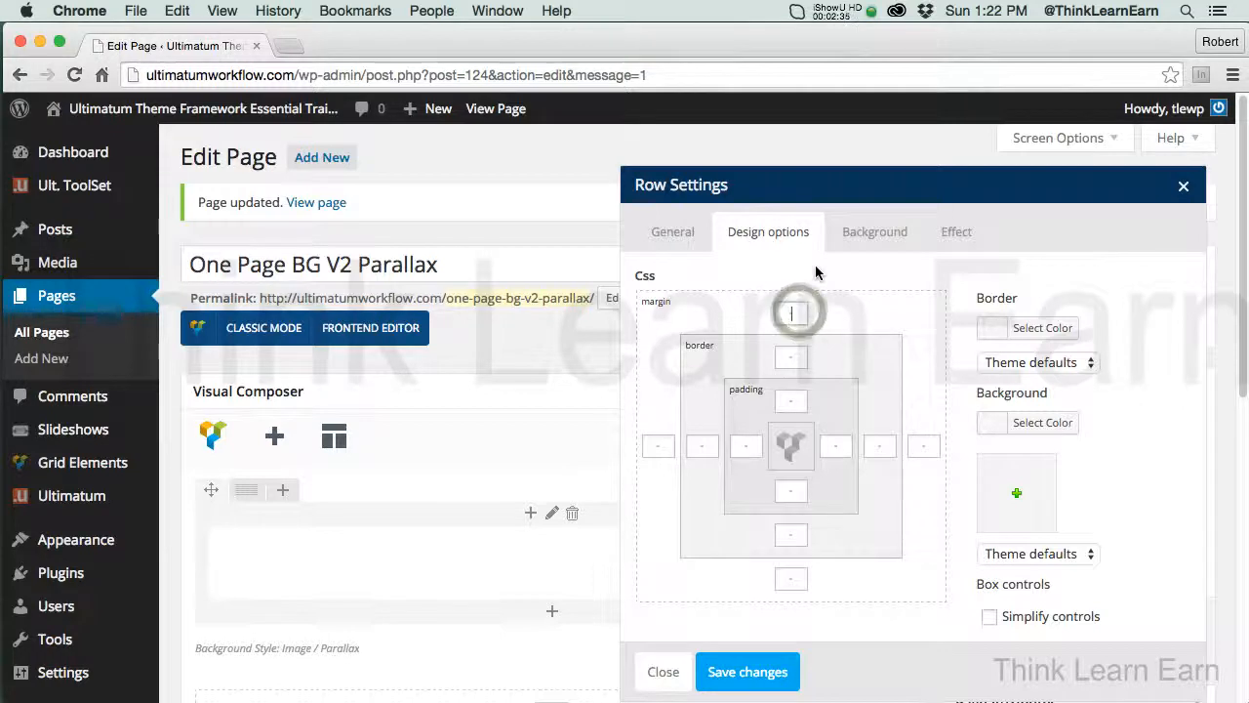
{"action": "type", "text": "0"}
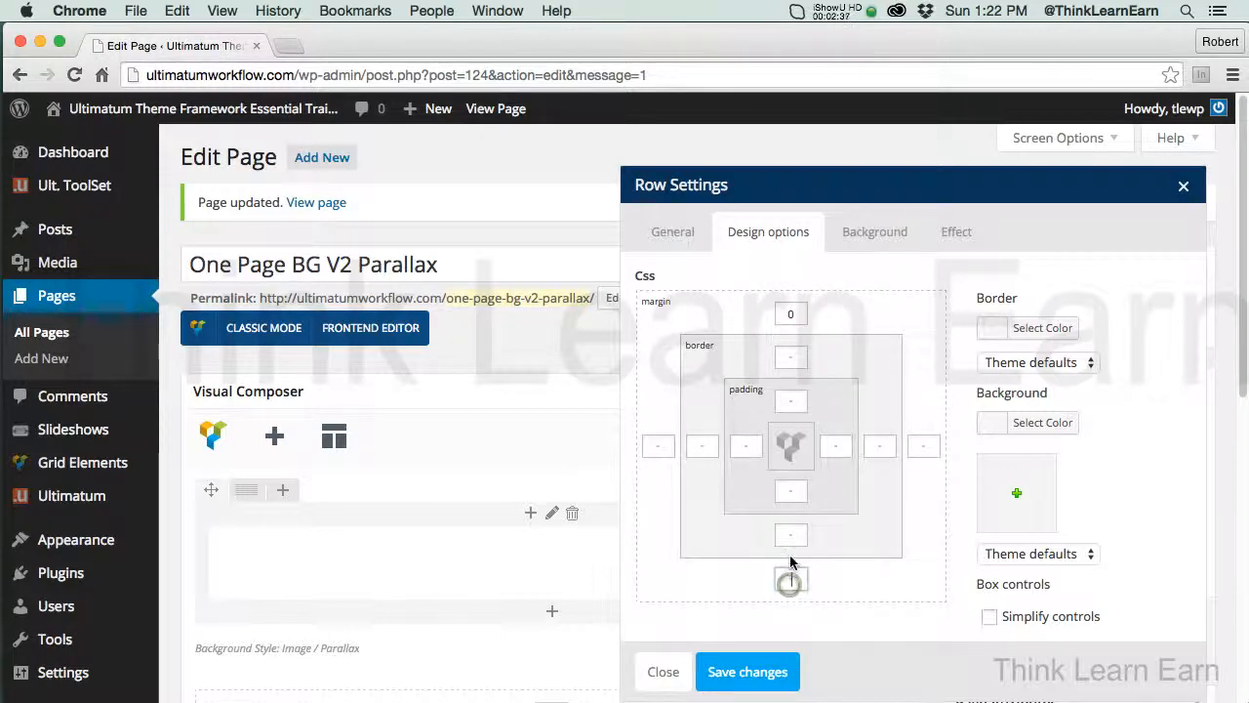
{"action": "type", "text": "0"}
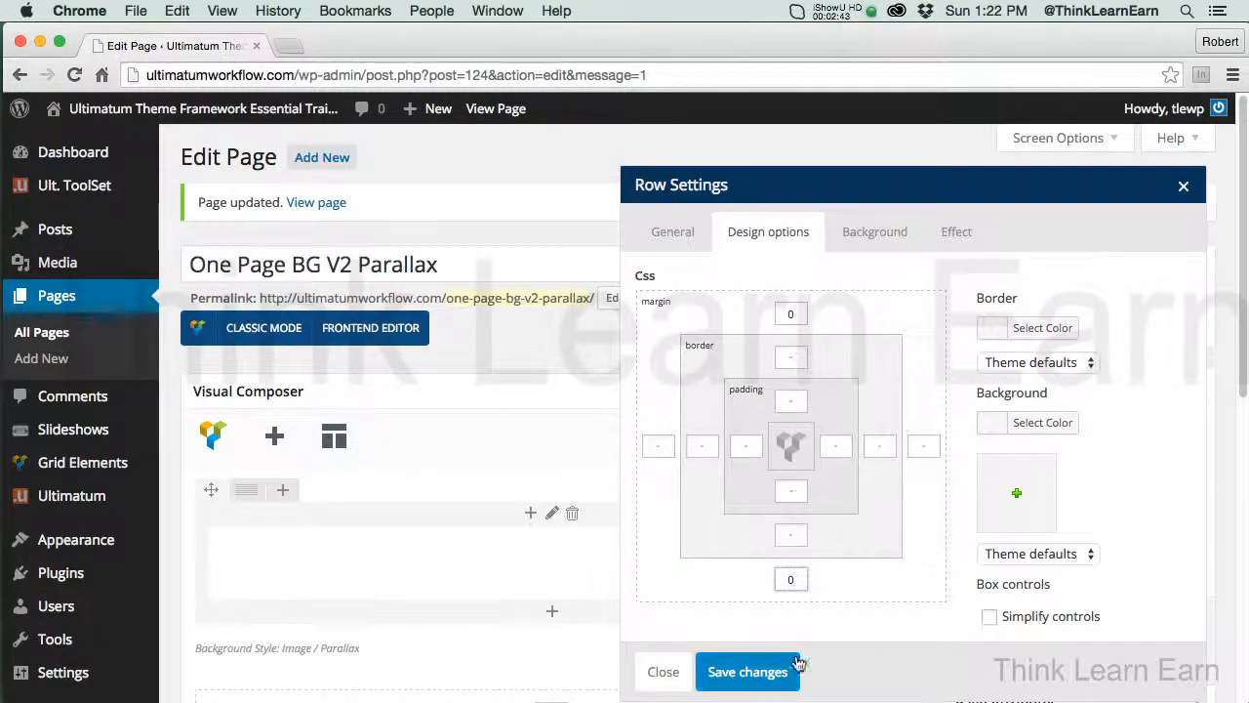
{"action": "left_click", "coordinate": [767, 673]}
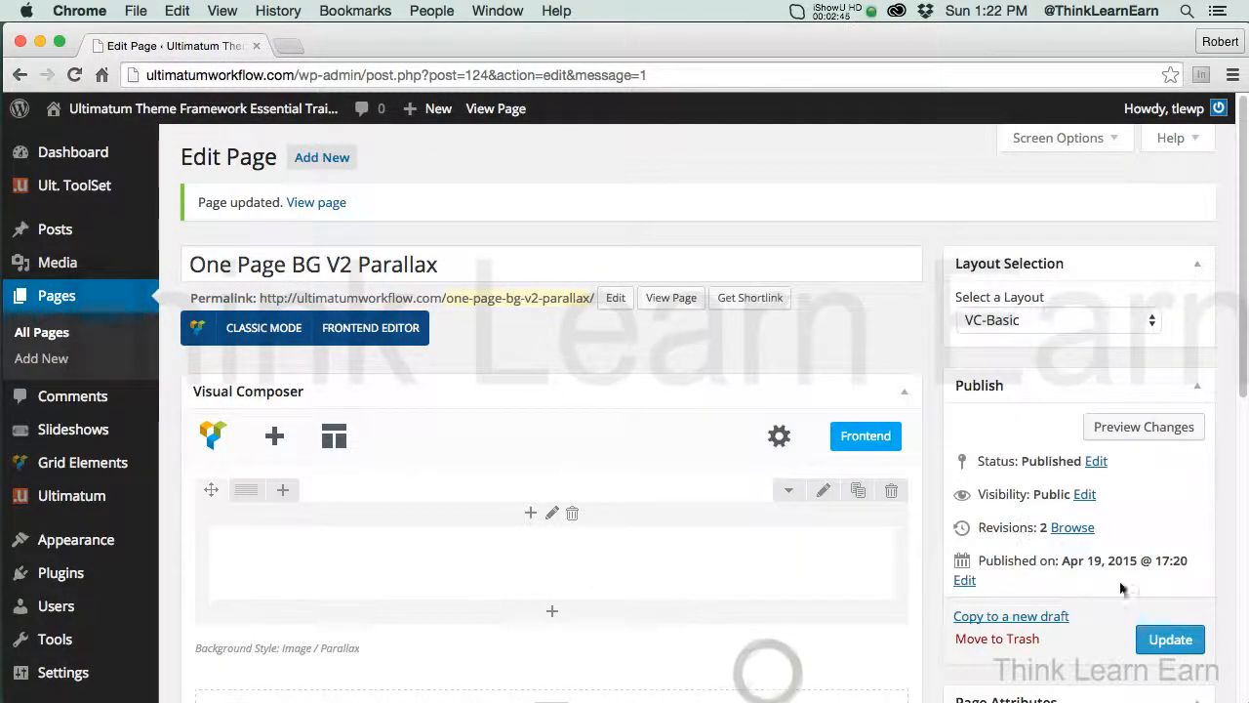
Update the page with the new row settings and inspect its shortcode in classic mode, returning to the backend editor
{"action": "left_click", "coordinate": [1169, 640]}
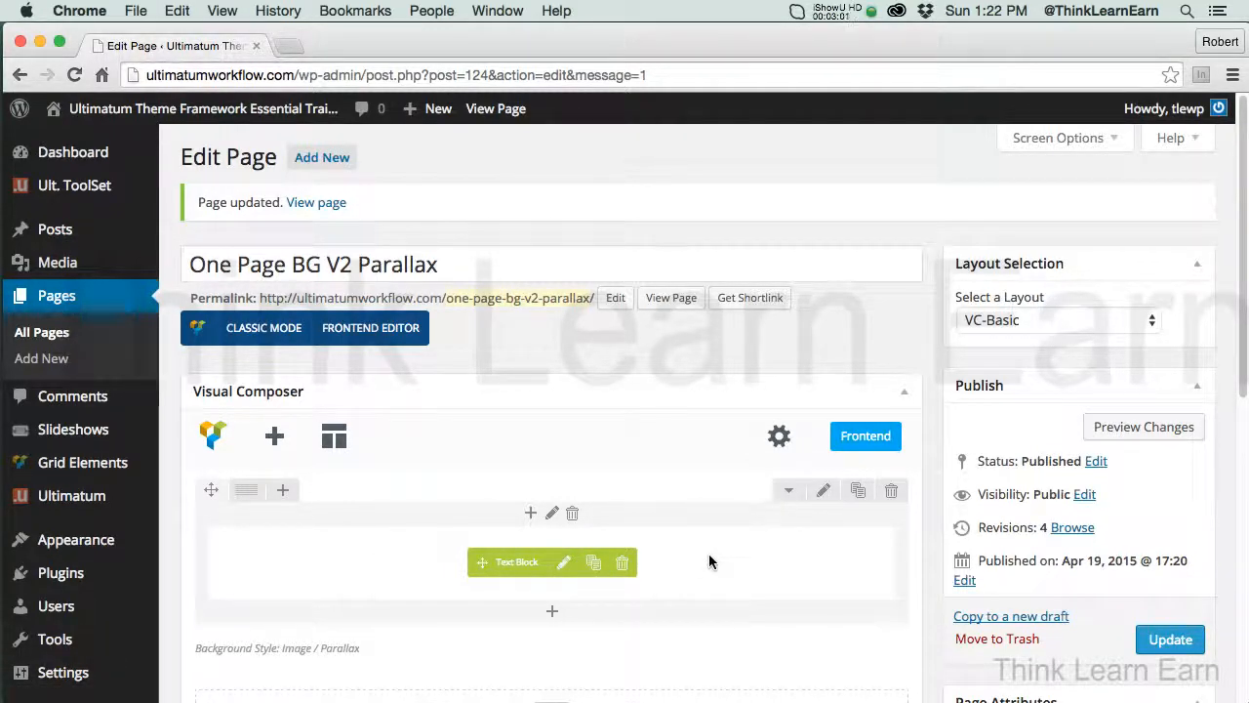
{"action": "left_click", "coordinate": [263, 328]}
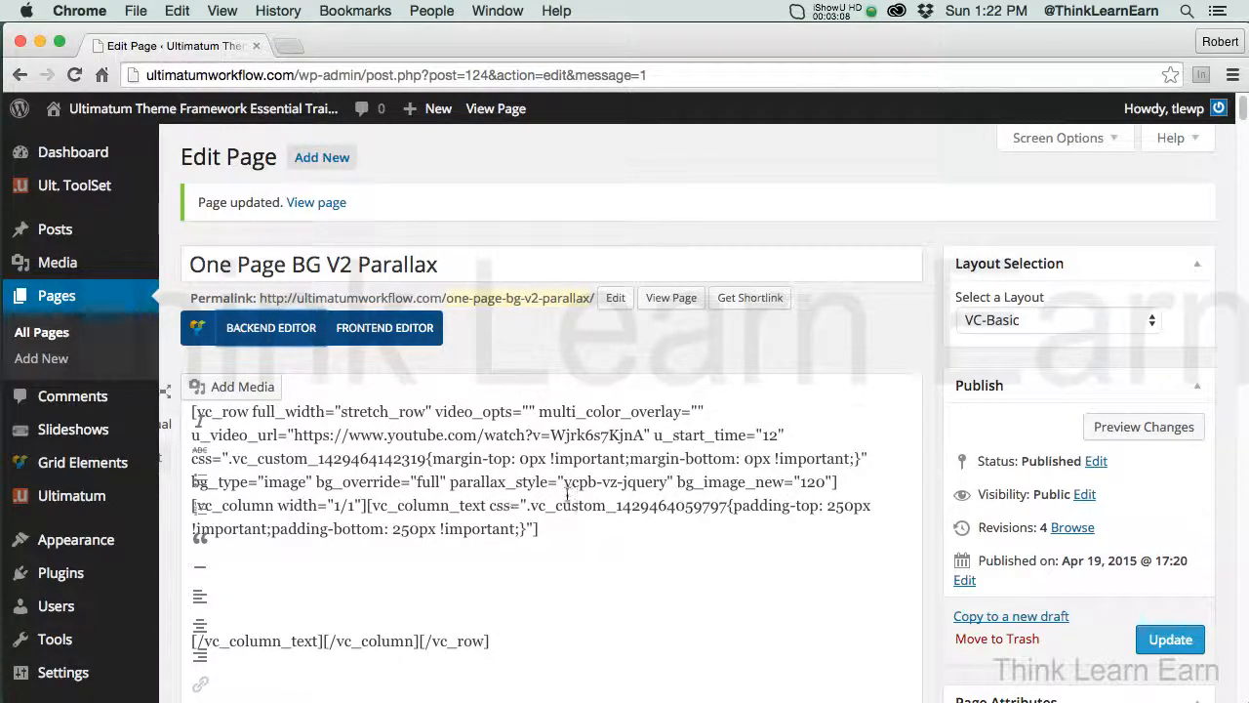
{"action": "left_click", "coordinate": [273, 332]}
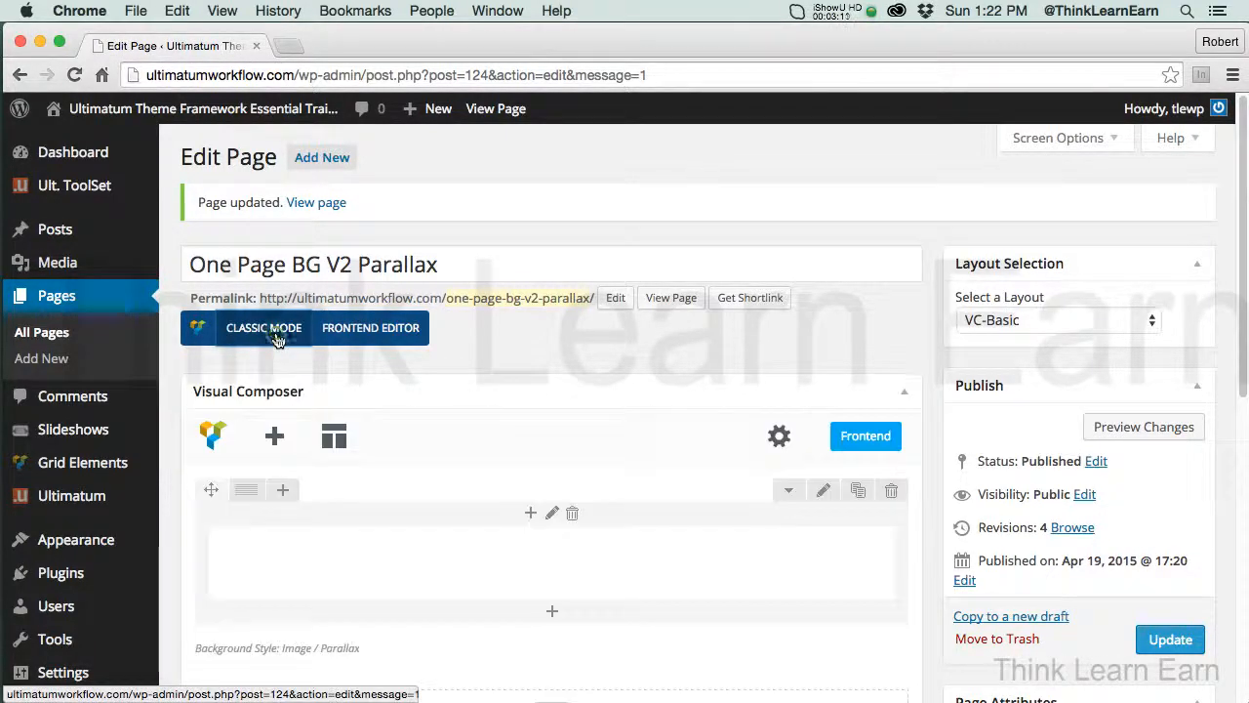
Update the page again and preview the vertical parallax row, closing the preview when done
{"action": "left_click", "coordinate": [1170, 639]}
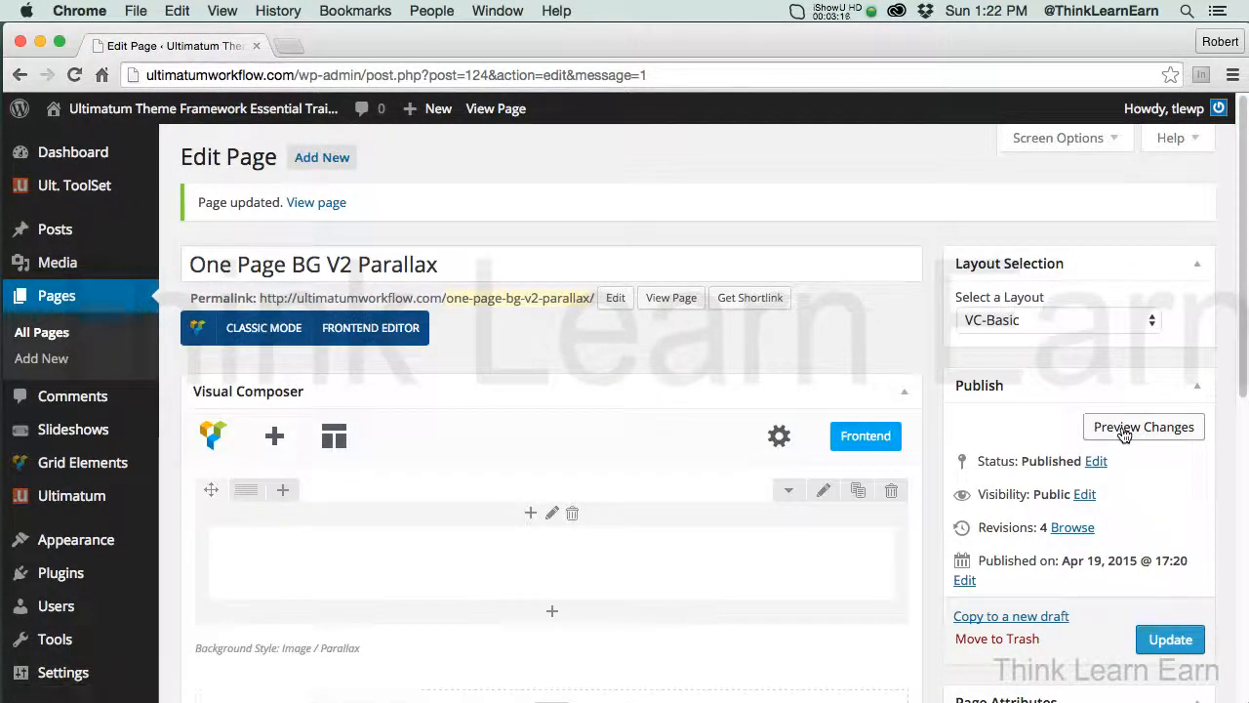
{"action": "left_click", "coordinate": [1123, 429]}
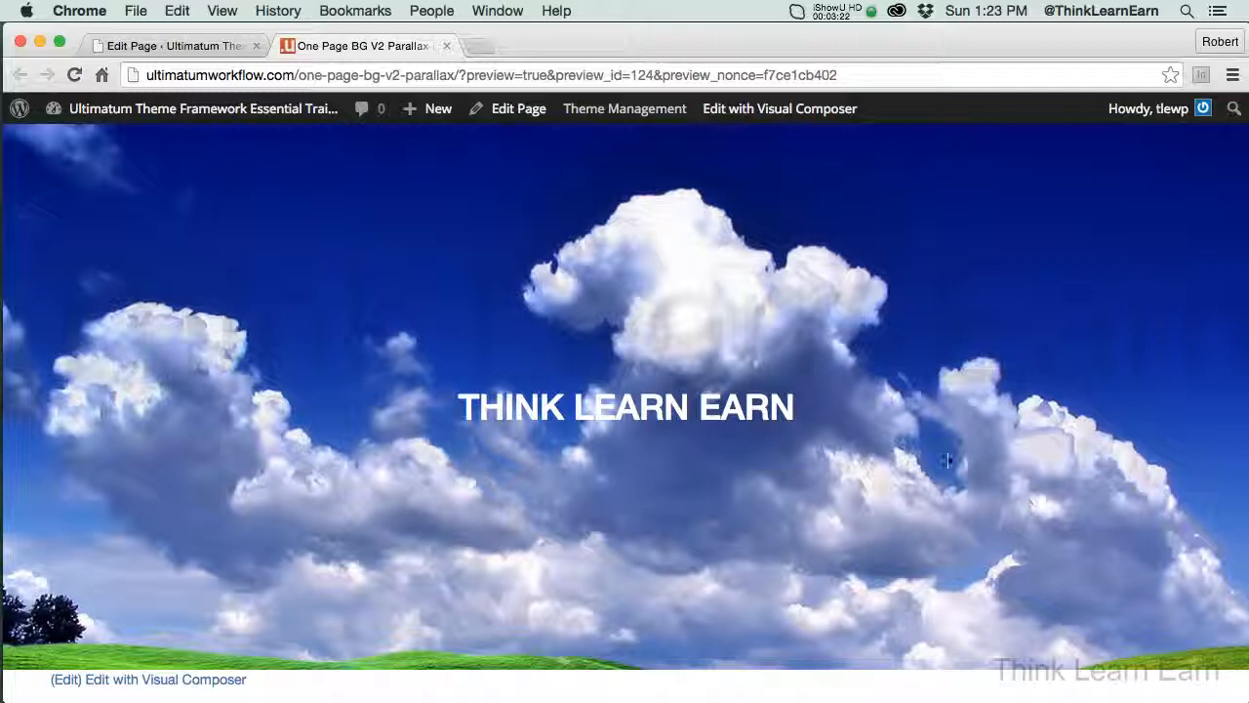
{"action": "left_click", "coordinate": [446, 47]}
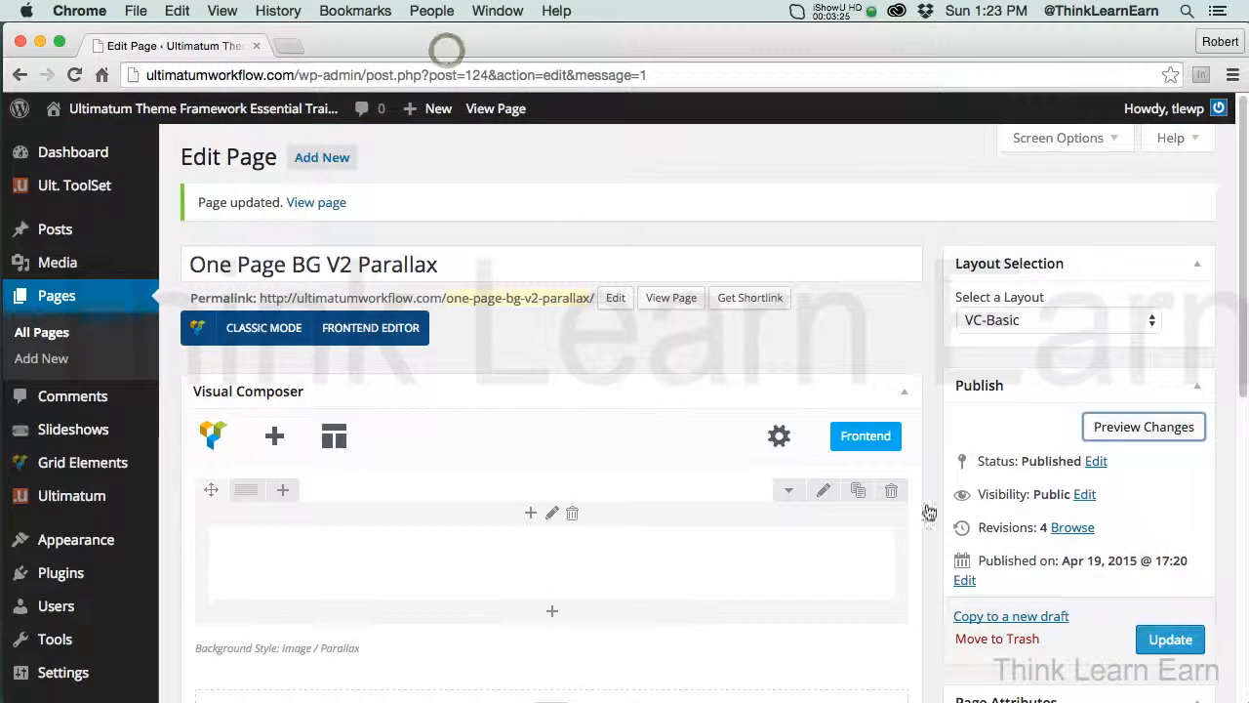
Duplicate the parallax heading row twice so the page has three rows, and update the page
{"action": "left_click", "coordinate": [858, 493]}
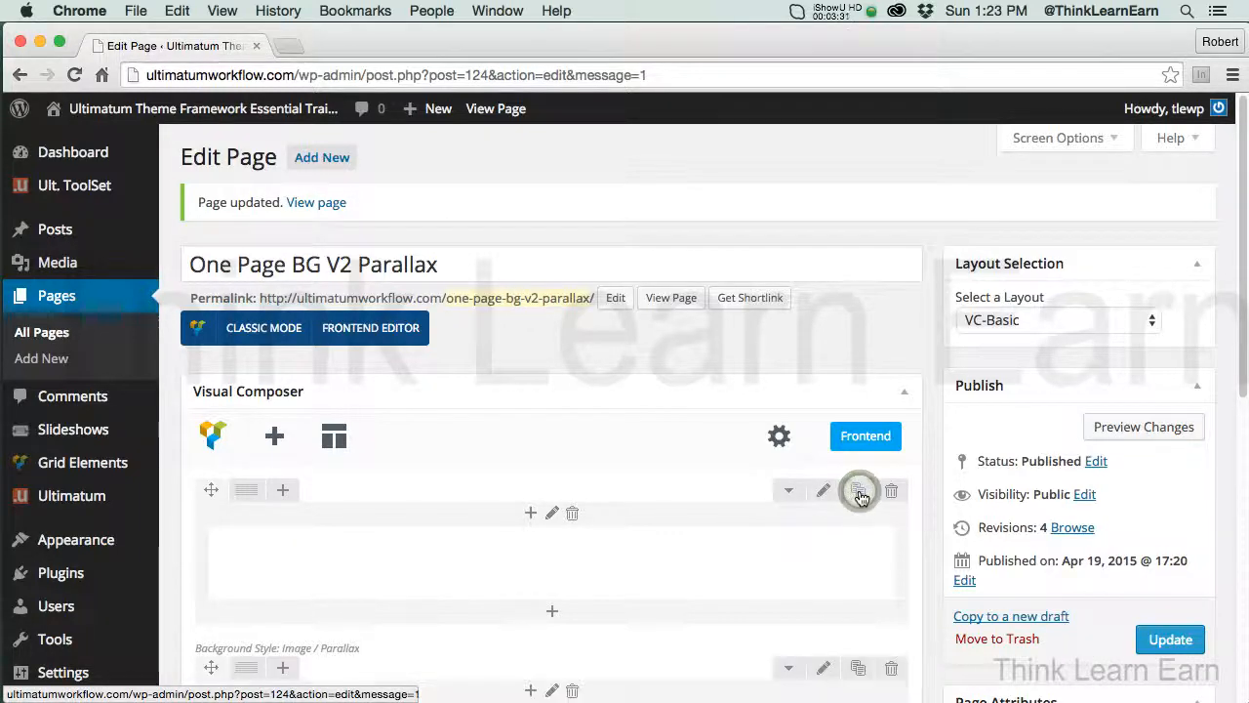
{"action": "left_click_drag", "start_coordinate": [1243, 387], "coordinate": [1243, 478]}
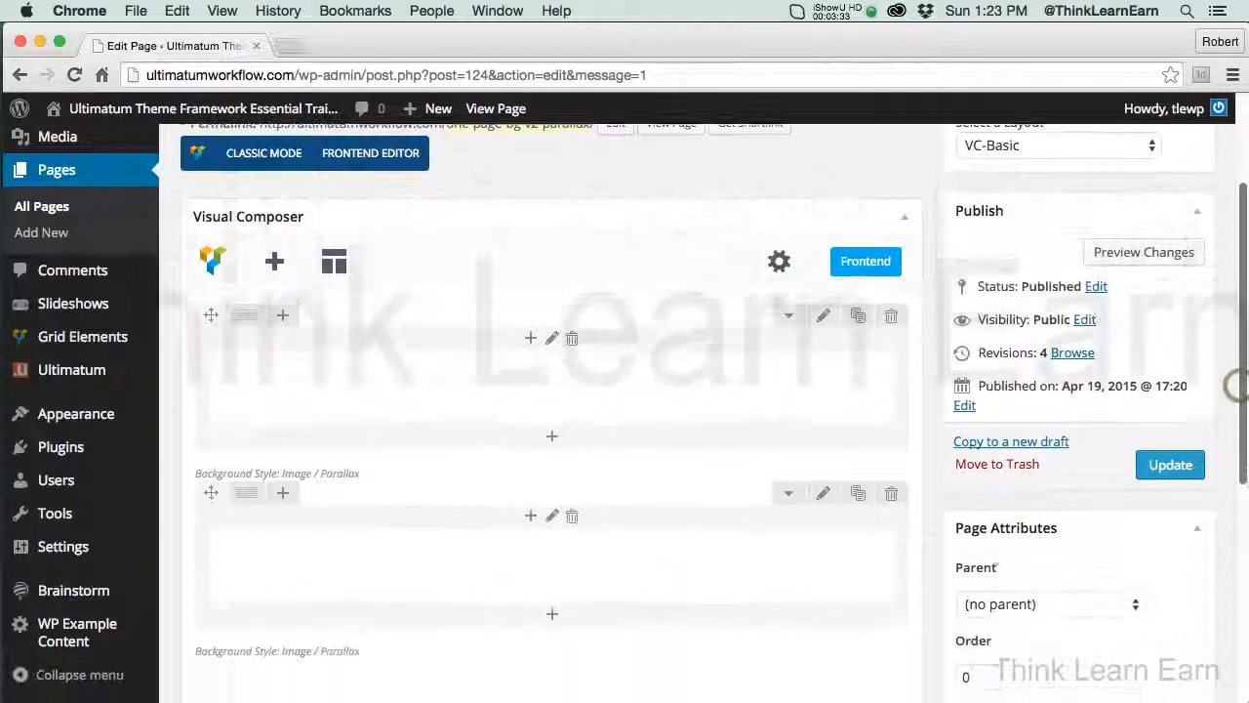
{"action": "left_click", "coordinate": [861, 491]}
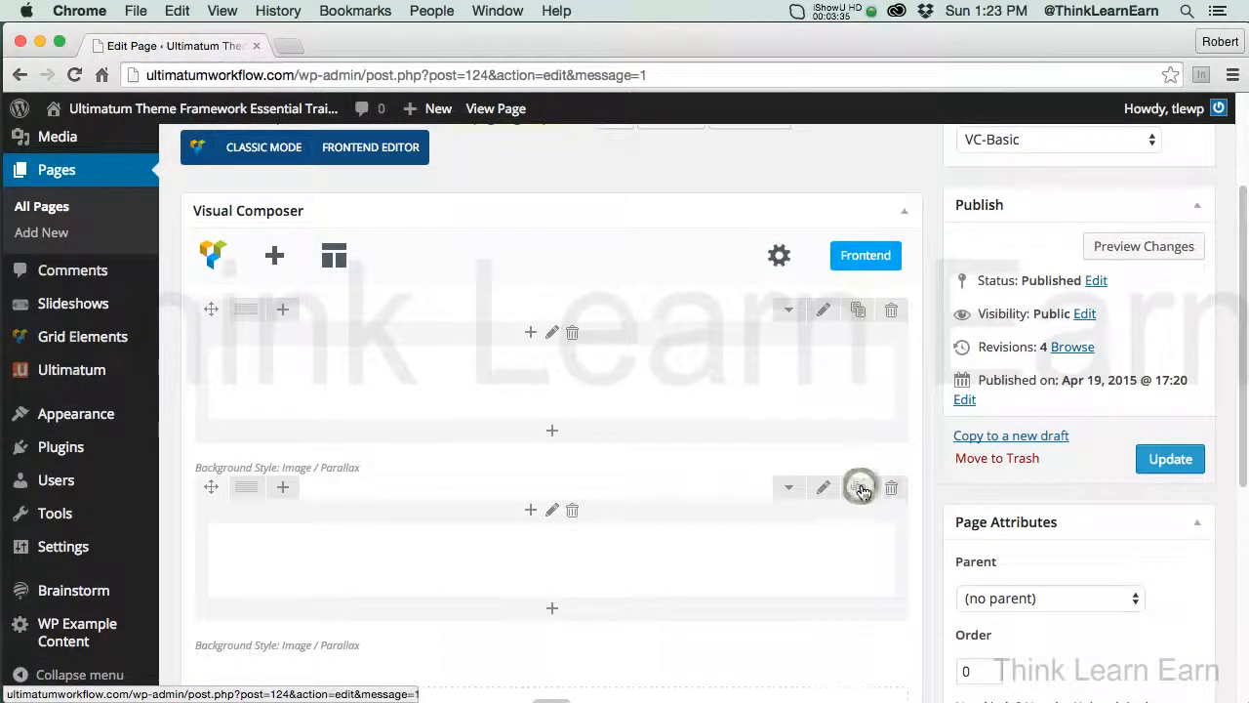
{"action": "left_click", "coordinate": [1167, 462]}
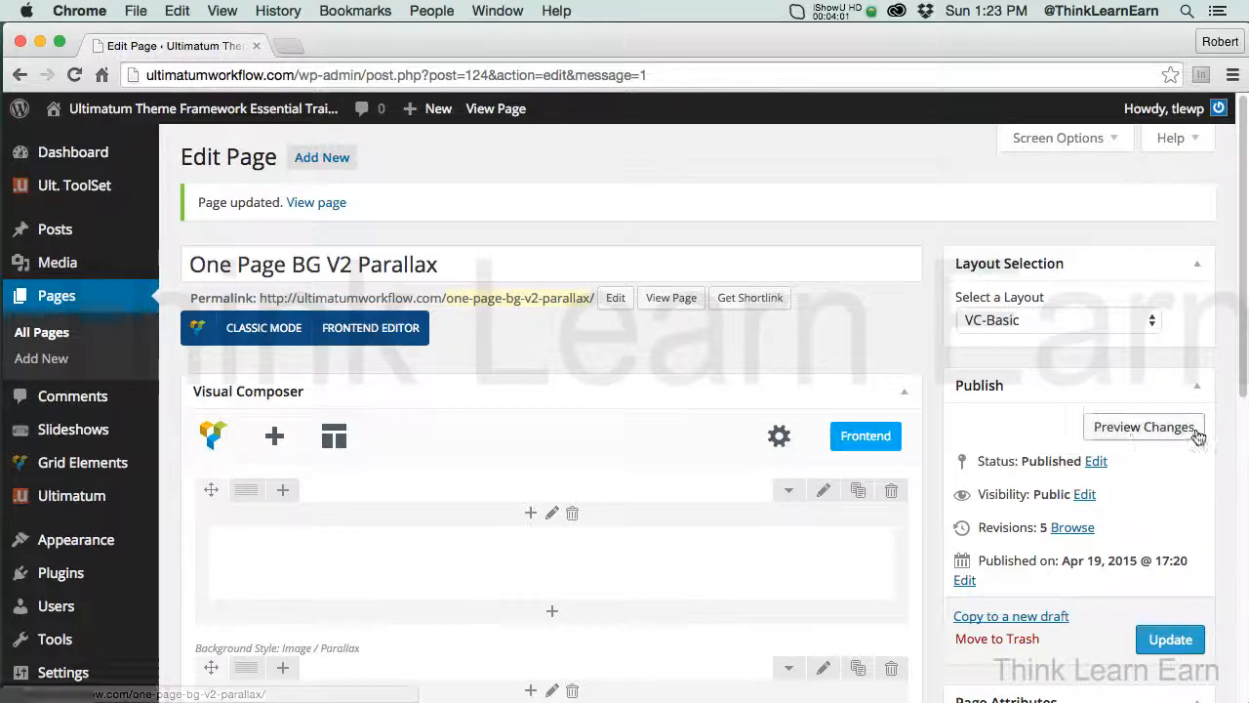
Preview the page and examine how the three stacked rows behave on scrolling, closing the preview when done
{"action": "left_click", "coordinate": [1132, 426]}
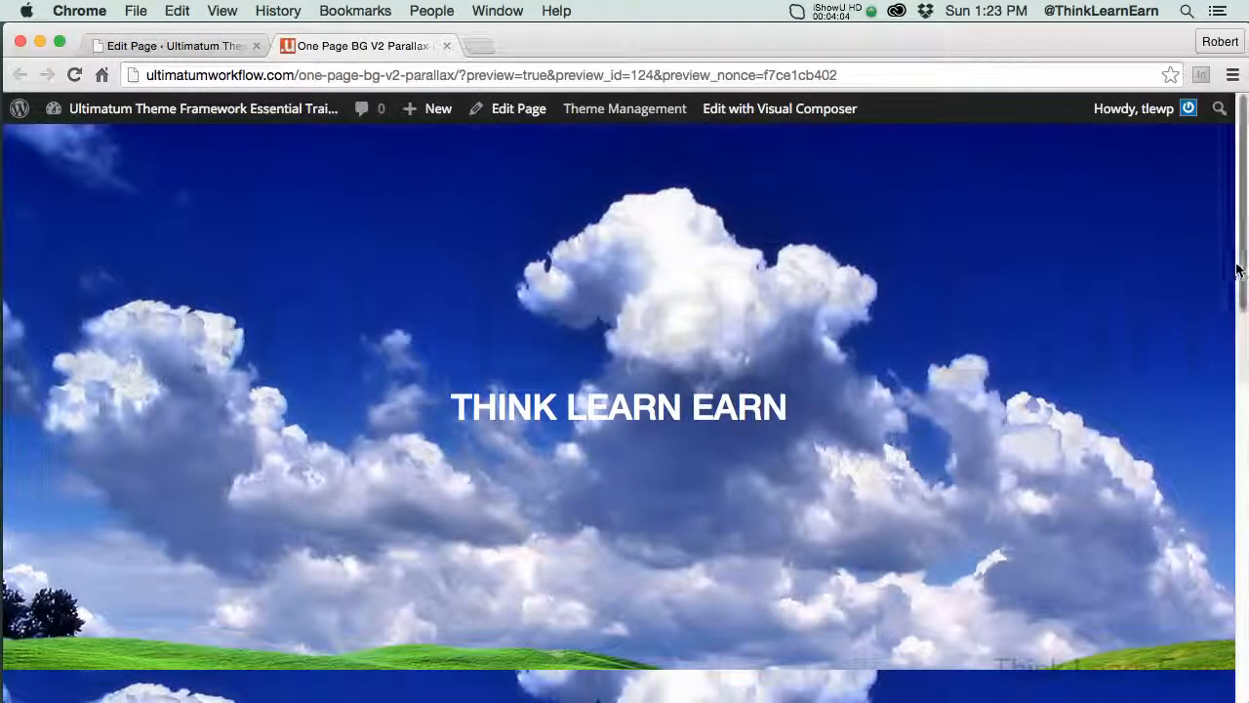
{"action": "scroll", "coordinate": [1239, 282], "scroll_direction": "down", "scroll_amount": 5}
{"action": "scroll", "coordinate": [624, 409], "scroll_direction": "down", "scroll_amount": 10}
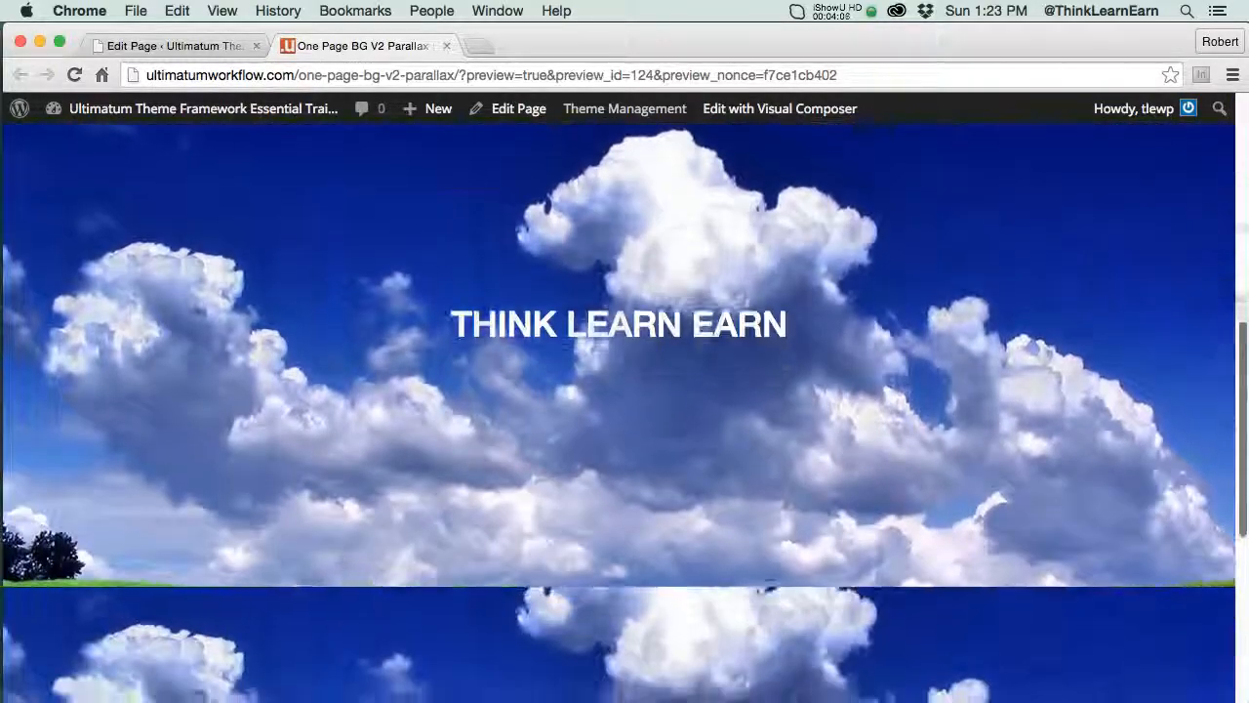
{"action": "scroll", "coordinate": [625, 410], "scroll_direction": "up", "scroll_amount": 10}
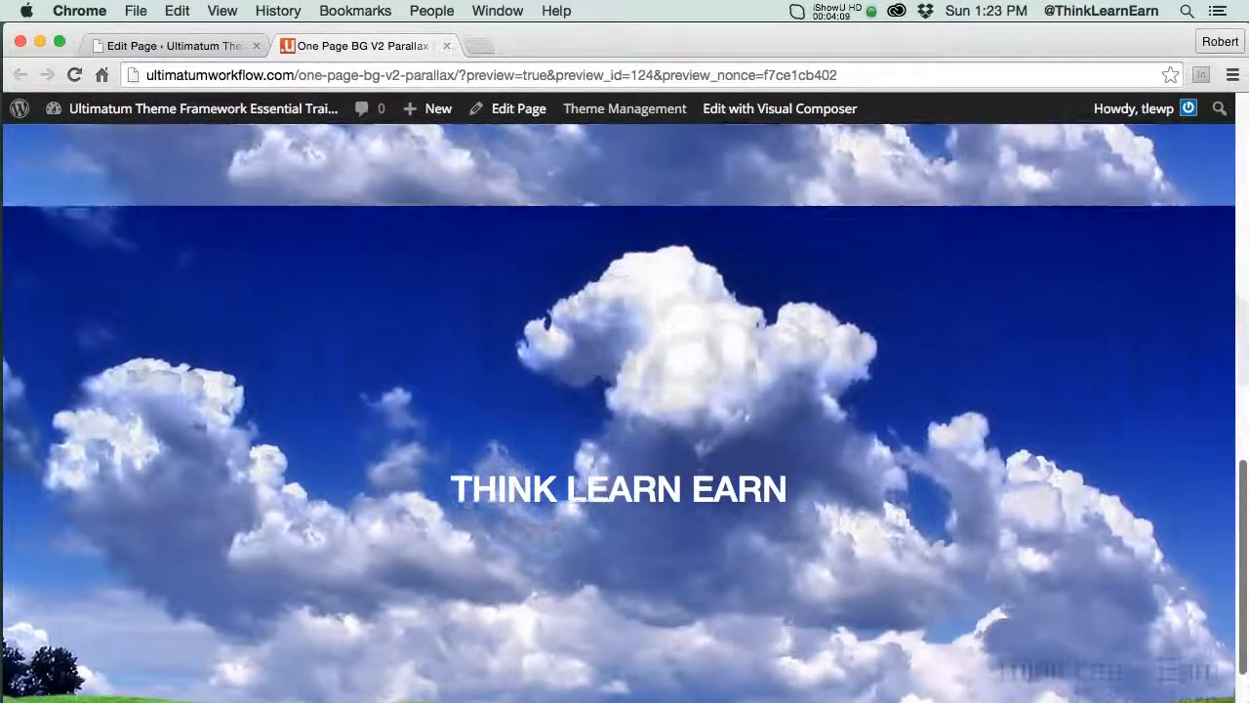
{"action": "scroll", "coordinate": [1244, 175], "scroll_direction": "up", "scroll_amount": 5}
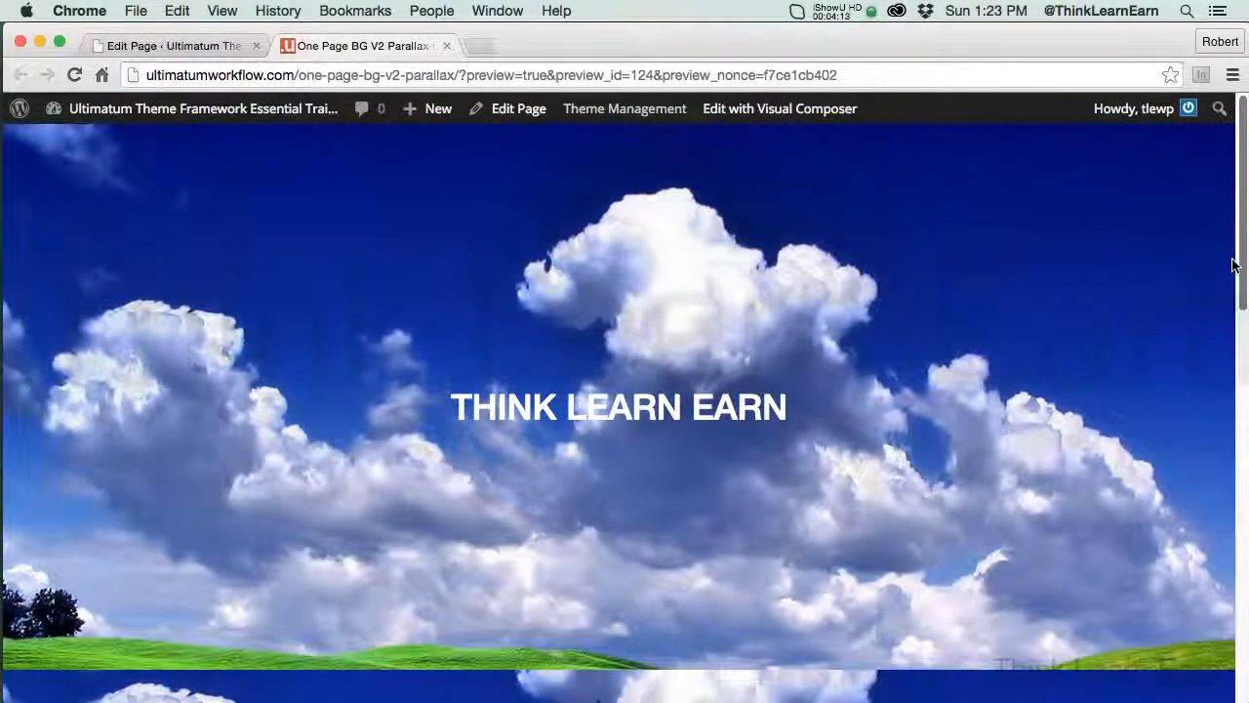
{"action": "left_click_drag", "start_coordinate": [1239, 267], "coordinate": [1229, 492]}
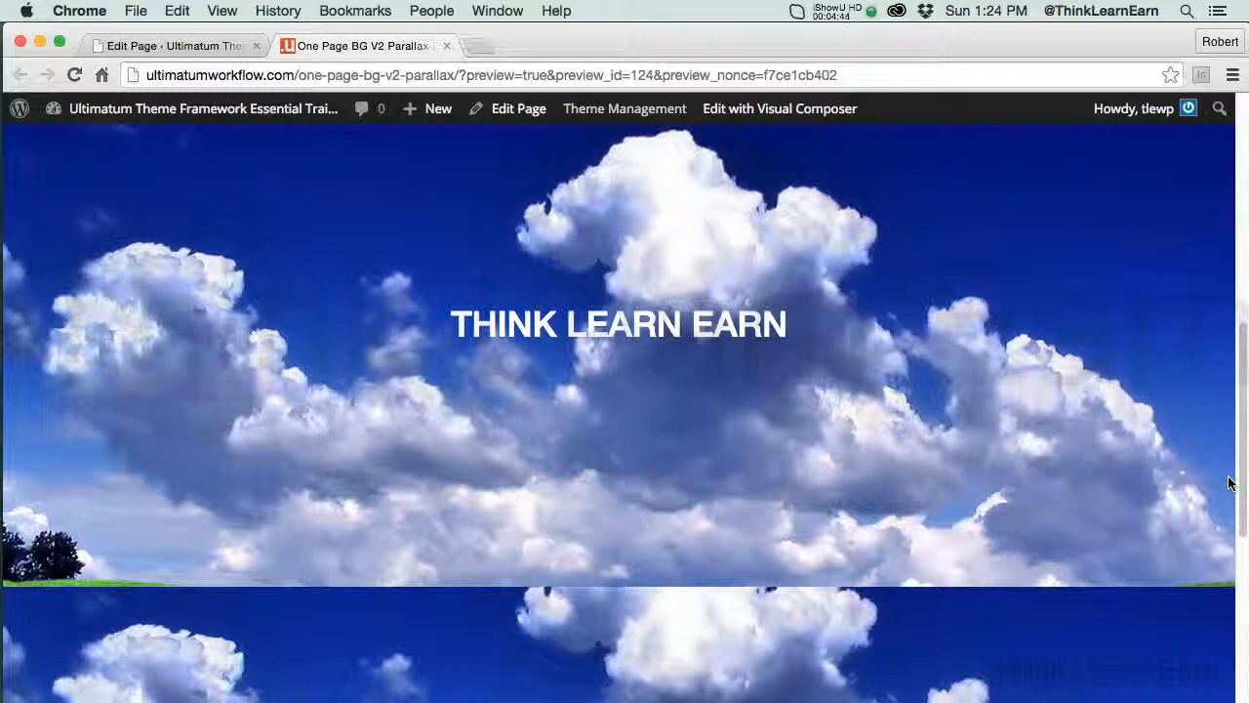
{"action": "left_click", "coordinate": [446, 46]}
Replace the second row's heading text with CREATE DESIGN EDIT PUBLISH in its text block's HTML, and save the block
{"action": "scroll", "coordinate": [1239, 349], "scroll_direction": "down", "scroll_amount": 5}
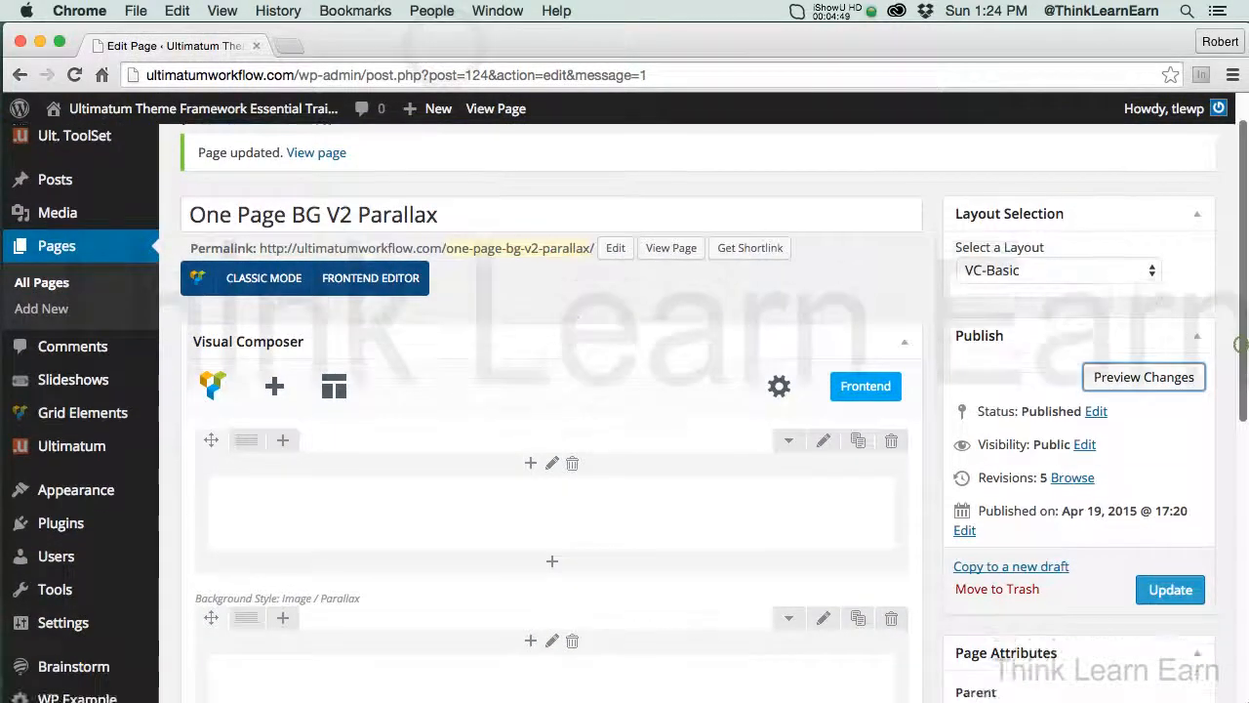
{"action": "scroll", "coordinate": [773, 480], "scroll_direction": "up", "scroll_amount": 1}
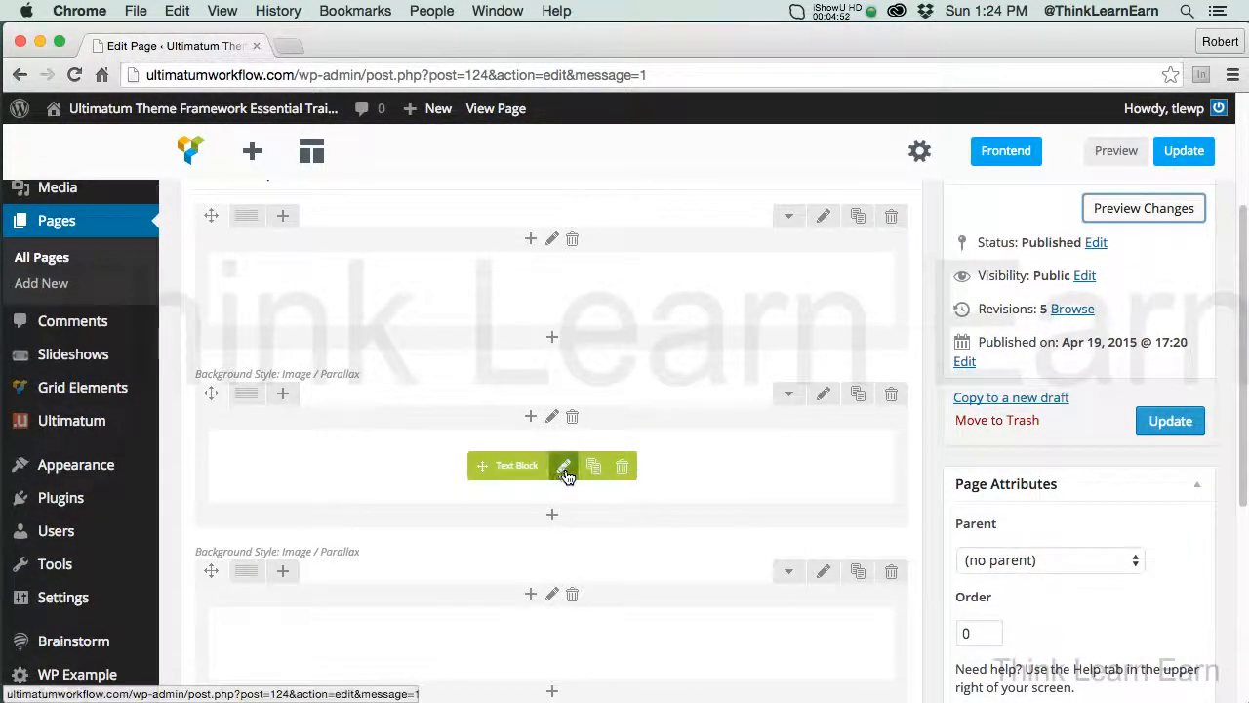
{"action": "left_click", "coordinate": [565, 466]}
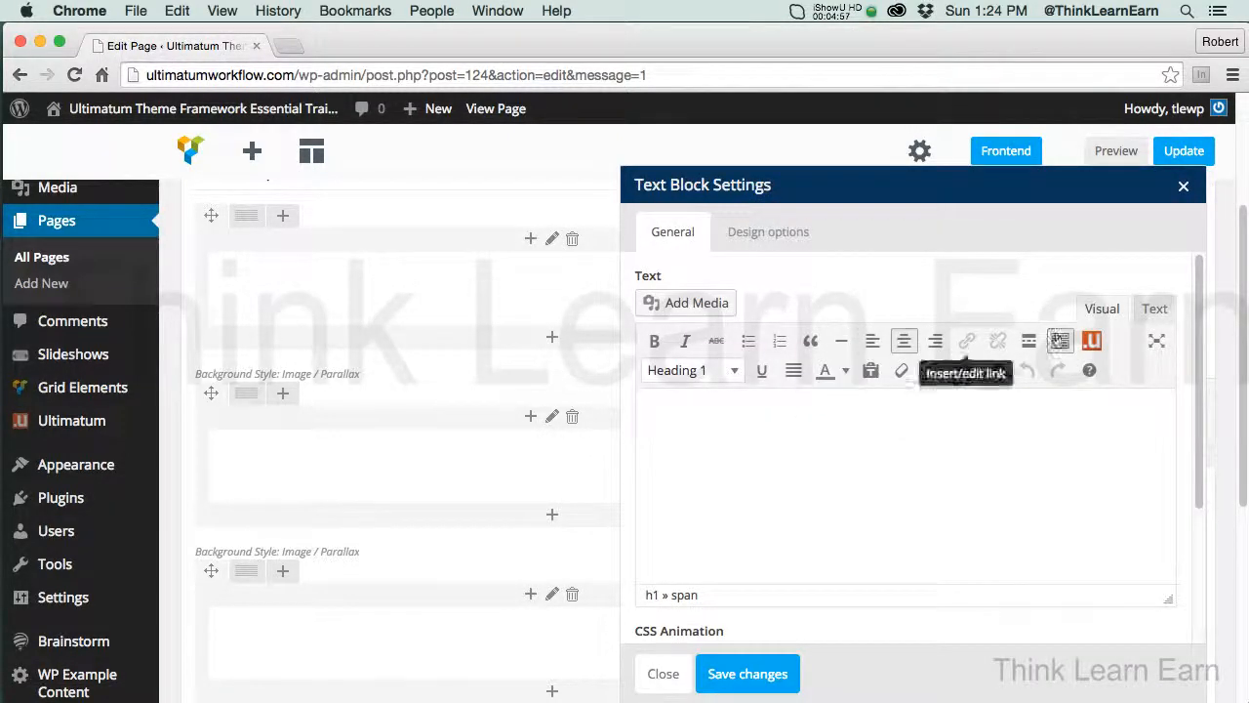
{"action": "triple_click", "coordinate": [834, 425]}
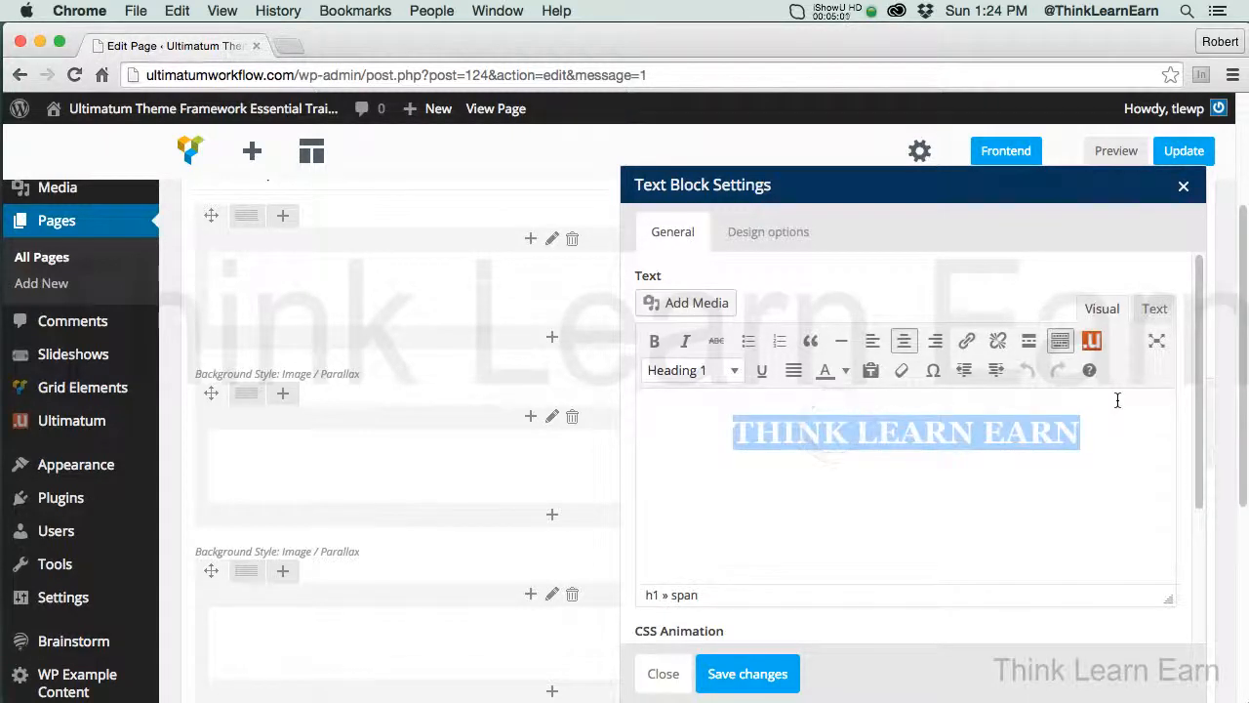
{"action": "left_click", "coordinate": [1154, 308]}
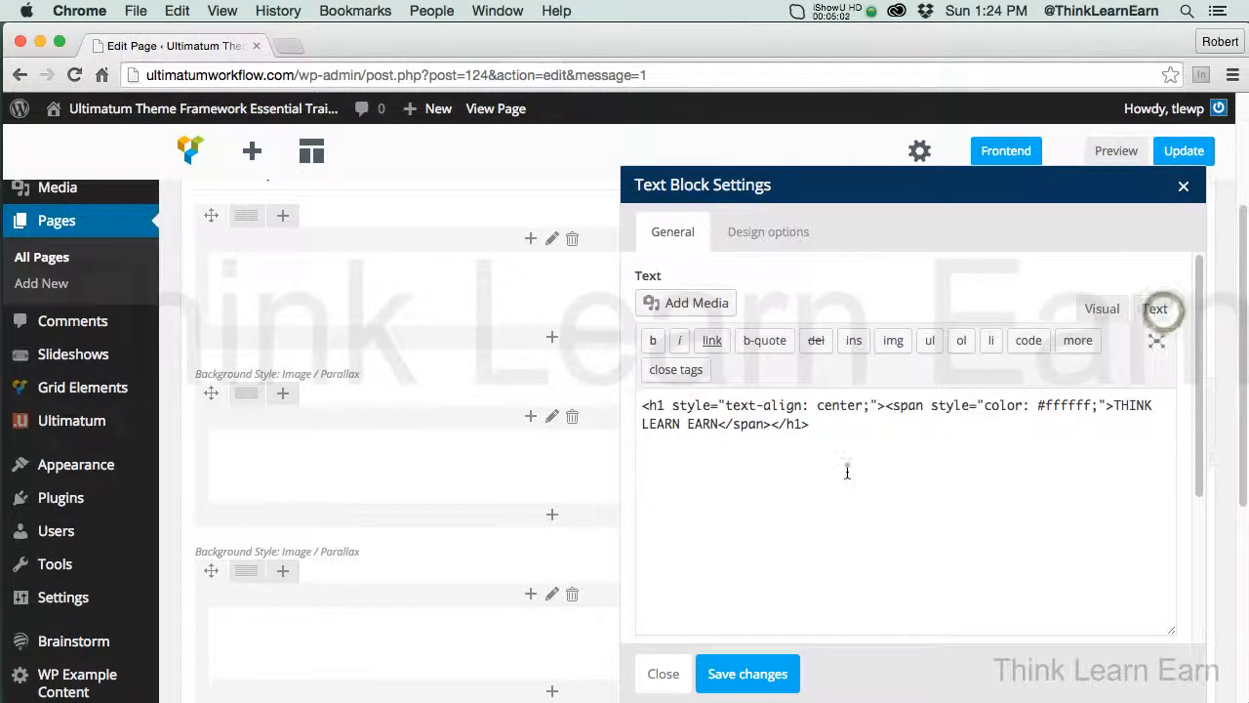
{"action": "left_click_drag", "start_coordinate": [1114, 405], "coordinate": [719, 424]}
{"action": "type", "text": "CR"}
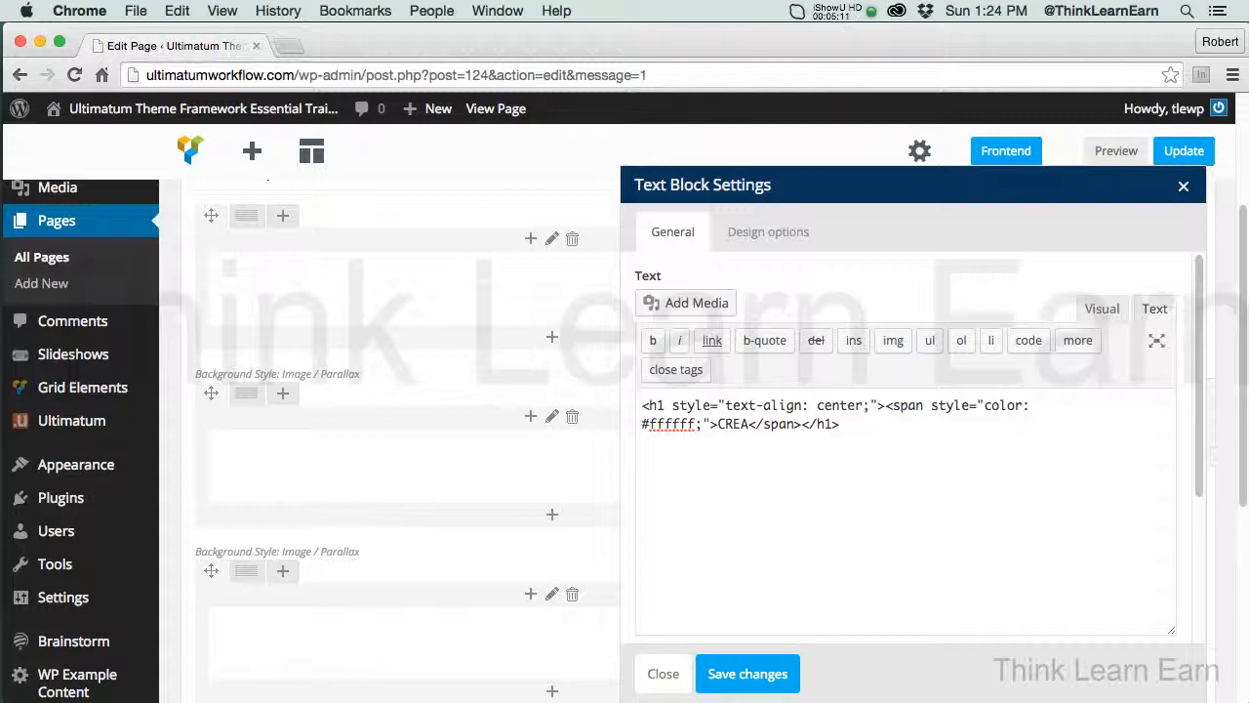
{"action": "type", "text": "EATE"}
{"action": "key", "text": "Return"}
{"action": "type", "text": "DE"}
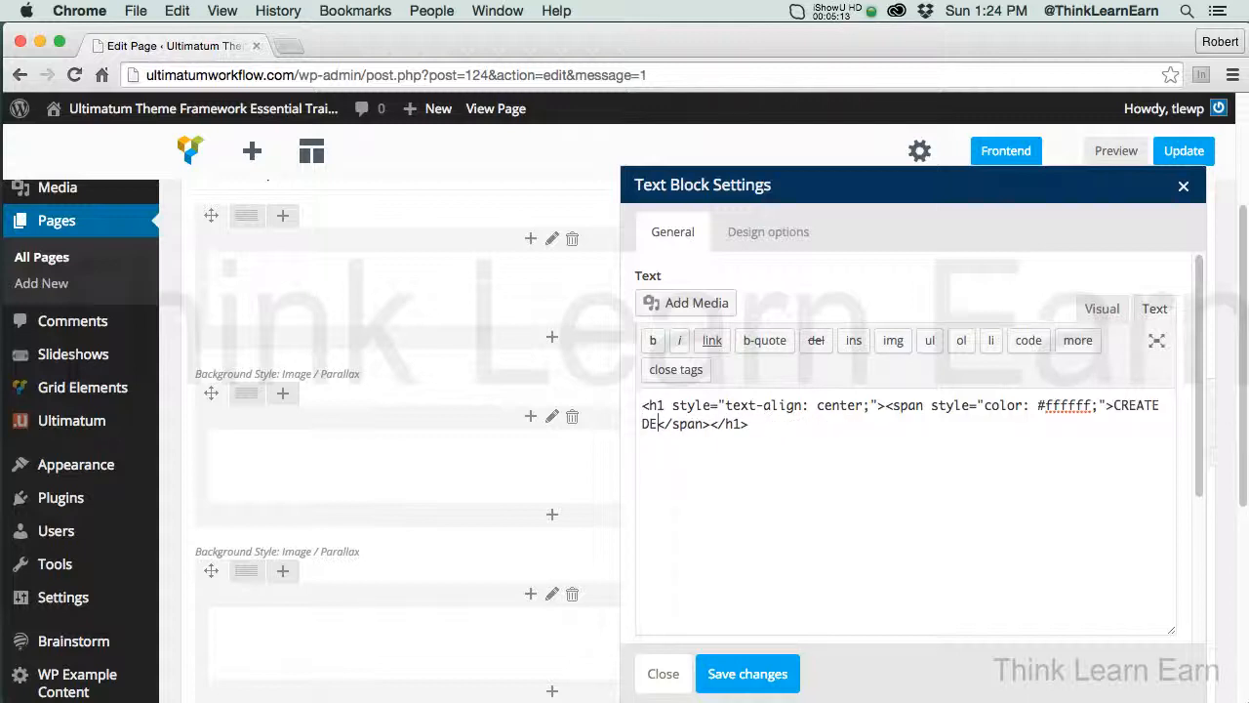
{"action": "type", "text": "SIGN ED"}
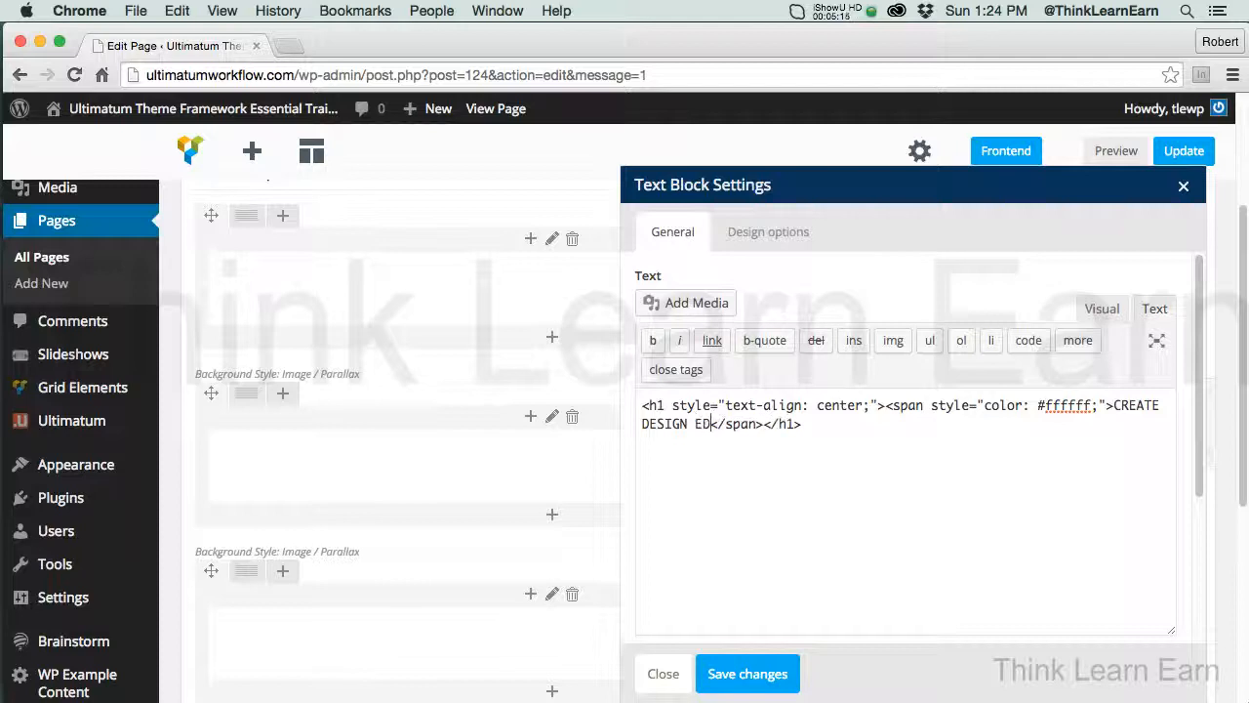
{"action": "type", "text": "IT PUBLISH"}
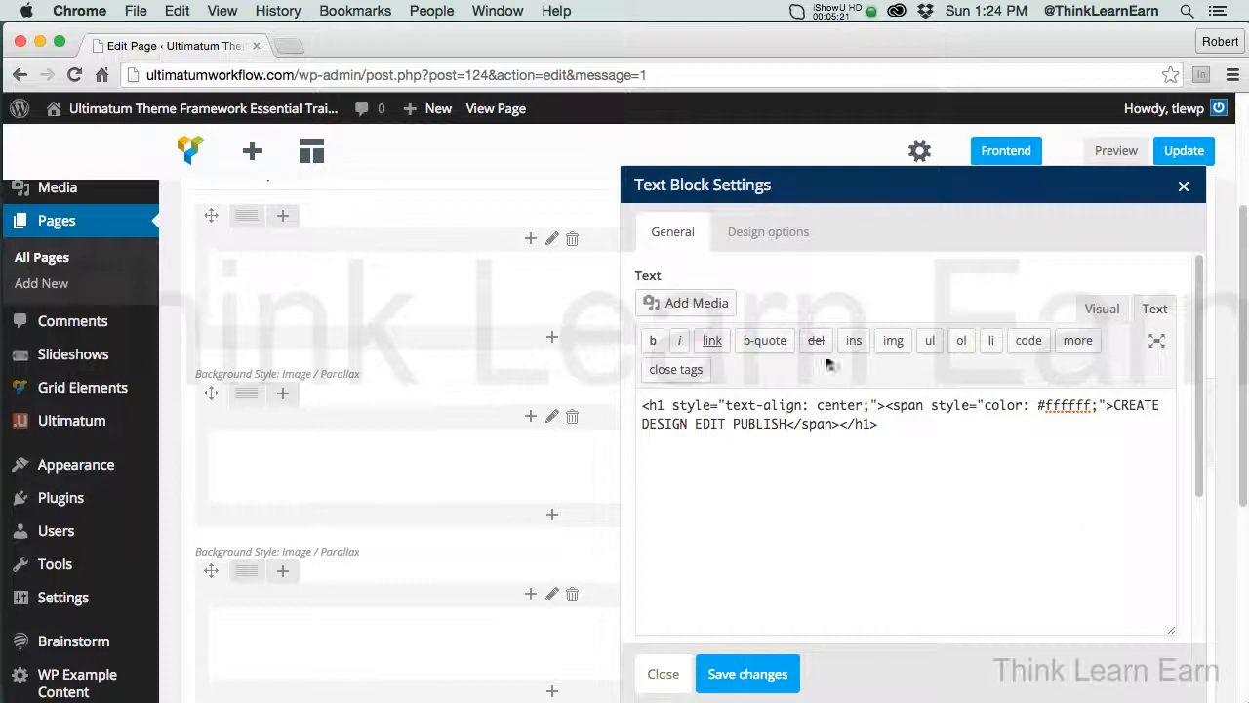
{"action": "left_click", "coordinate": [771, 675]}
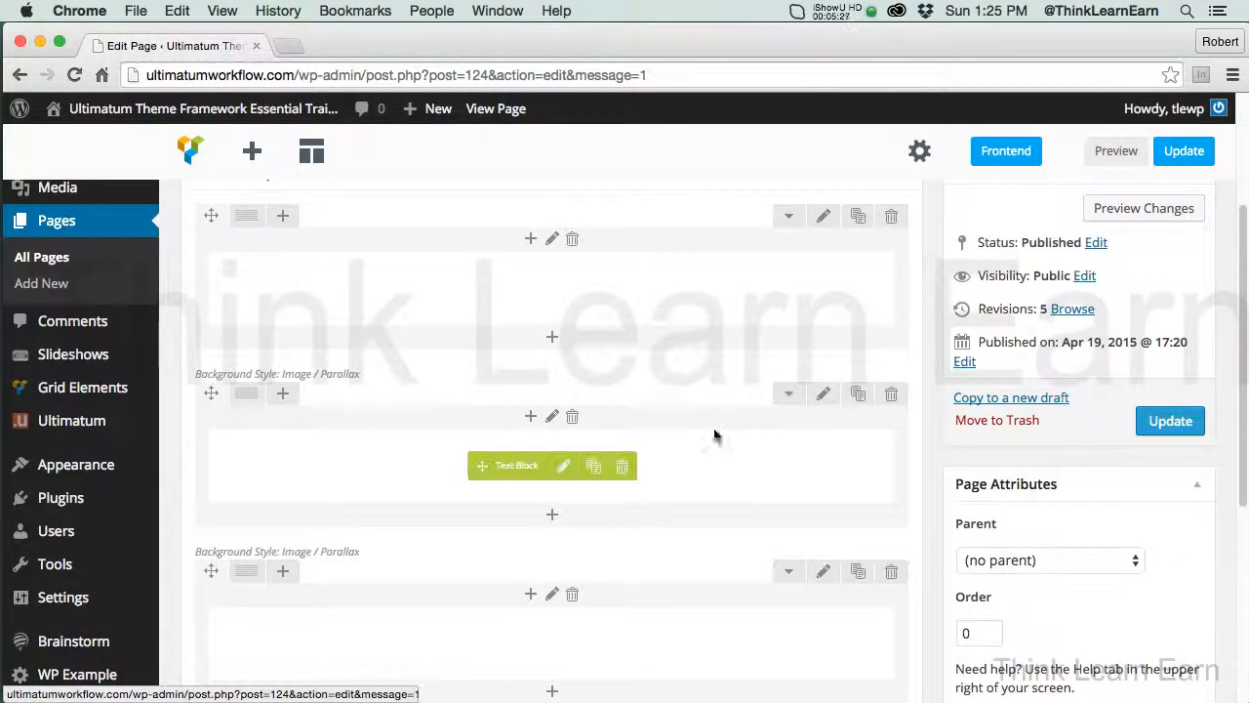
Replace the second row's parallax background image with the hot-air balloon landscape from the media library, saving the row and updating the page
{"action": "left_click", "coordinate": [825, 395]}
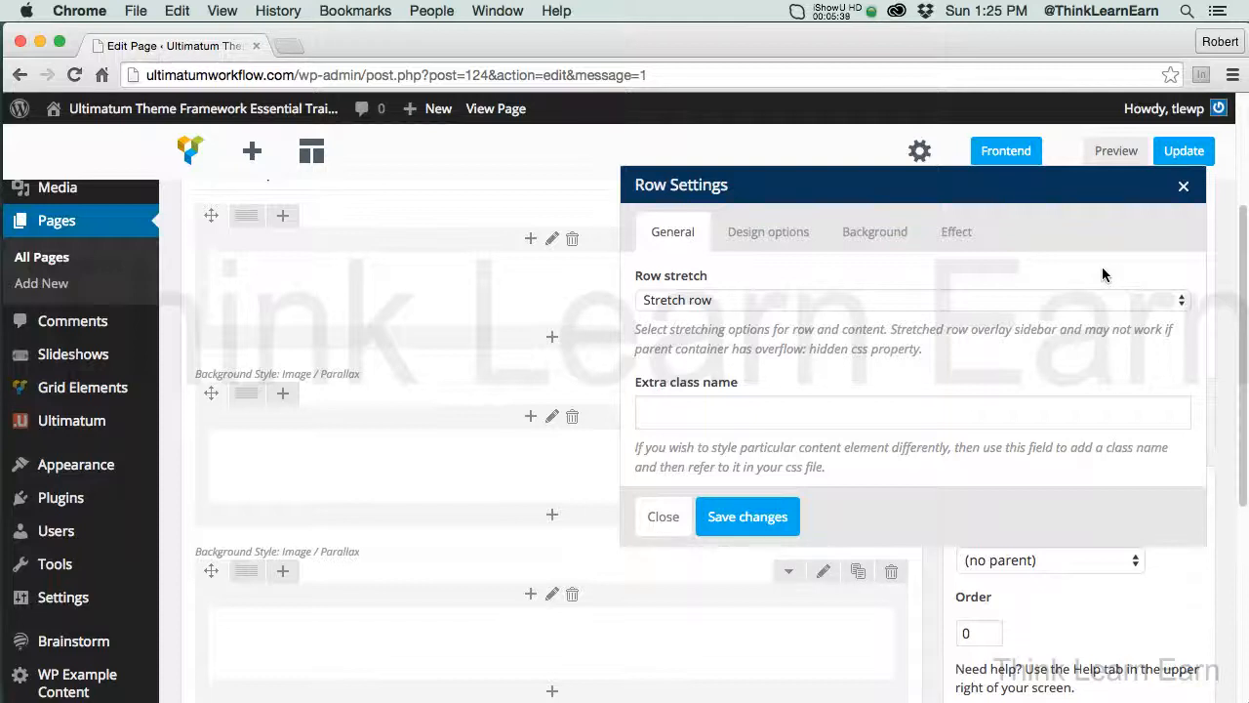
{"action": "left_click", "coordinate": [874, 234]}
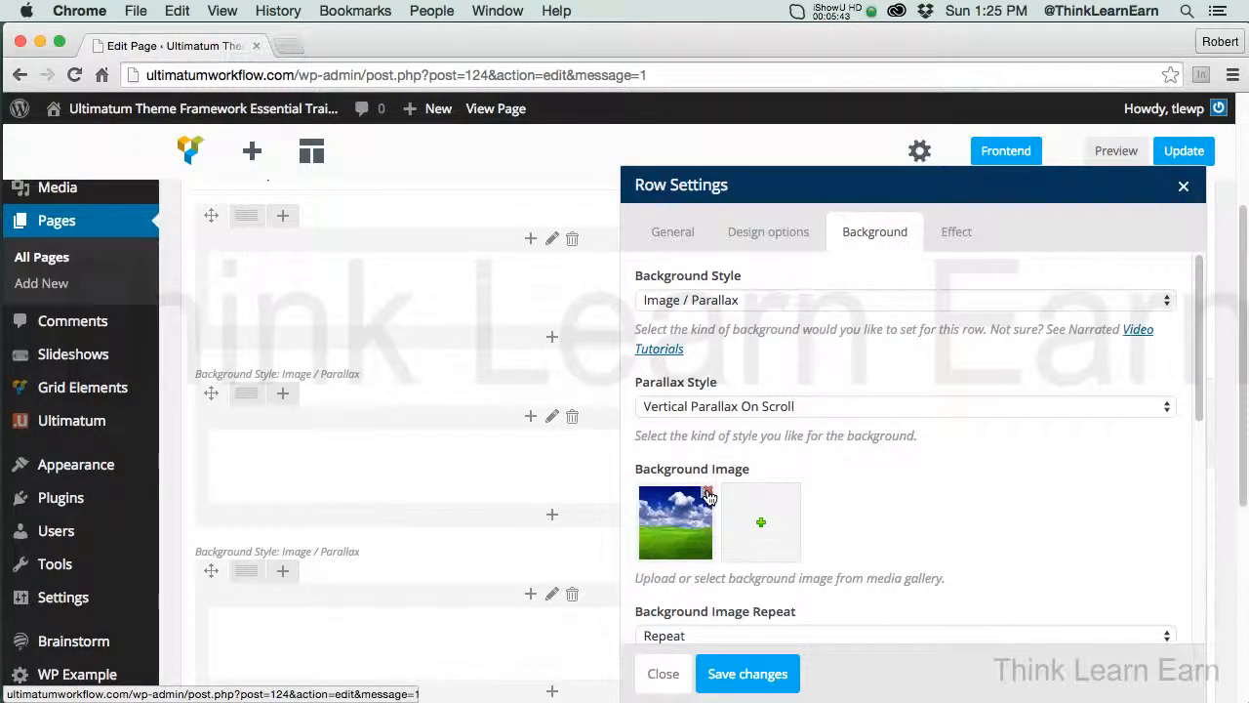
{"action": "left_click", "coordinate": [708, 496]}
{"action": "left_click", "coordinate": [675, 522]}
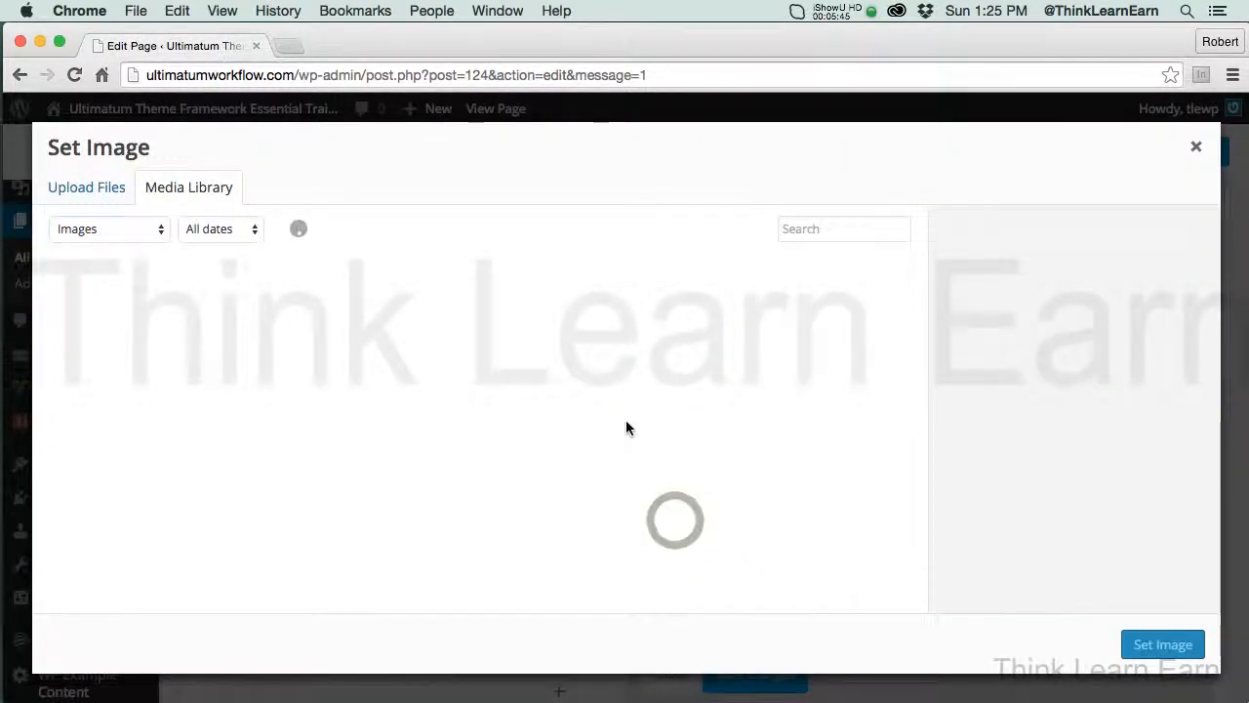
{"action": "left_click", "coordinate": [270, 337]}
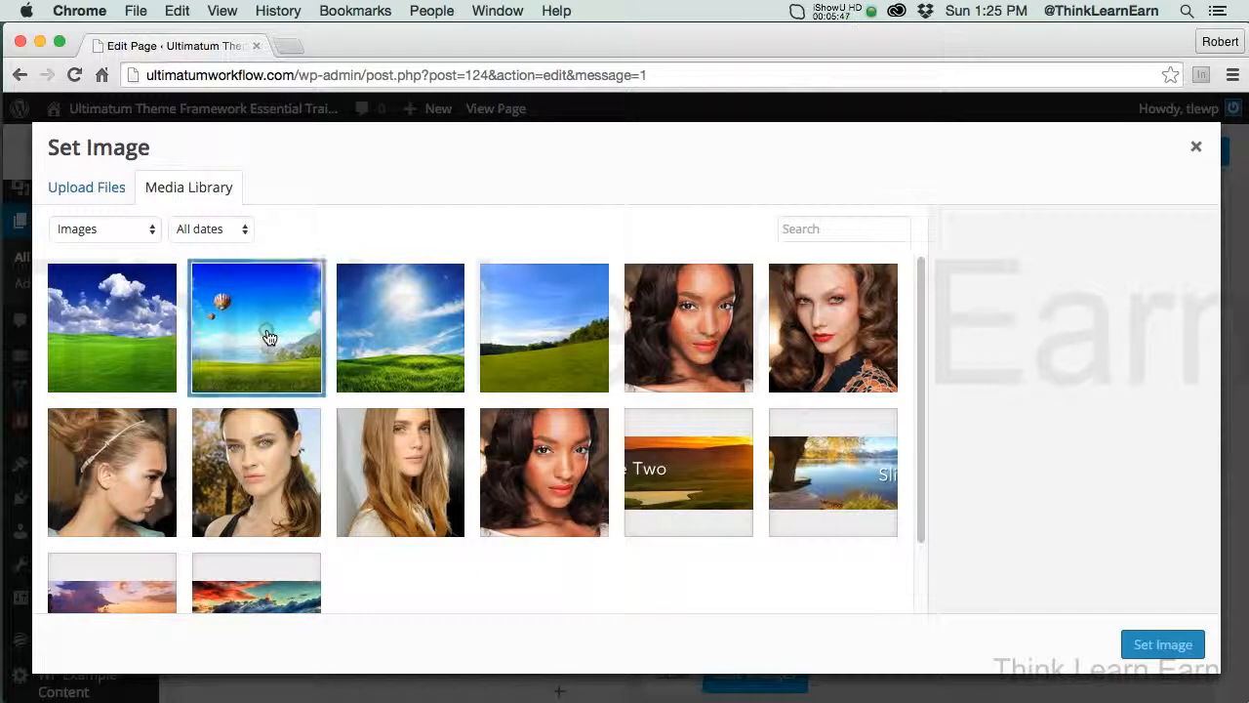
{"action": "left_click", "coordinate": [1162, 644]}
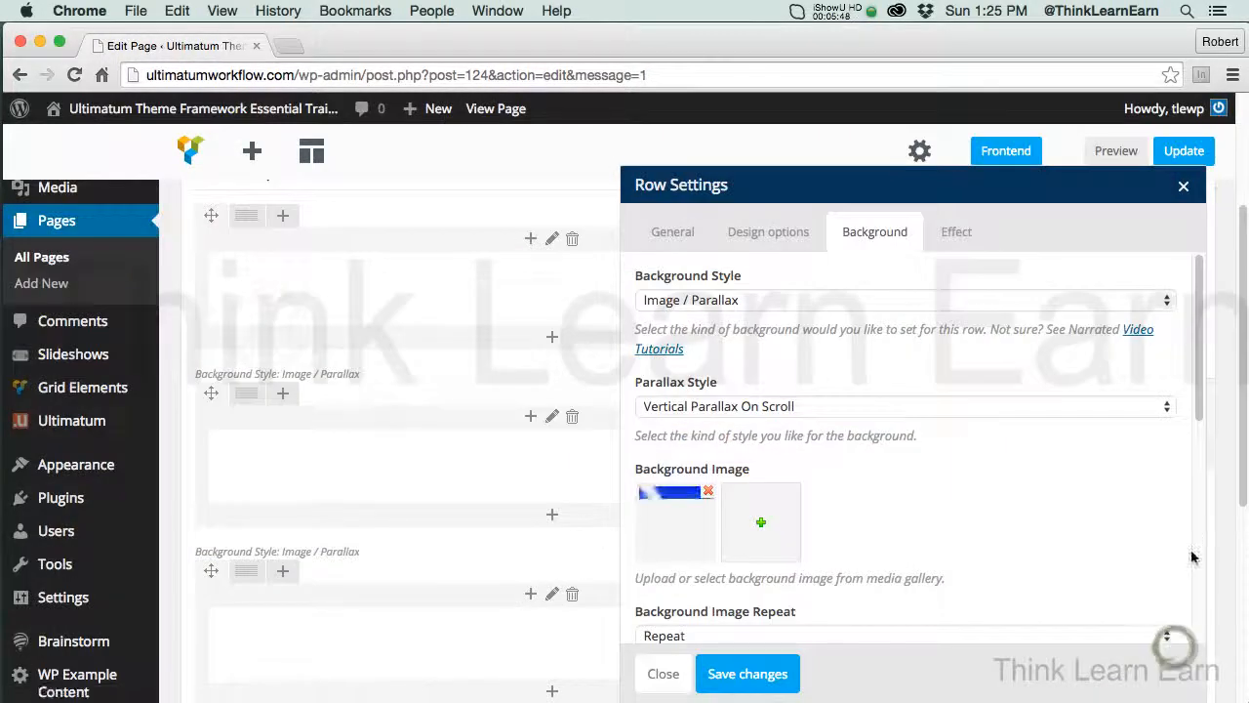
{"action": "left_click", "coordinate": [774, 678]}
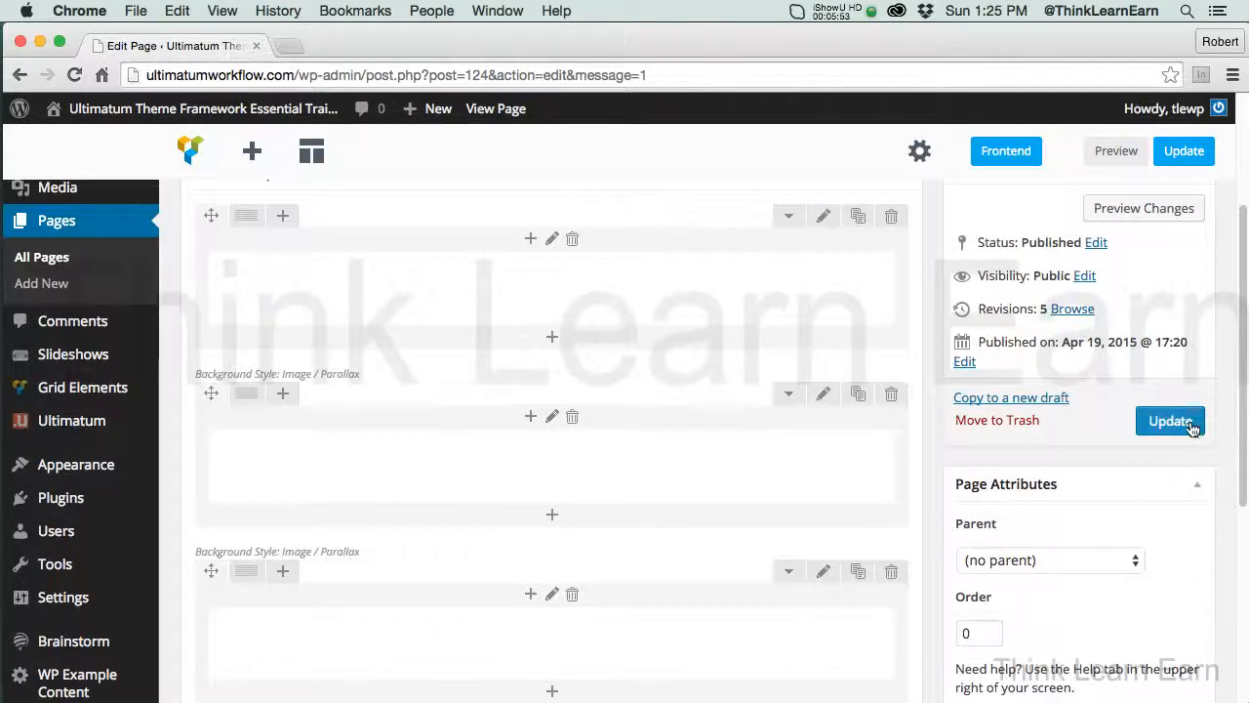
{"action": "left_click", "coordinate": [1170, 421]}
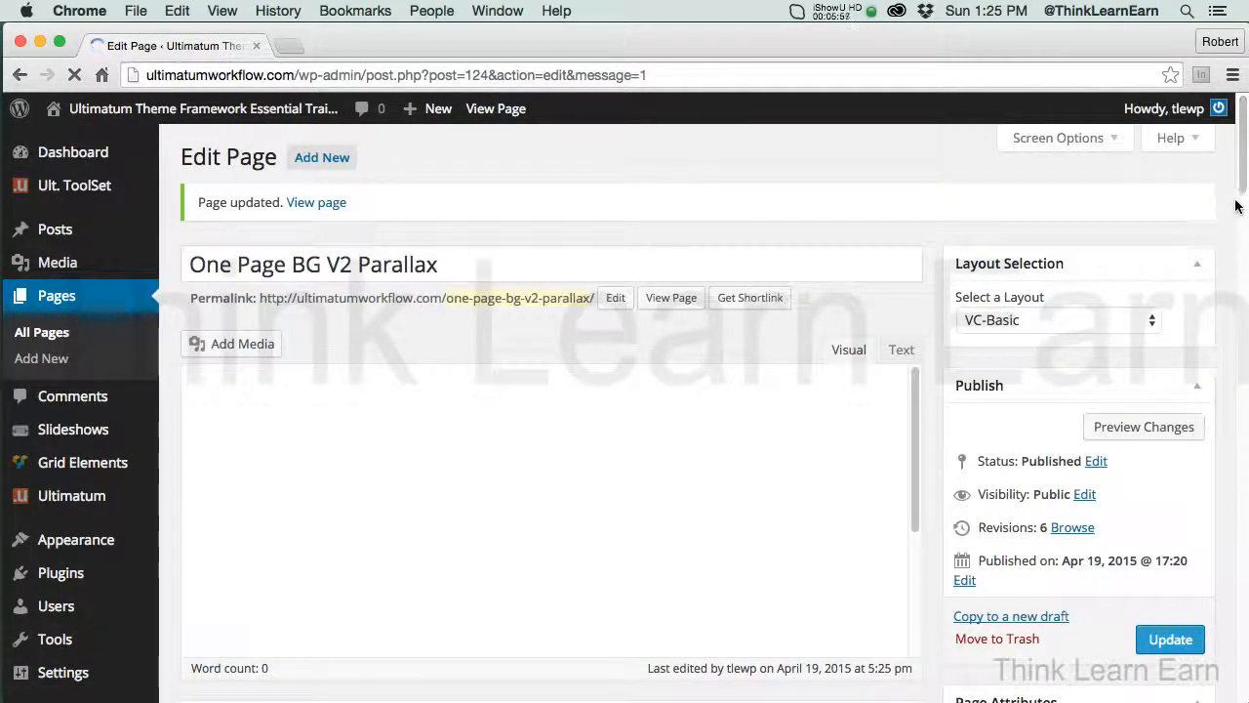
Change the third row's heading to THINK WORDPRESS in its text block's HTML, and save the block
{"action": "scroll", "coordinate": [1236, 204], "scroll_direction": "down", "scroll_amount": 8}
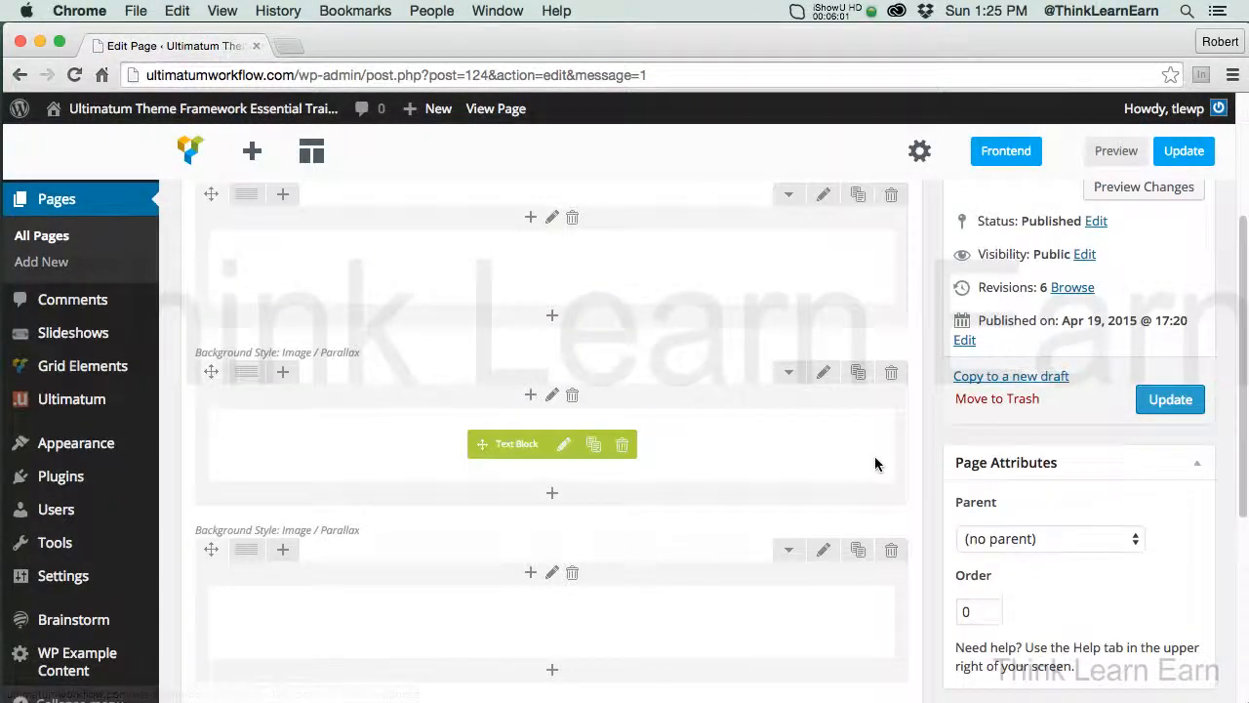
{"action": "left_click", "coordinate": [564, 622]}
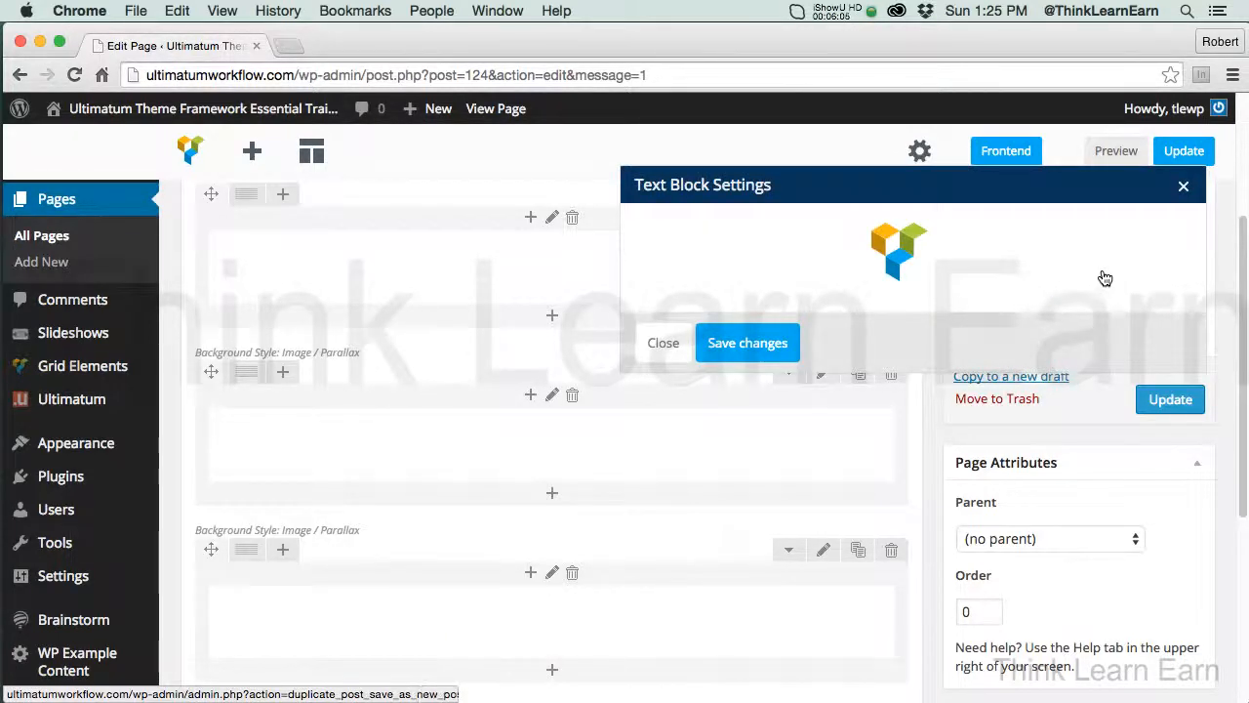
{"action": "left_click", "coordinate": [1154, 311]}
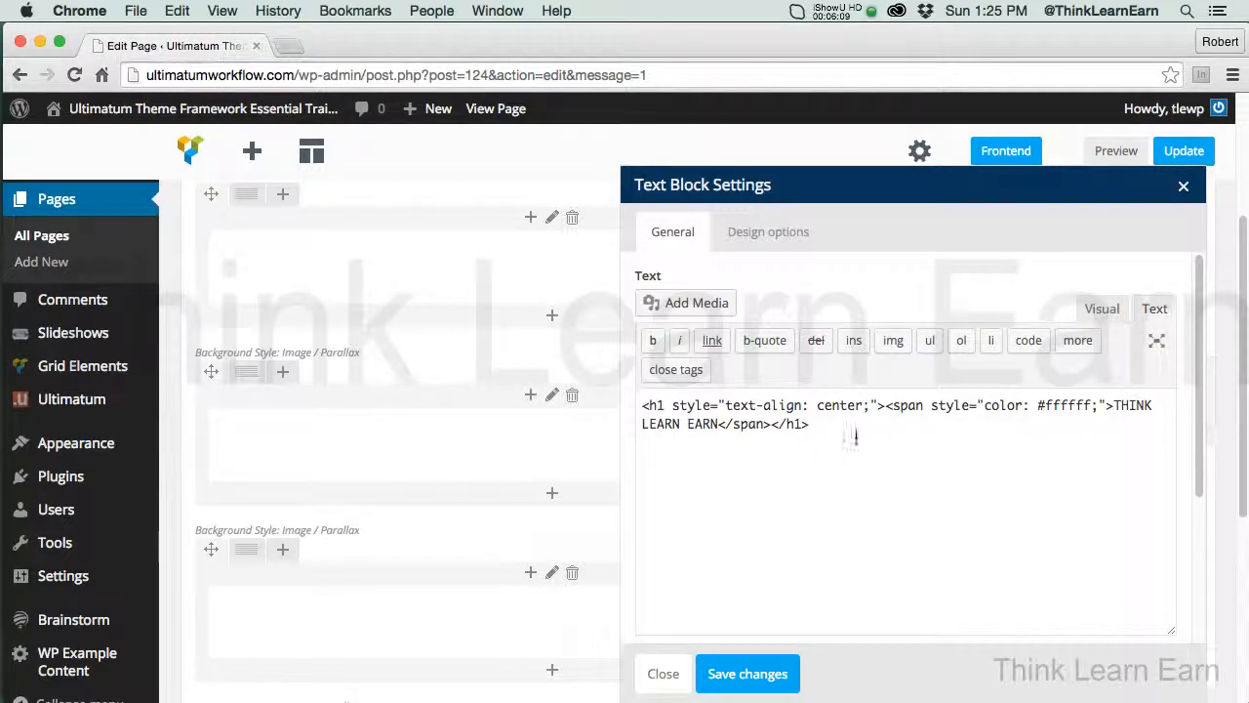
{"action": "left_click_drag", "start_coordinate": [642, 423], "coordinate": [719, 423]}
{"action": "type", "text": "WOR"}
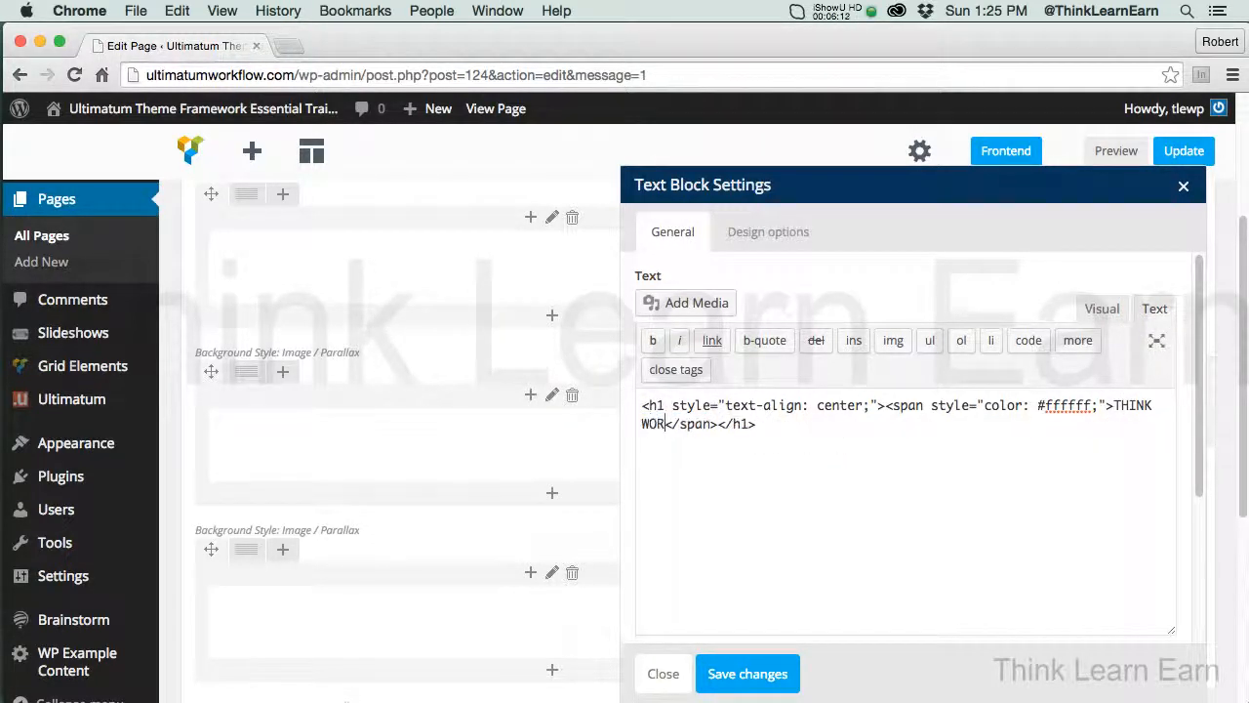
{"action": "type", "text": "DPRESS"}
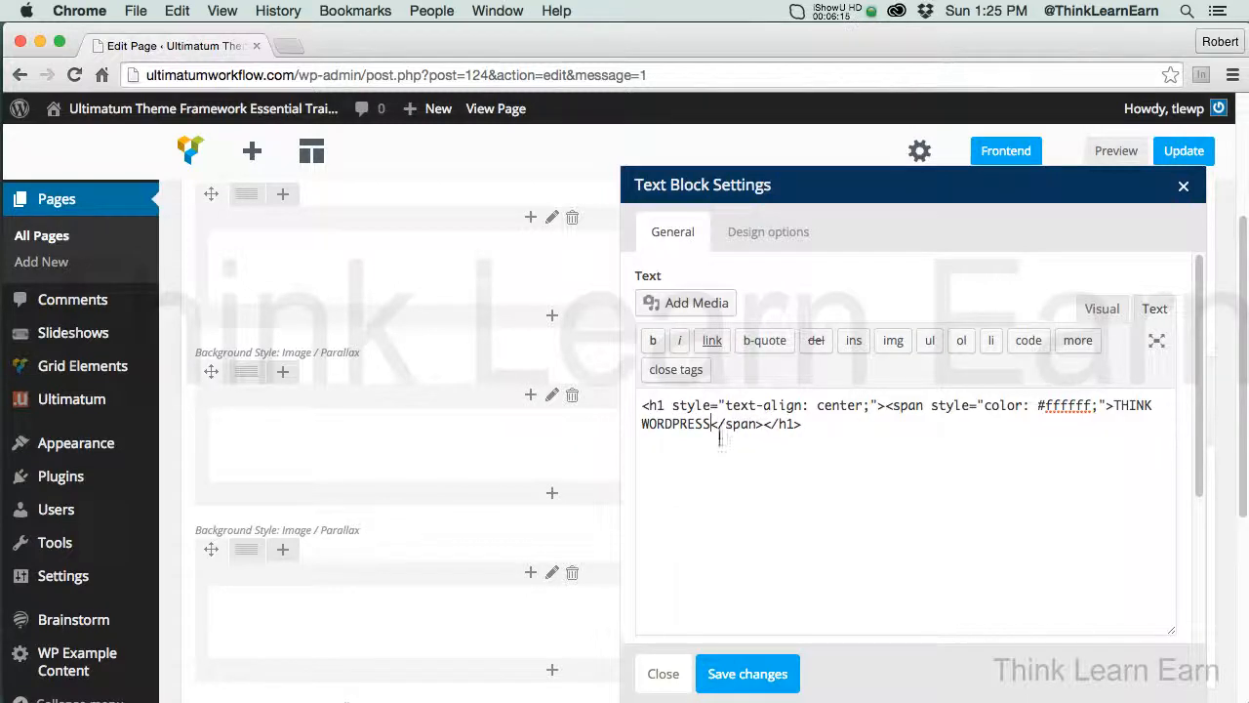
{"action": "left_click", "coordinate": [771, 674]}
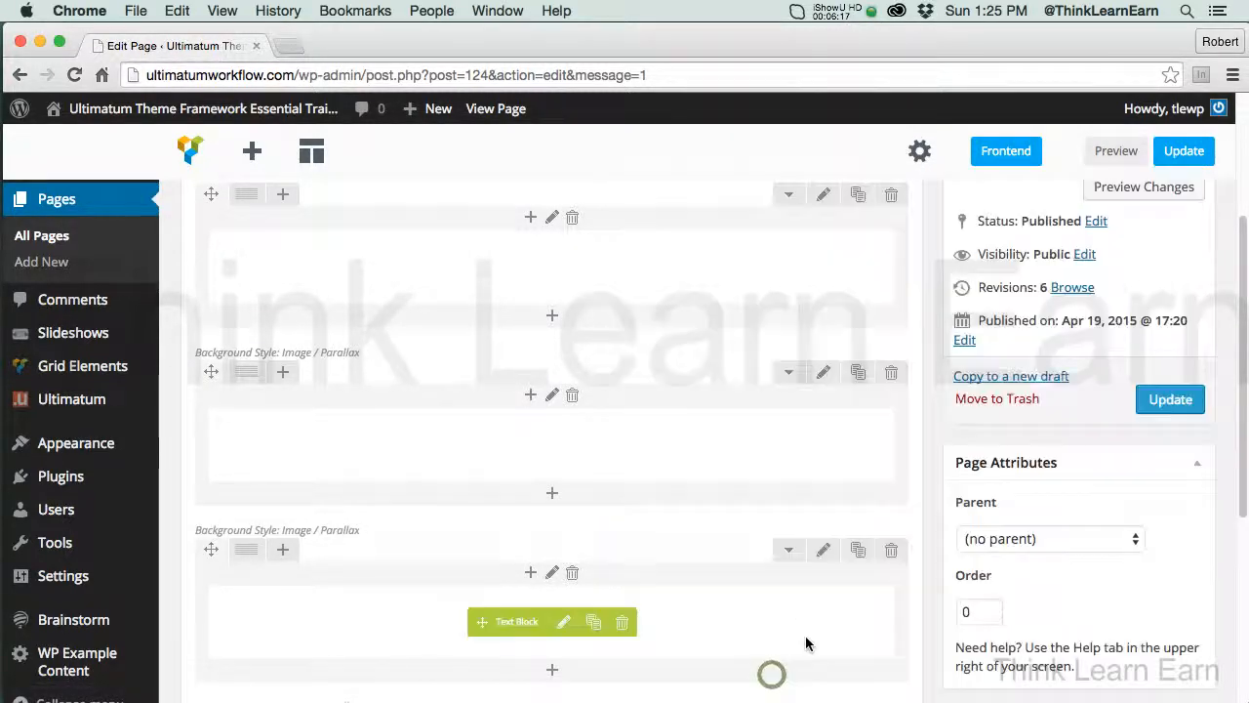
Replace the third row's parallax background with the bright sun over green grass image from the media library, saving the row and updating the page
{"action": "left_click", "coordinate": [825, 552]}
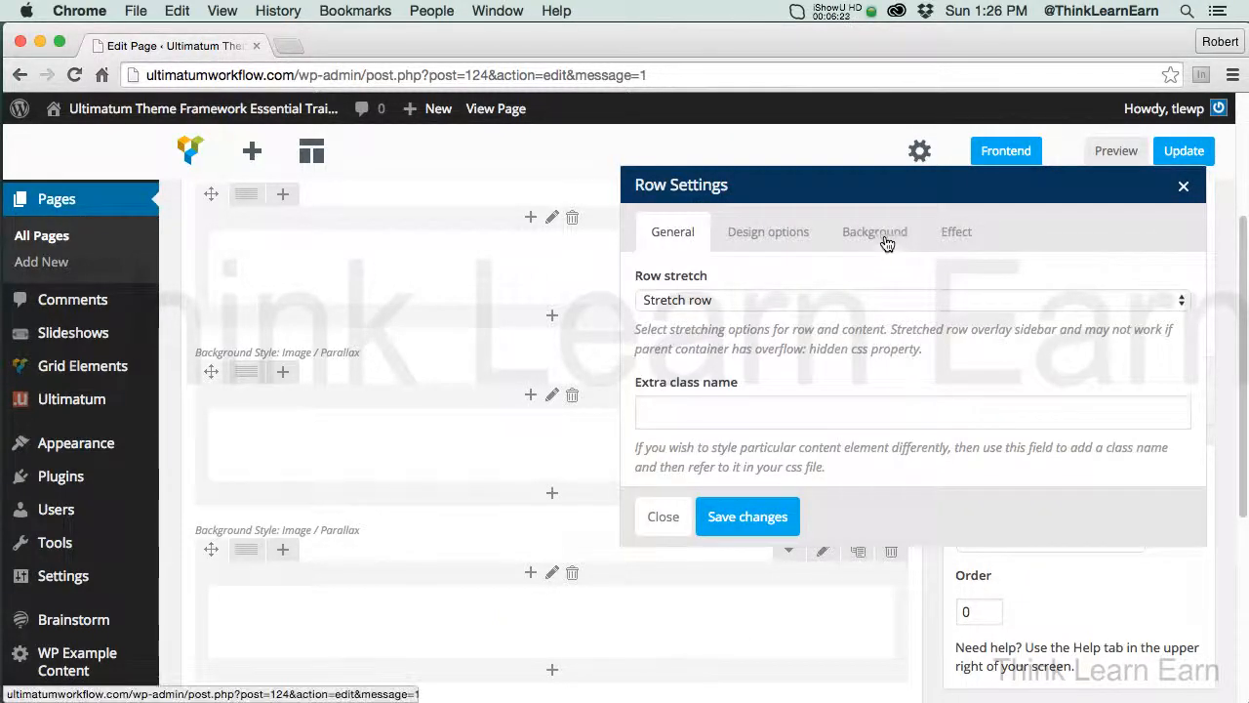
{"action": "left_click", "coordinate": [876, 234]}
{"action": "left_click", "coordinate": [707, 490]}
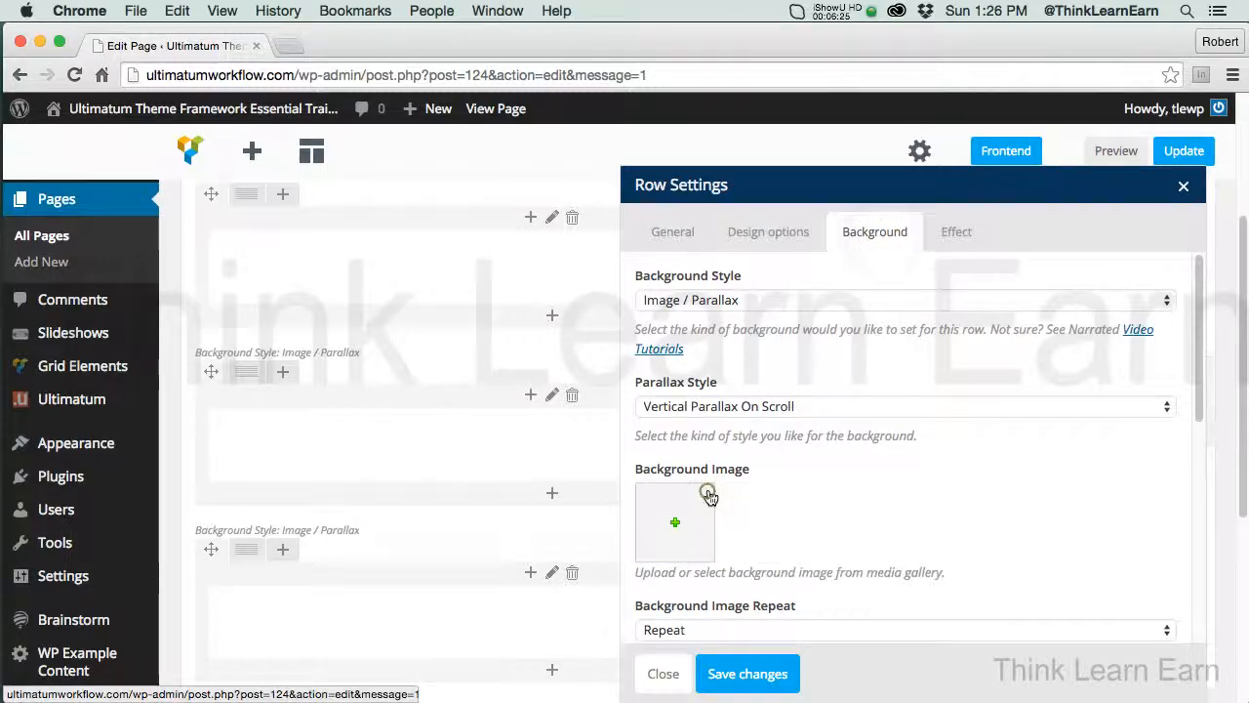
{"action": "left_click", "coordinate": [695, 499]}
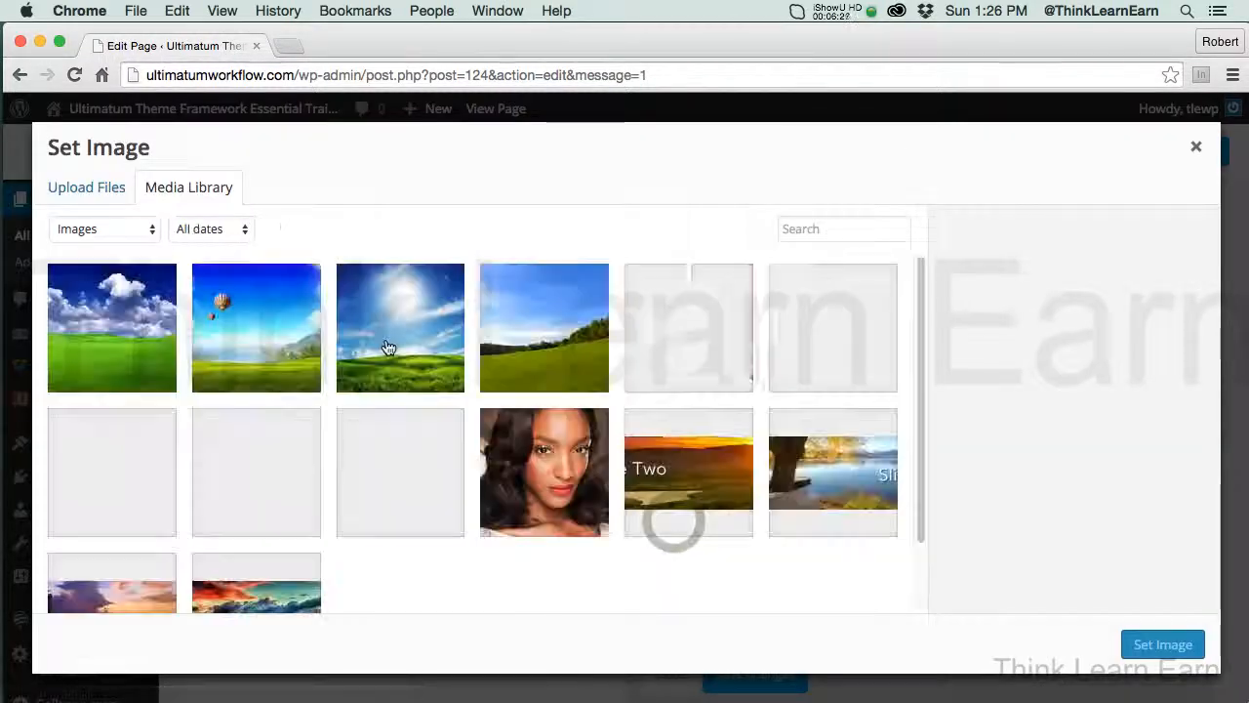
{"action": "left_click", "coordinate": [412, 330]}
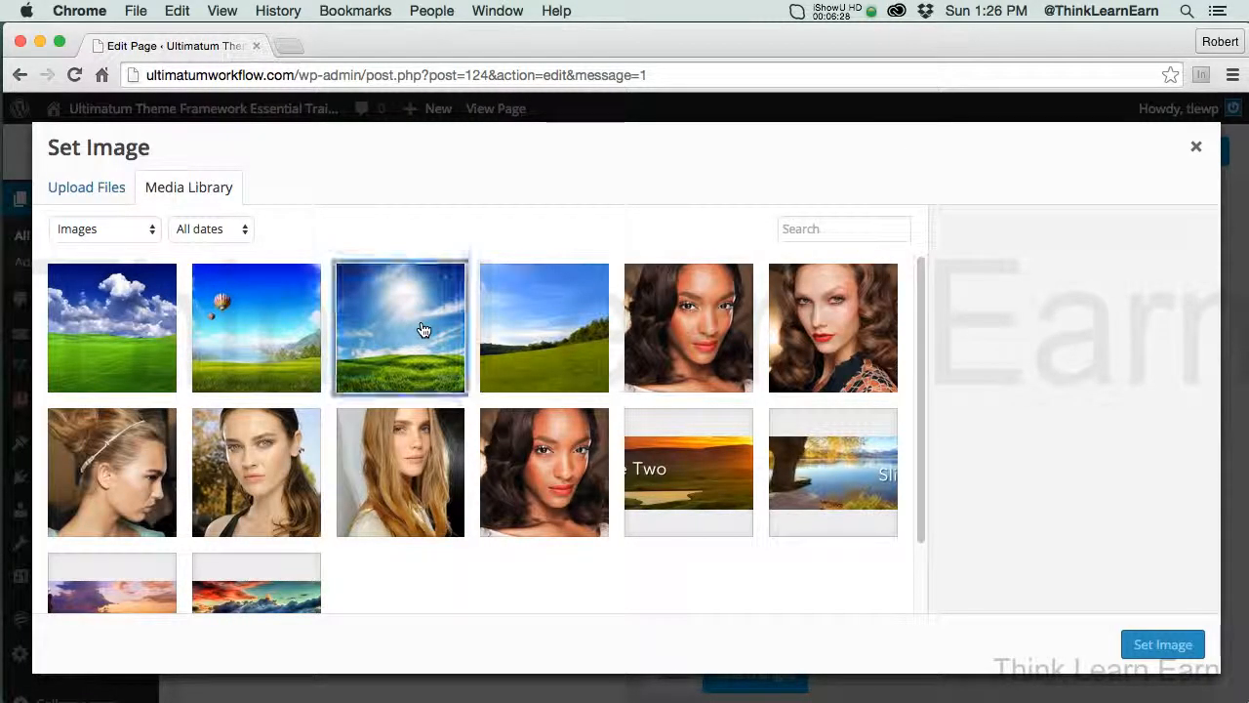
{"action": "left_click", "coordinate": [1166, 645]}
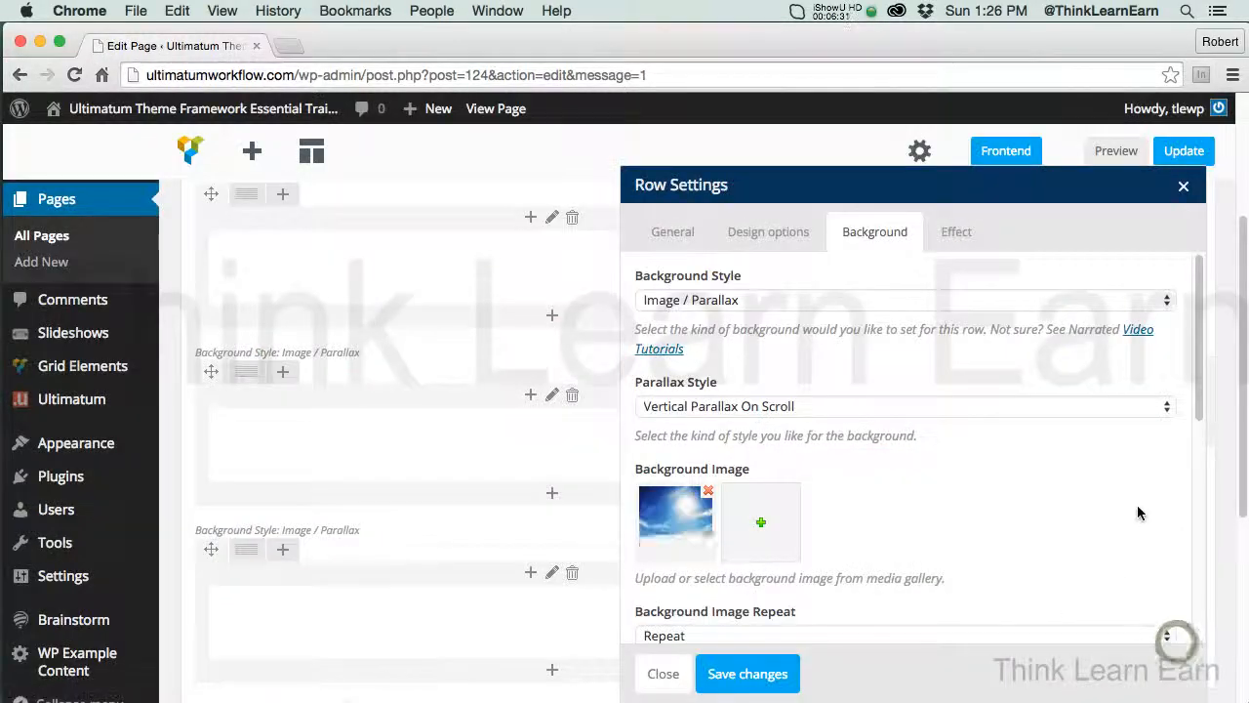
{"action": "left_click", "coordinate": [780, 674]}
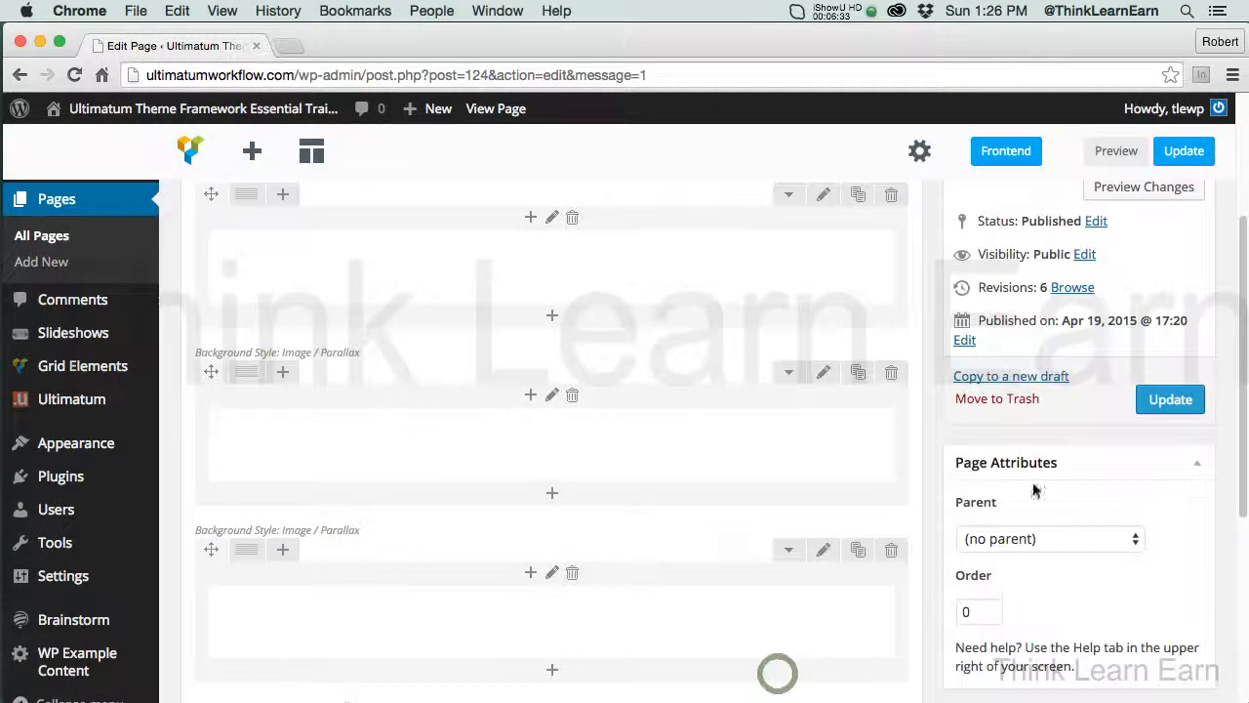
{"action": "scroll", "coordinate": [1239, 380], "scroll_direction": "down", "scroll_amount": 5}
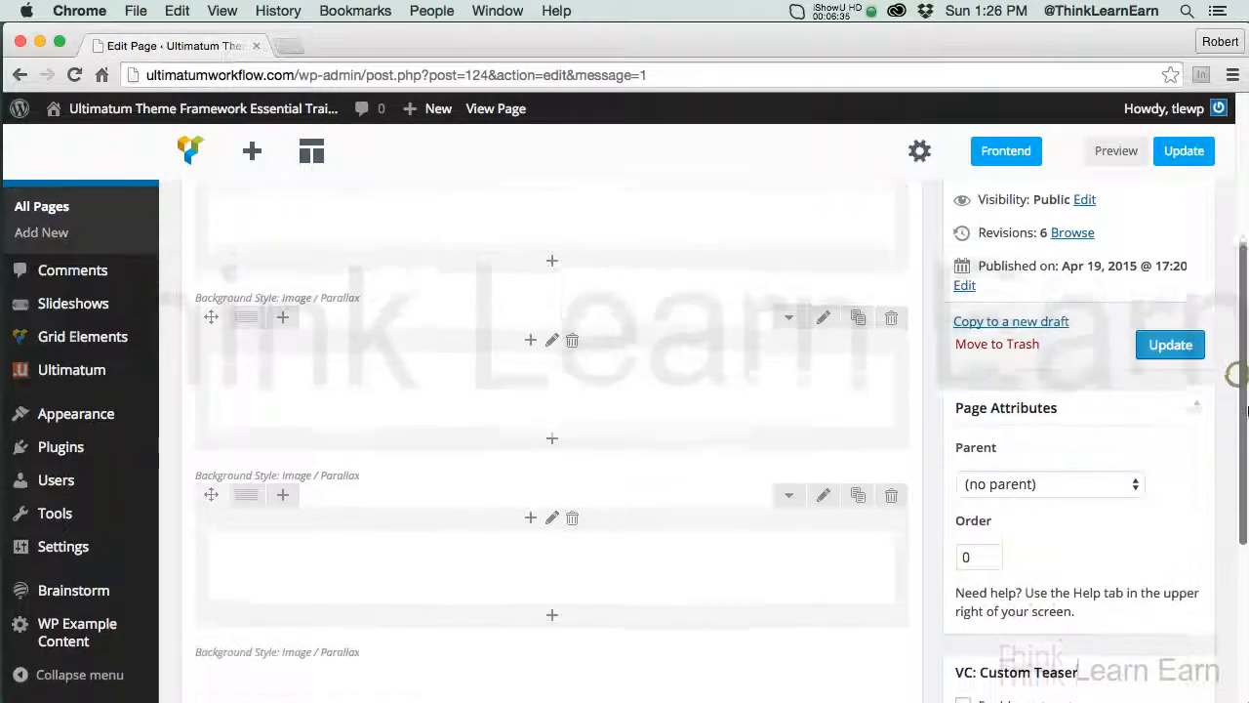
{"action": "scroll", "coordinate": [1208, 396], "scroll_direction": "up", "scroll_amount": 4}
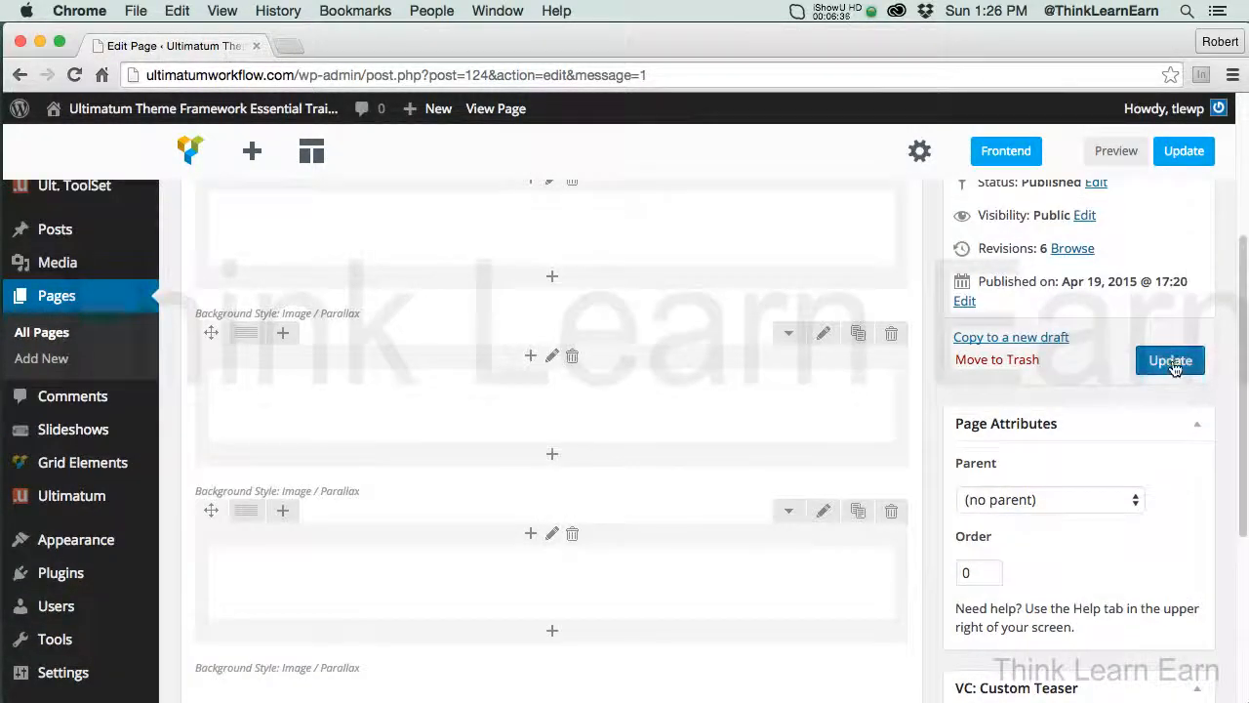
{"action": "left_click", "coordinate": [1170, 360]}
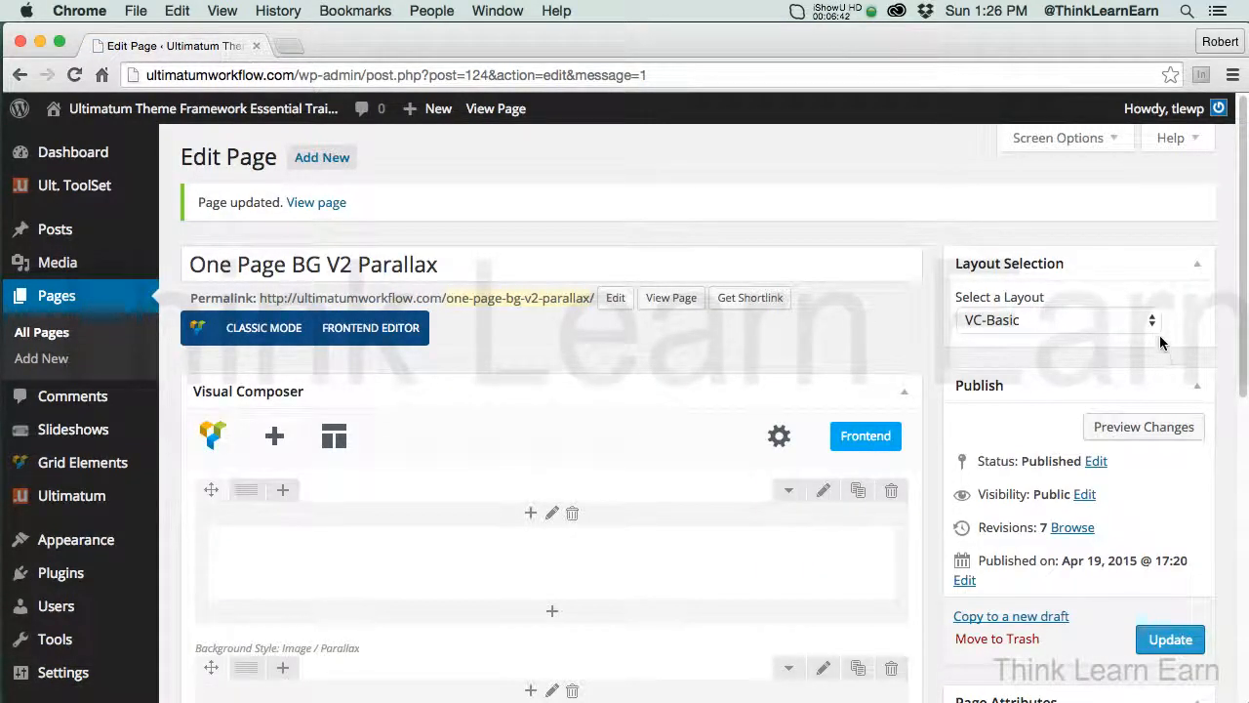
Preview the page and examine all three parallax rows, highlighting the THINK WORDPRESS heading to check its legibility
{"action": "left_click", "coordinate": [1142, 429]}
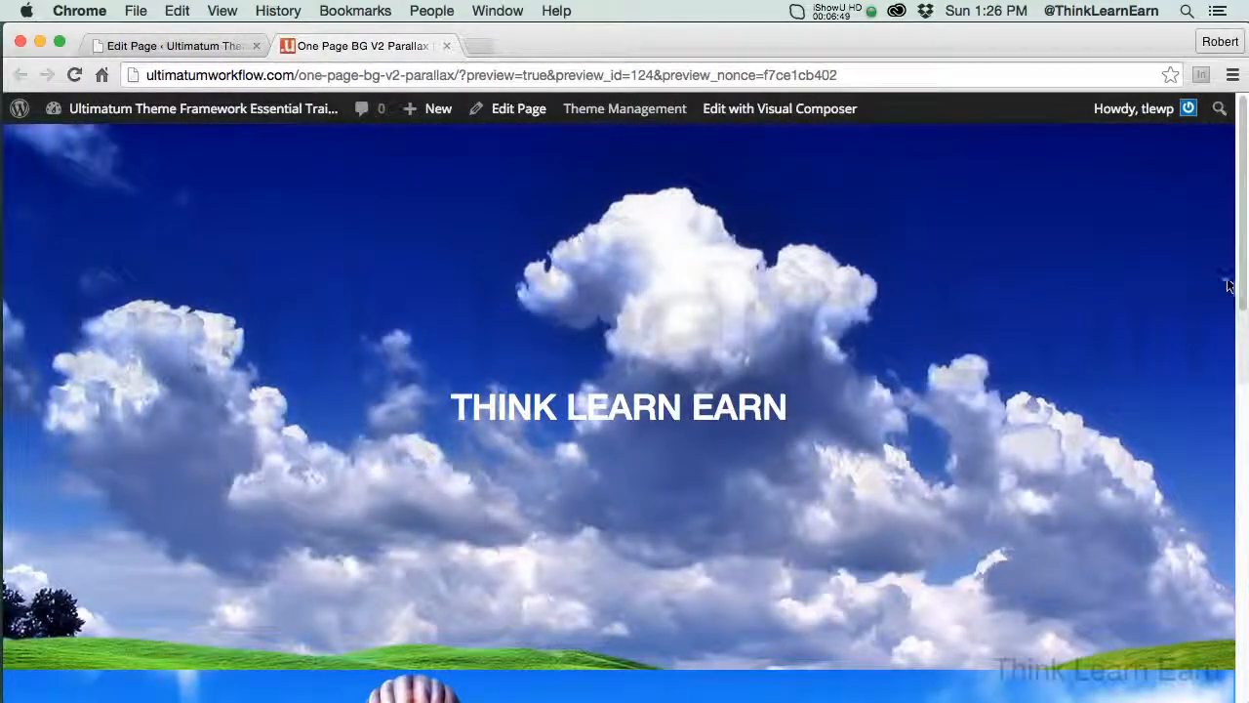
{"action": "left_click_drag", "start_coordinate": [1244, 279], "coordinate": [1245, 283]}
{"action": "scroll", "coordinate": [625, 410], "scroll_direction": "down", "scroll_amount": 5}
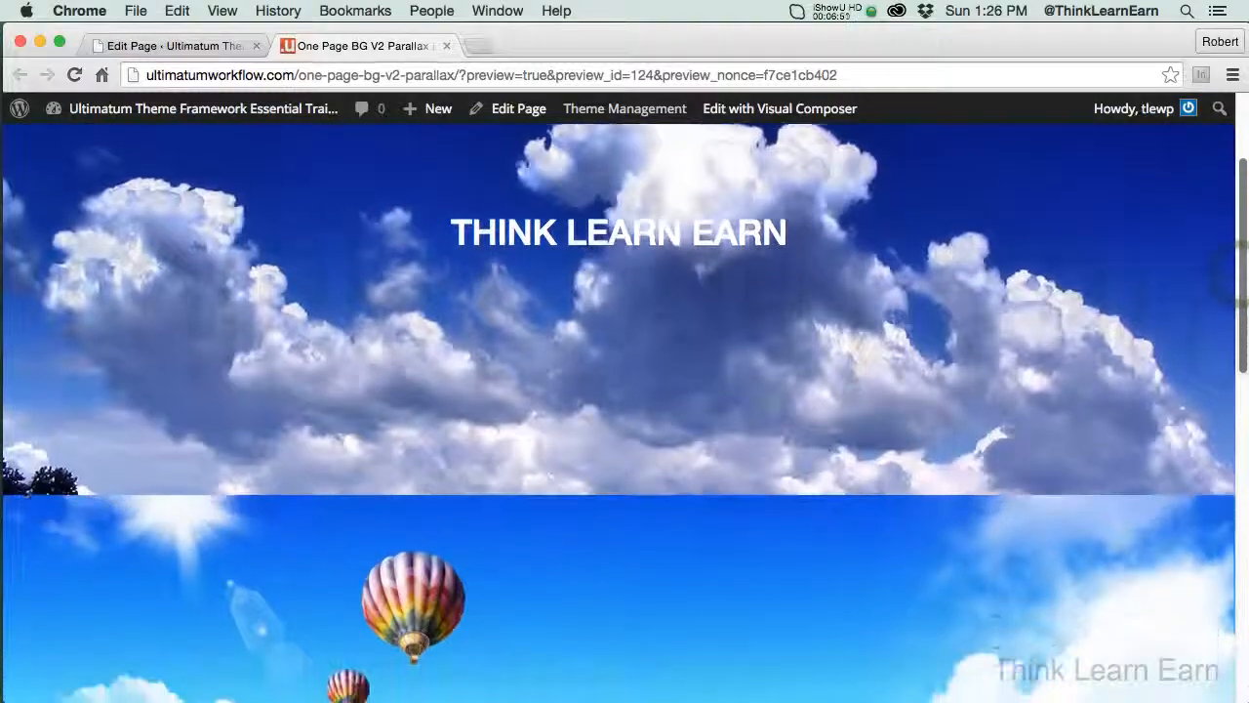
{"action": "scroll", "coordinate": [625, 410], "scroll_direction": "down", "scroll_amount": 10}
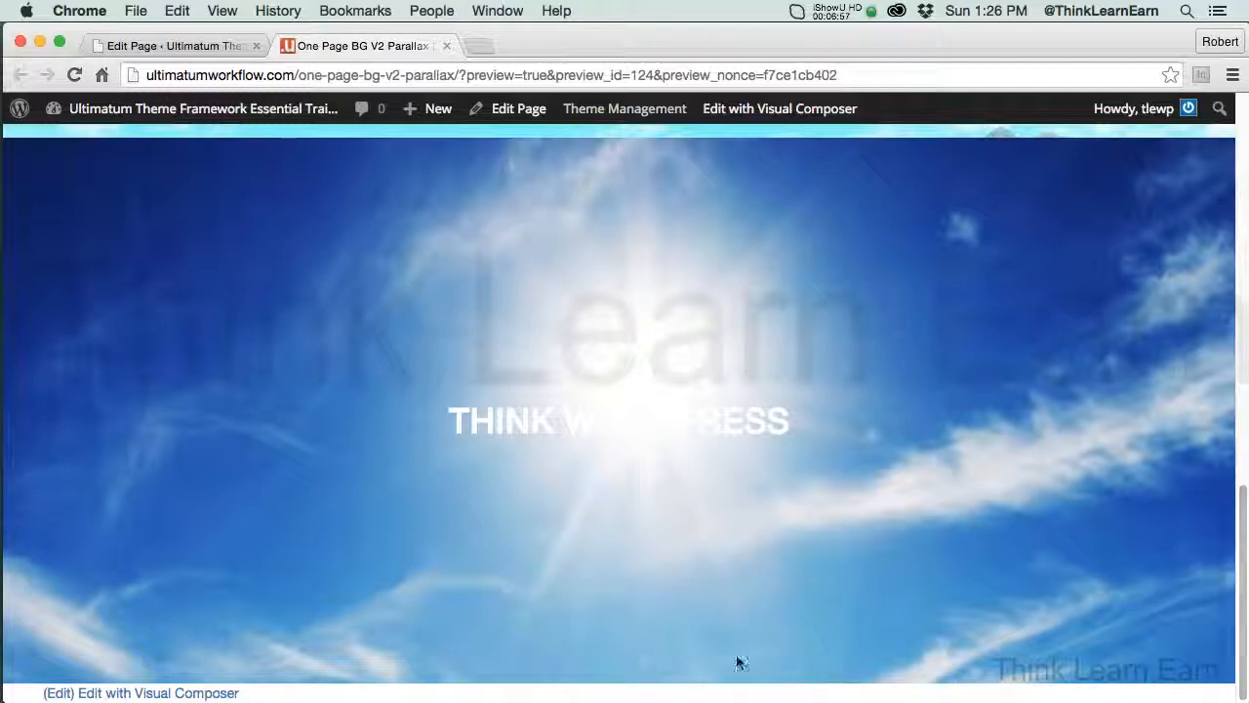
{"action": "left_click_drag", "start_coordinate": [451, 419], "coordinate": [806, 427]}
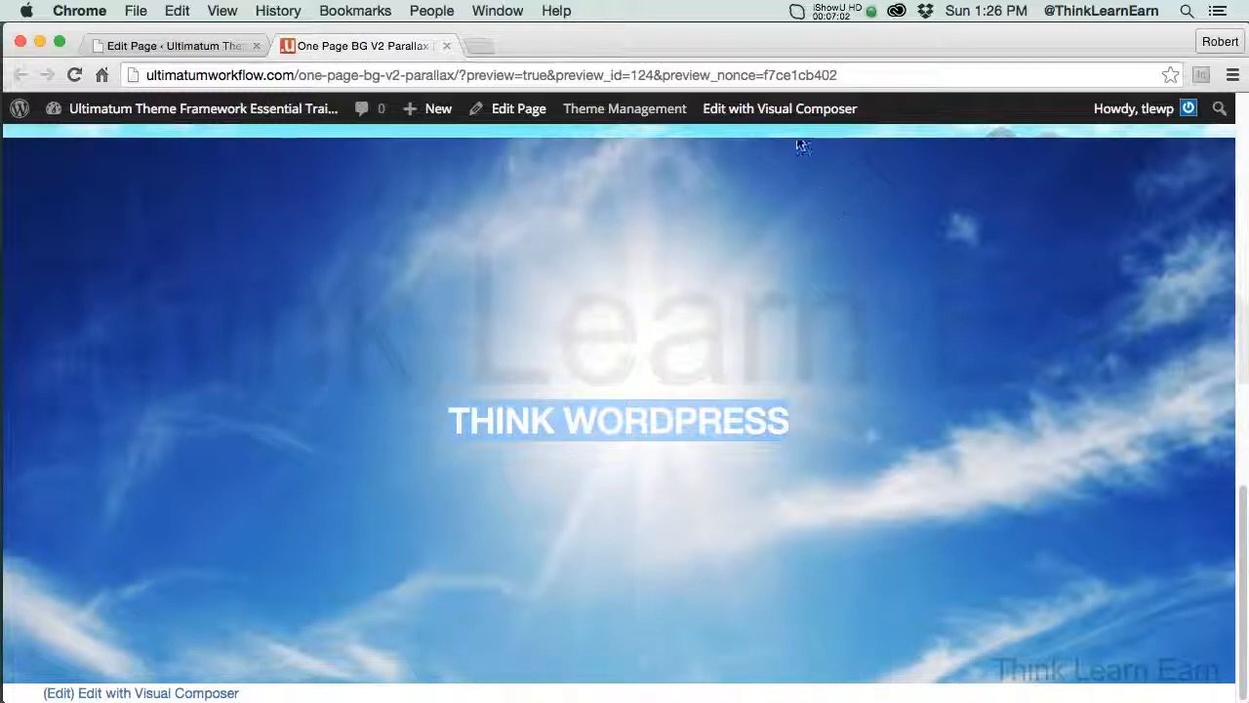
Open the page in the Visual Composer frontend editor, look through its rows, and switch to the backend editor
{"action": "left_click", "coordinate": [785, 109]}
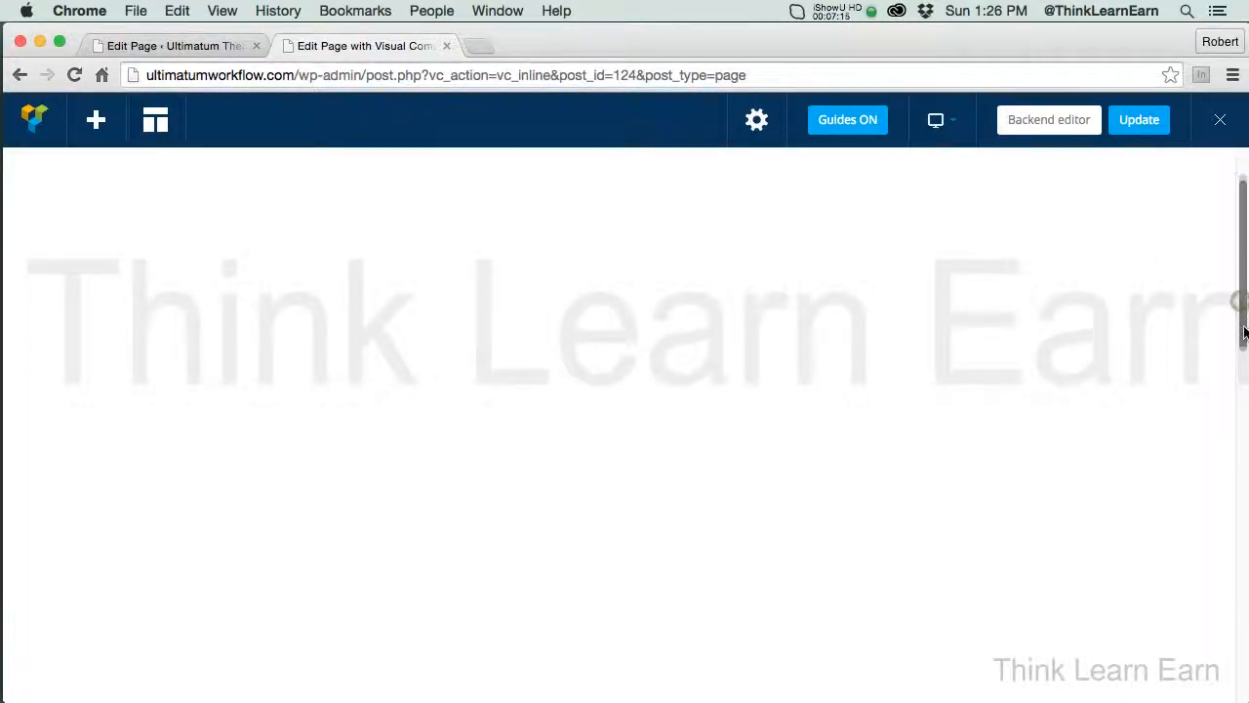
{"action": "left_click_drag", "start_coordinate": [1244, 332], "coordinate": [1247, 508]}
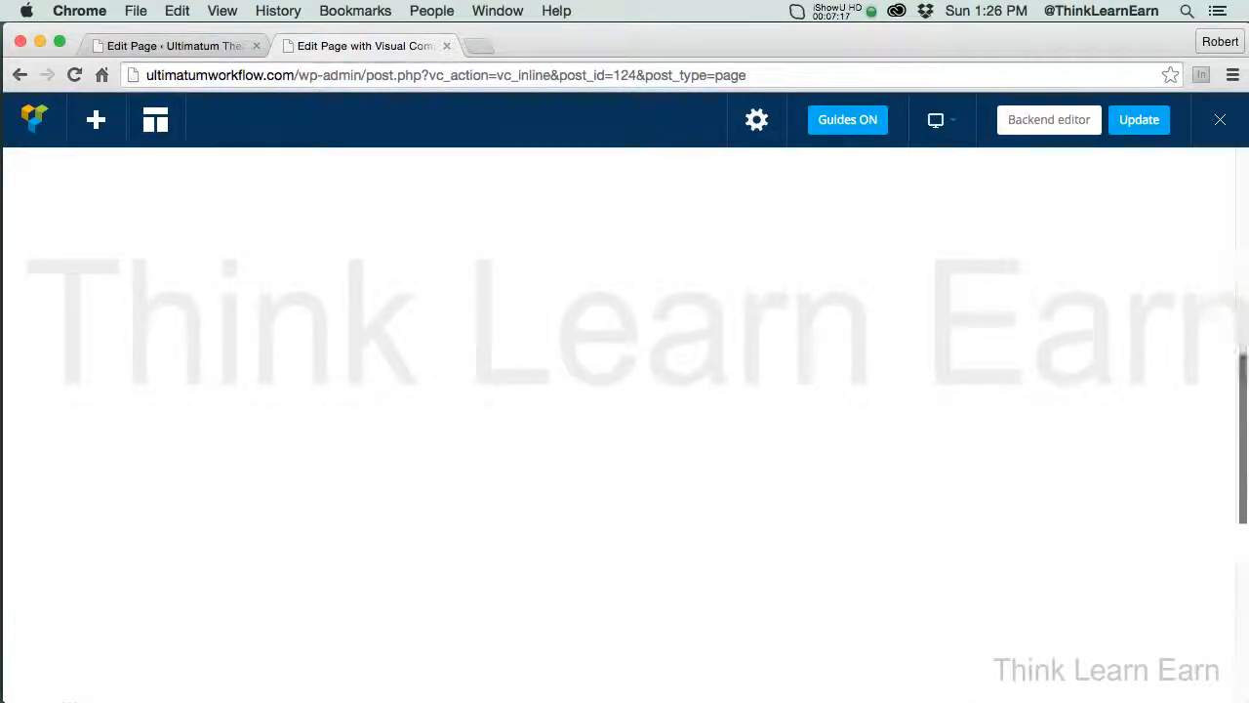
{"action": "left_click_drag", "start_coordinate": [1247, 448], "coordinate": [1245, 244]}
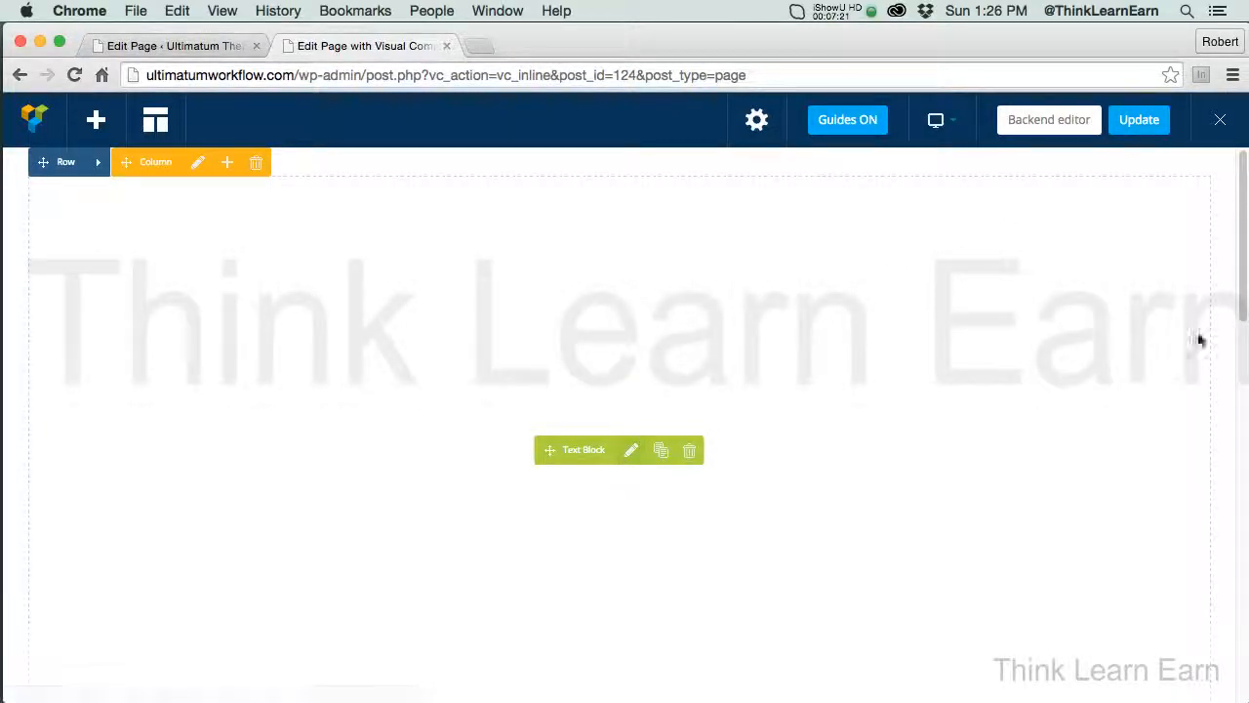
{"action": "left_click_drag", "start_coordinate": [1243, 324], "coordinate": [1243, 181]}
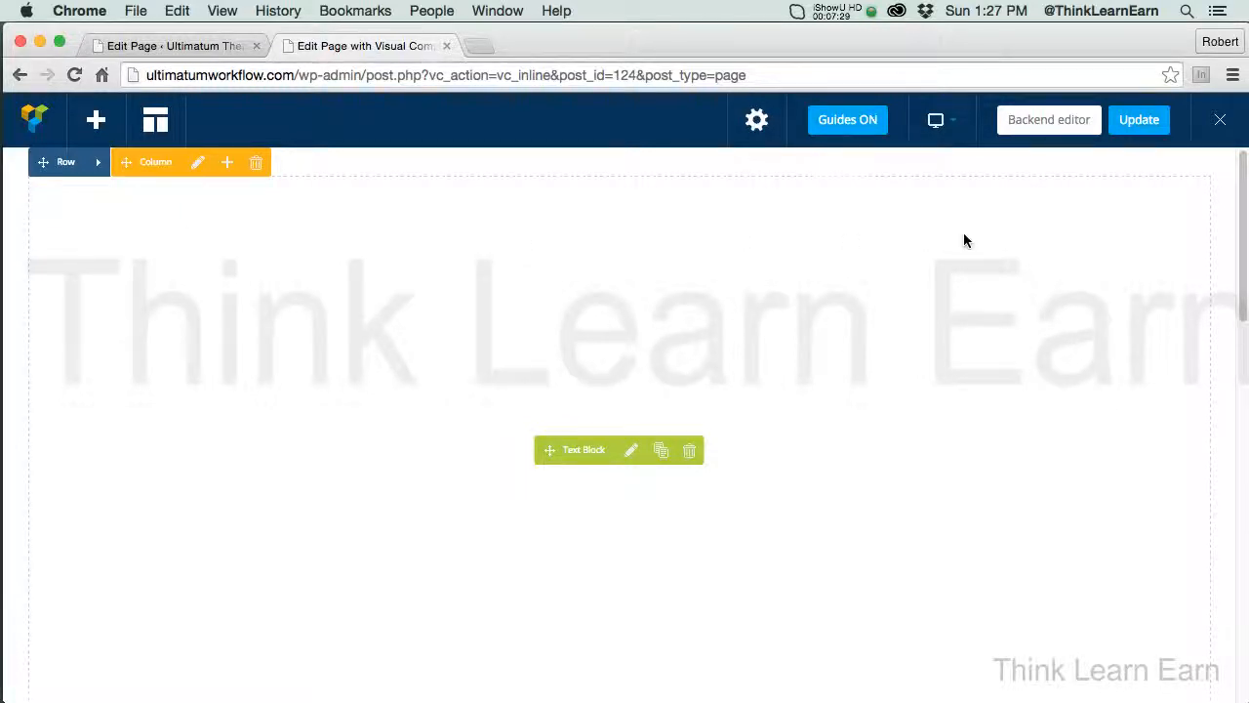
{"action": "left_click", "coordinate": [1042, 127]}
{"action": "left_click", "coordinate": [1040, 128]}
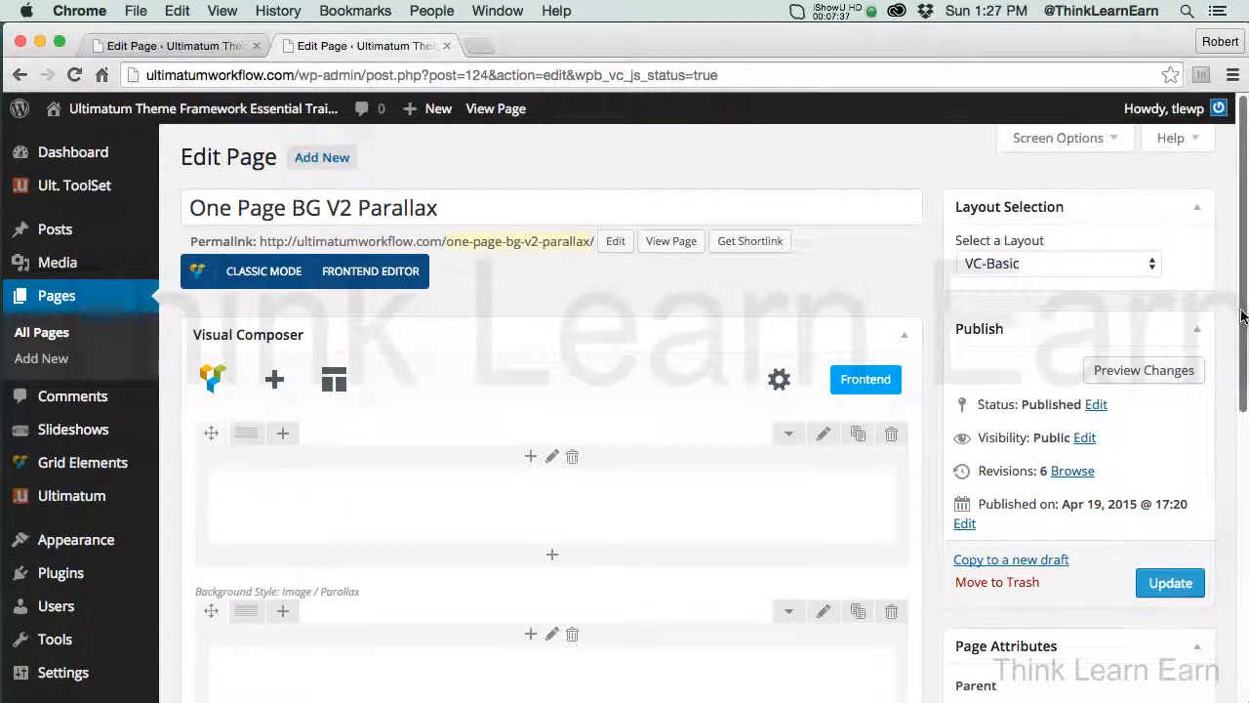
Recolour the third row's THINK WORDPRESS heading yellow, save the text block, and update the page
{"action": "scroll", "coordinate": [1242, 314], "scroll_direction": "down", "scroll_amount": 5}
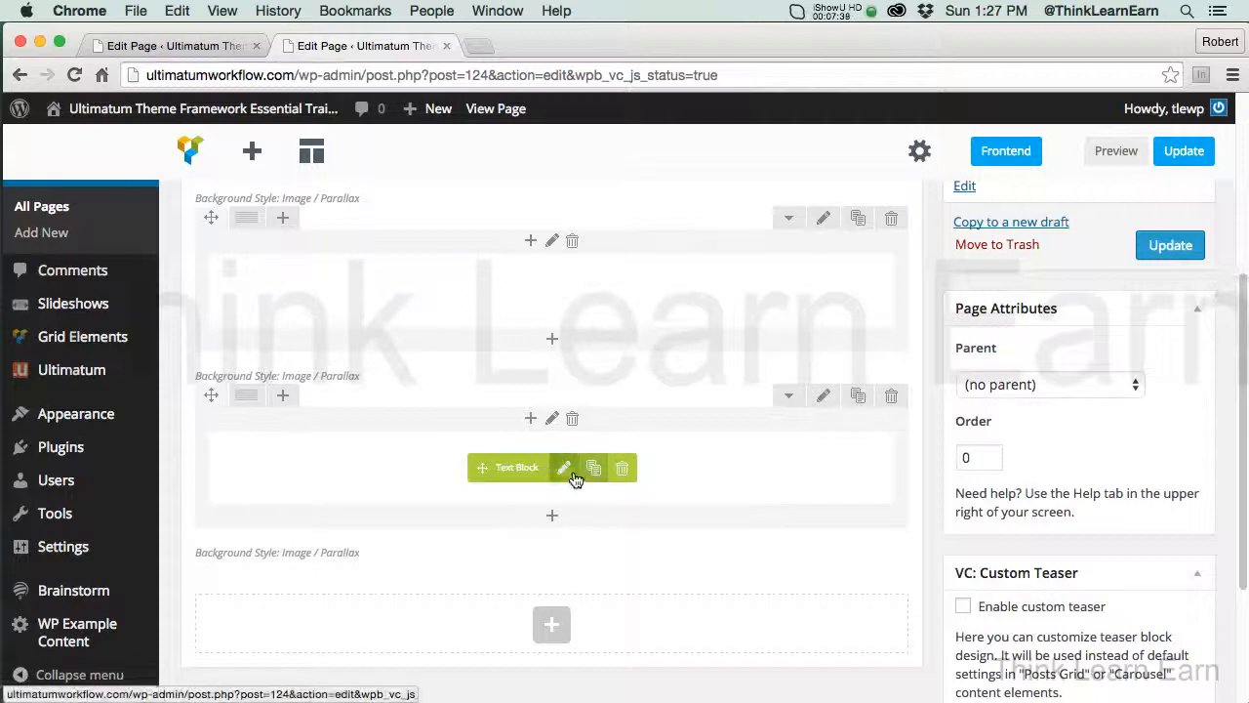
{"action": "left_click", "coordinate": [565, 470]}
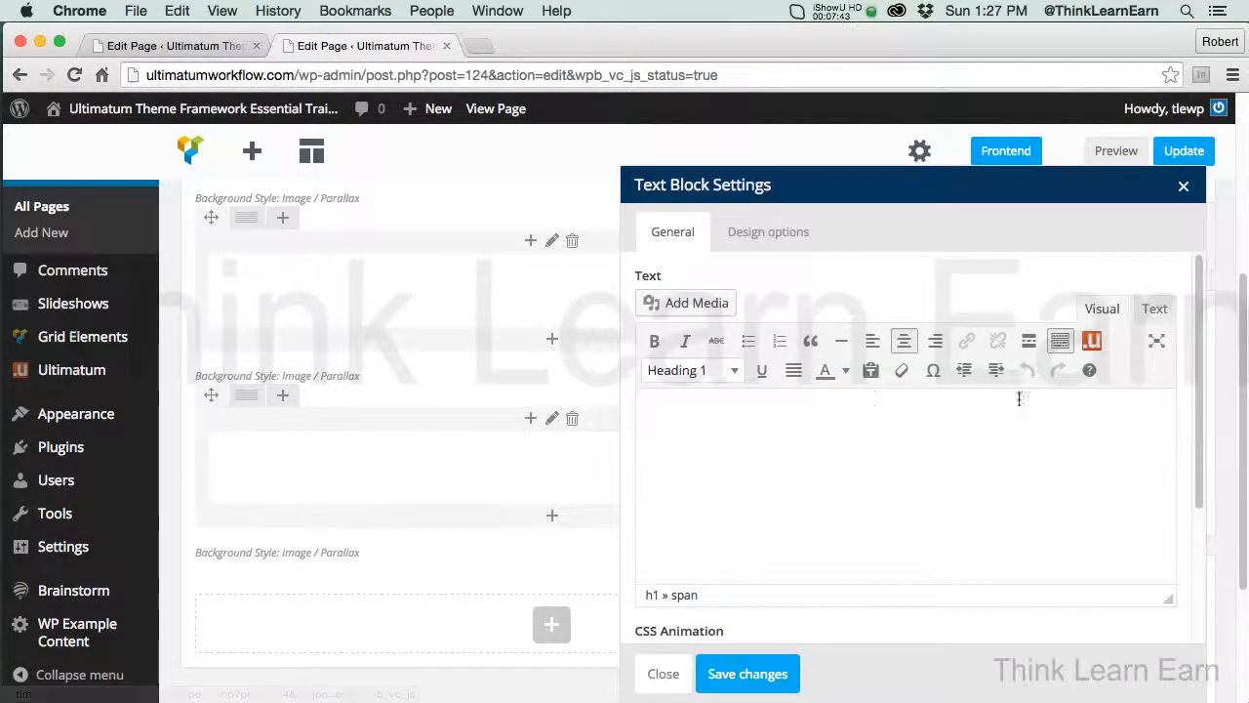
{"action": "triple_click", "coordinate": [766, 445]}
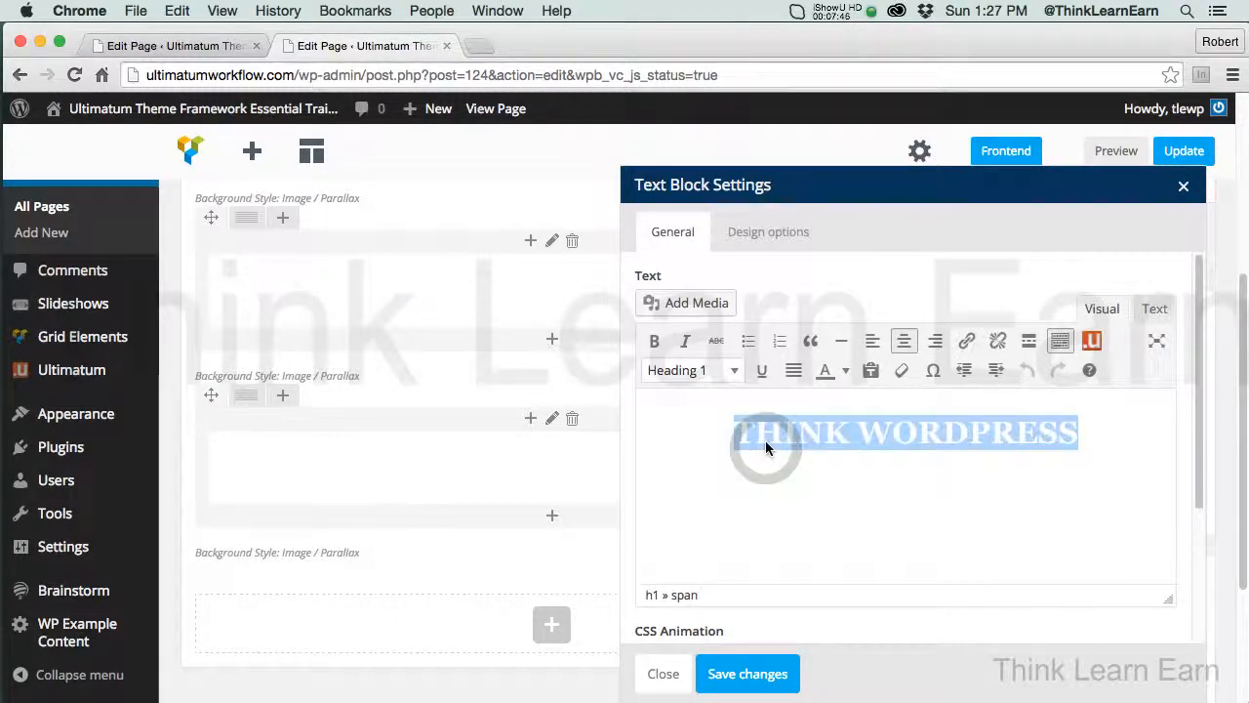
{"action": "left_click", "coordinate": [847, 372]}
{"action": "left_click", "coordinate": [863, 456]}
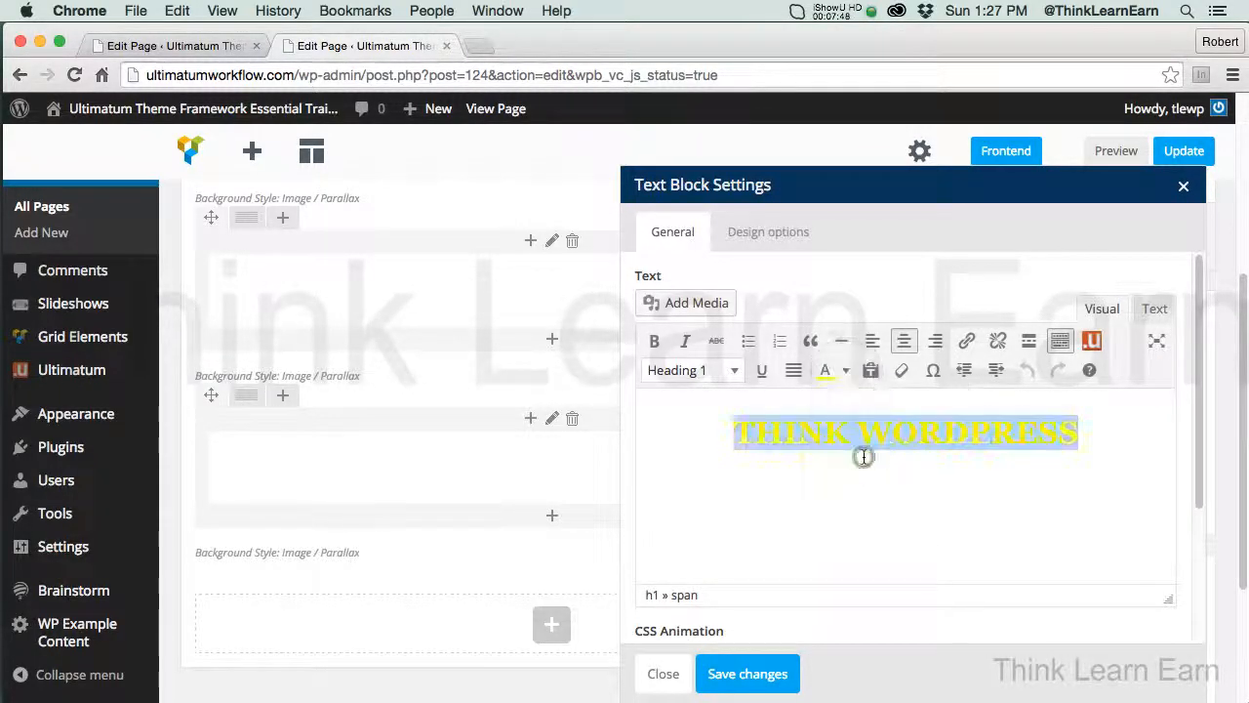
{"action": "left_click", "coordinate": [922, 456]}
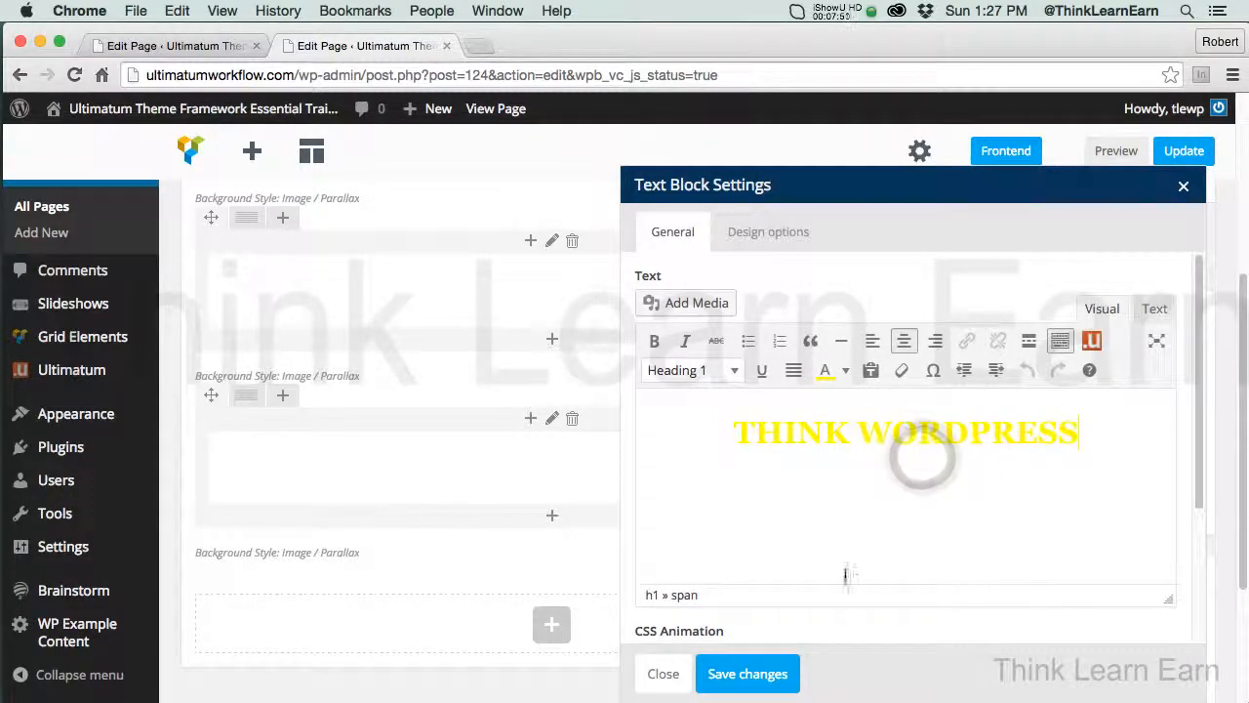
{"action": "left_click", "coordinate": [747, 673]}
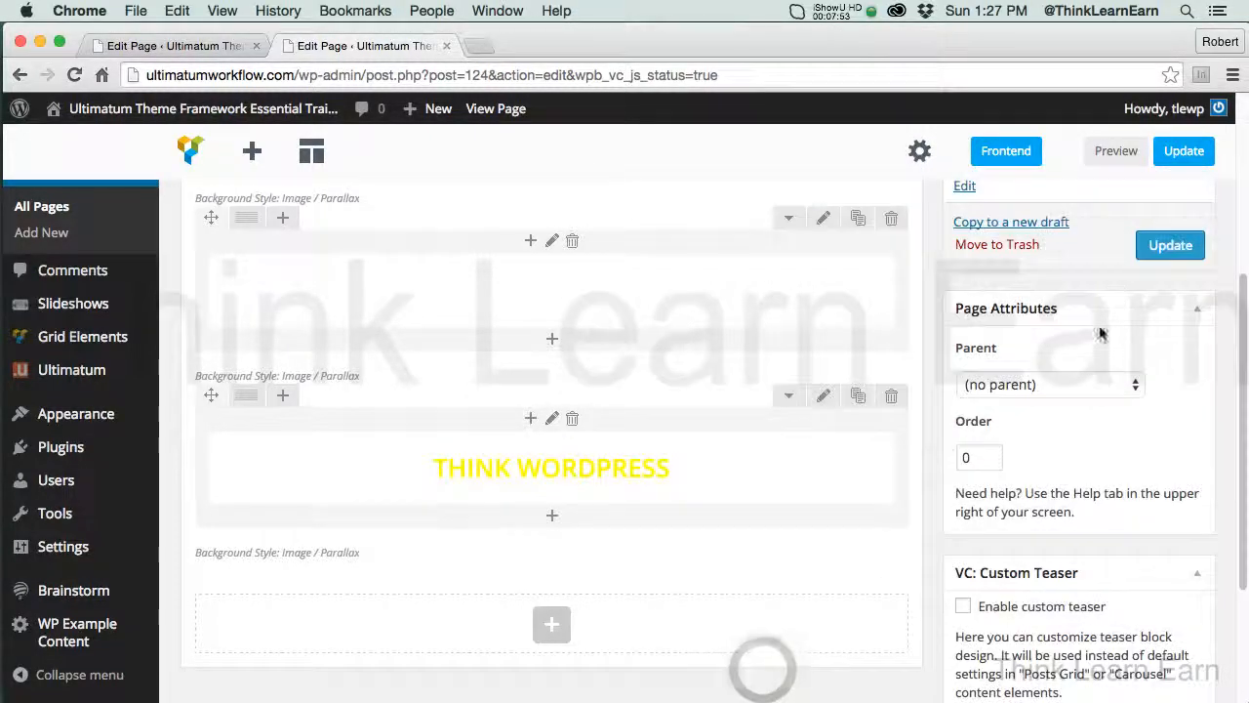
{"action": "left_click", "coordinate": [1174, 246]}
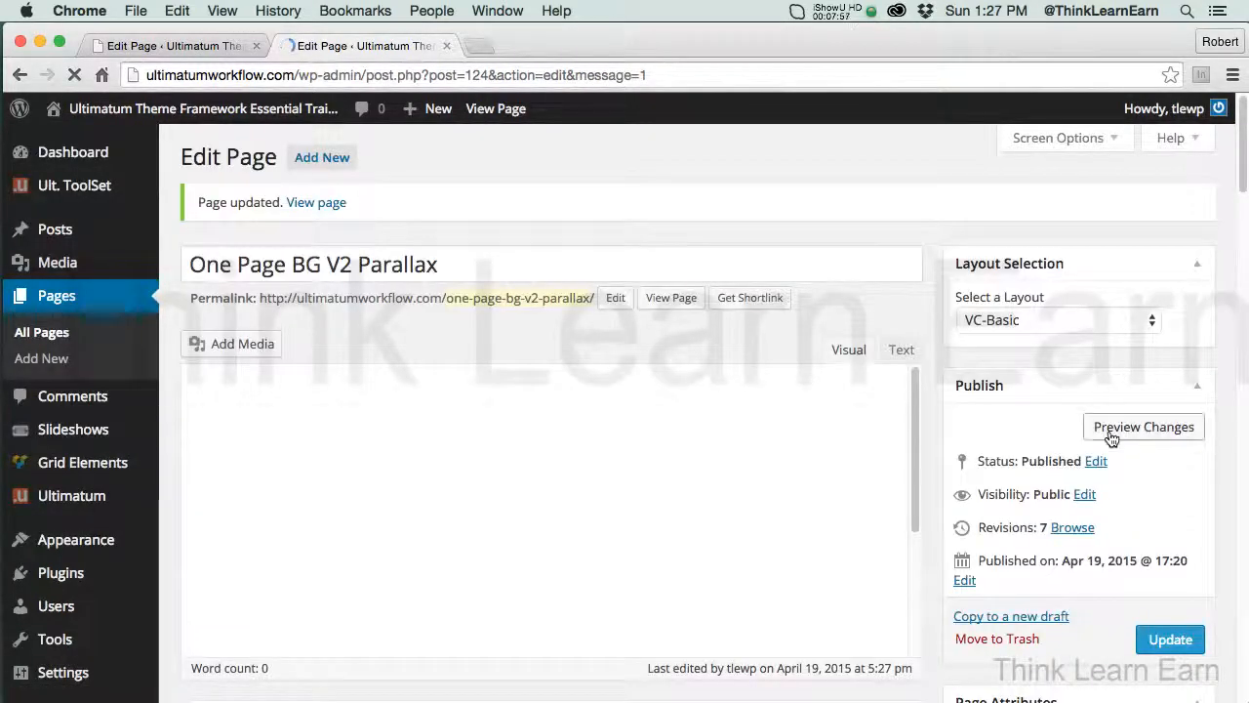
Preview the updated page and examine the heading colours and backgrounds of the three parallax rows
{"action": "left_click", "coordinate": [1111, 435]}
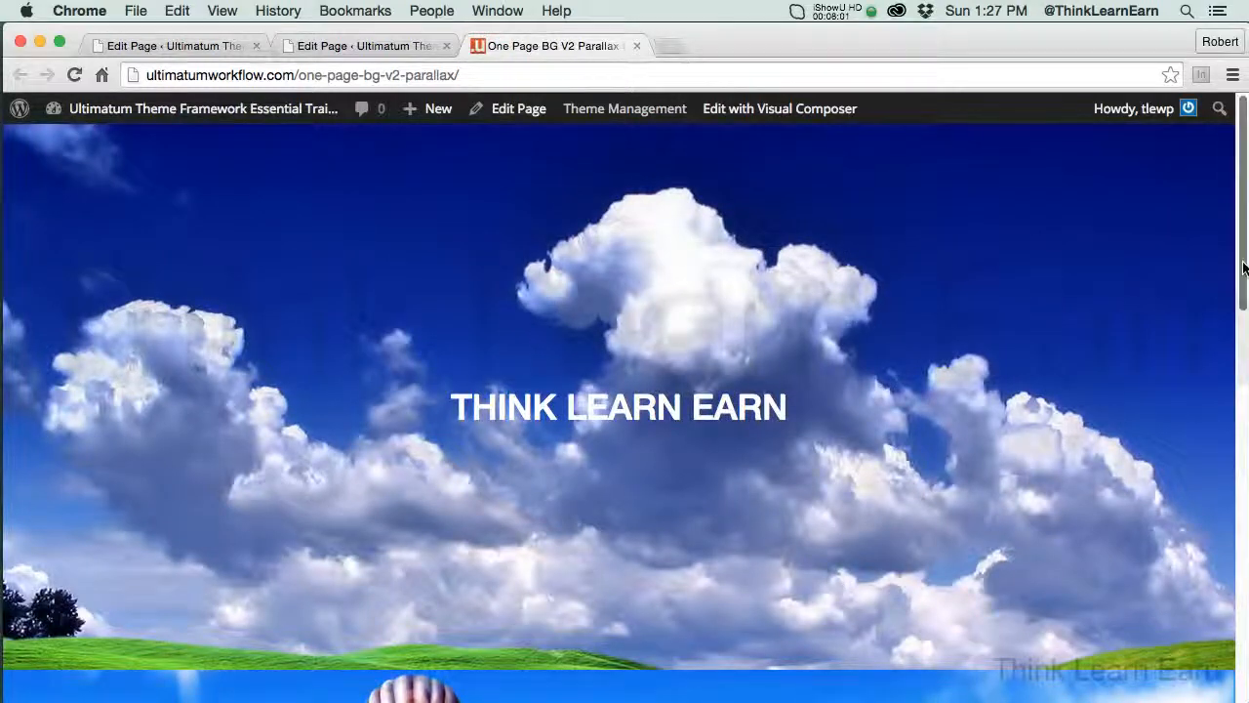
{"action": "scroll", "coordinate": [1244, 269], "scroll_direction": "down", "scroll_amount": 10}
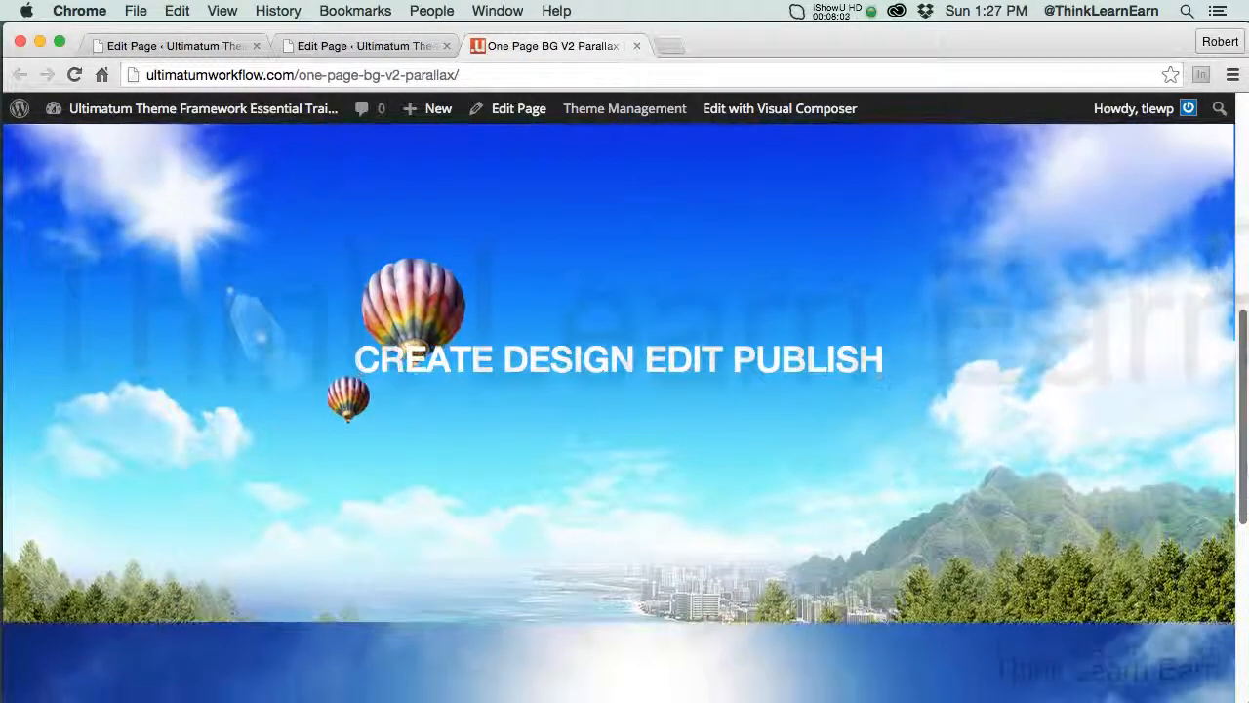
{"action": "scroll", "coordinate": [624, 410], "scroll_direction": "down", "scroll_amount": 10}
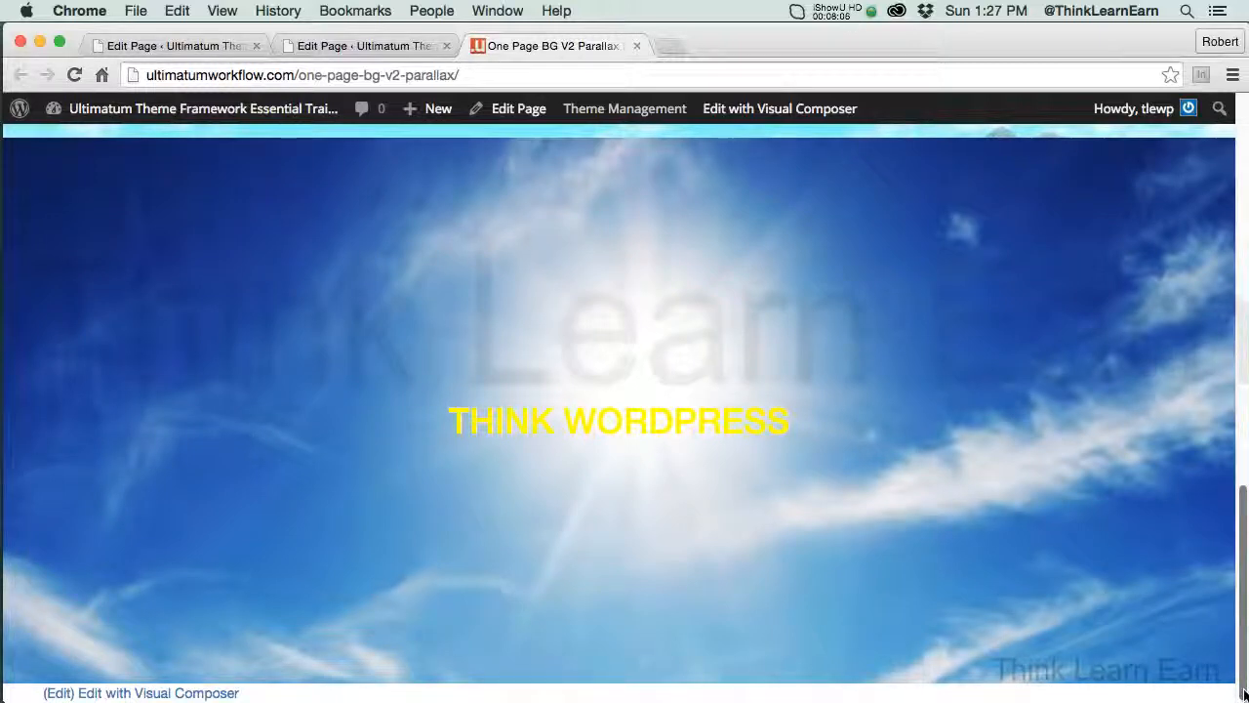
{"action": "scroll", "coordinate": [1244, 673], "scroll_direction": "up", "scroll_amount": 10}
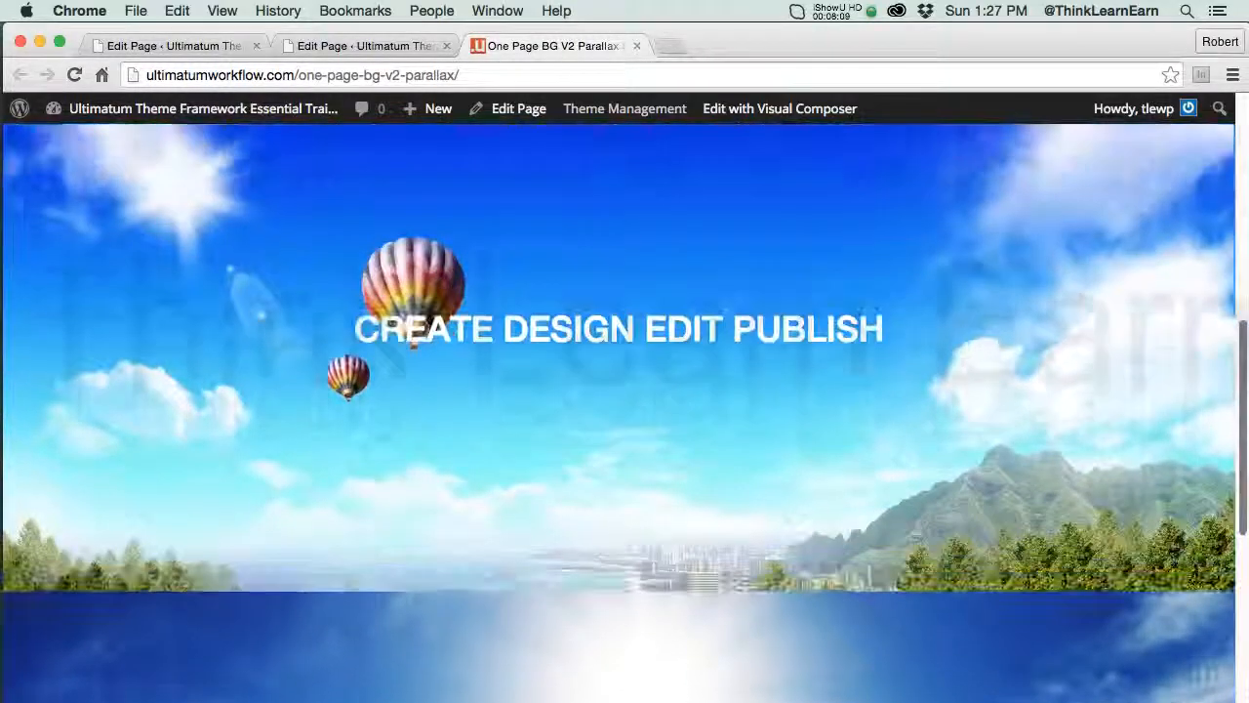
Examine the second and third rows in the preview, highlighting the yellow THINK WORDPRESS text to check its legibility
{"action": "scroll", "coordinate": [1244, 673], "scroll_direction": "down", "scroll_amount": 10}
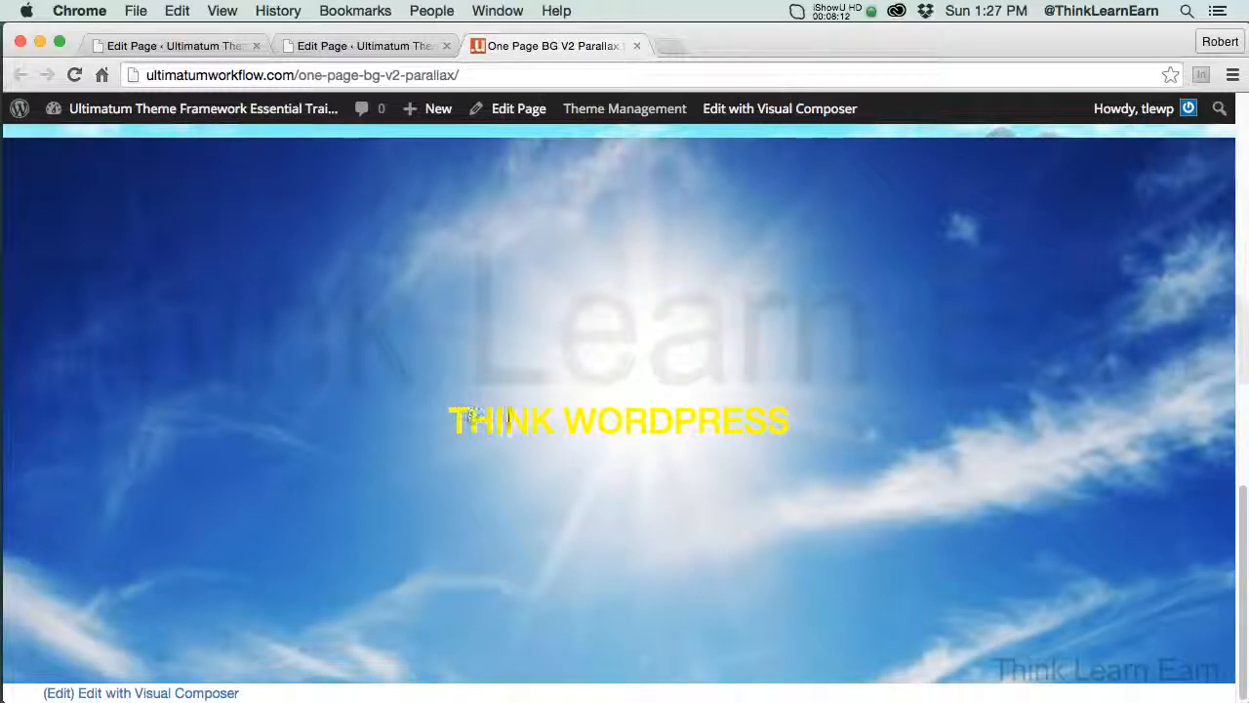
{"action": "left_click_drag", "start_coordinate": [509, 417], "coordinate": [770, 420]}
{"action": "left_click", "coordinate": [755, 457]}
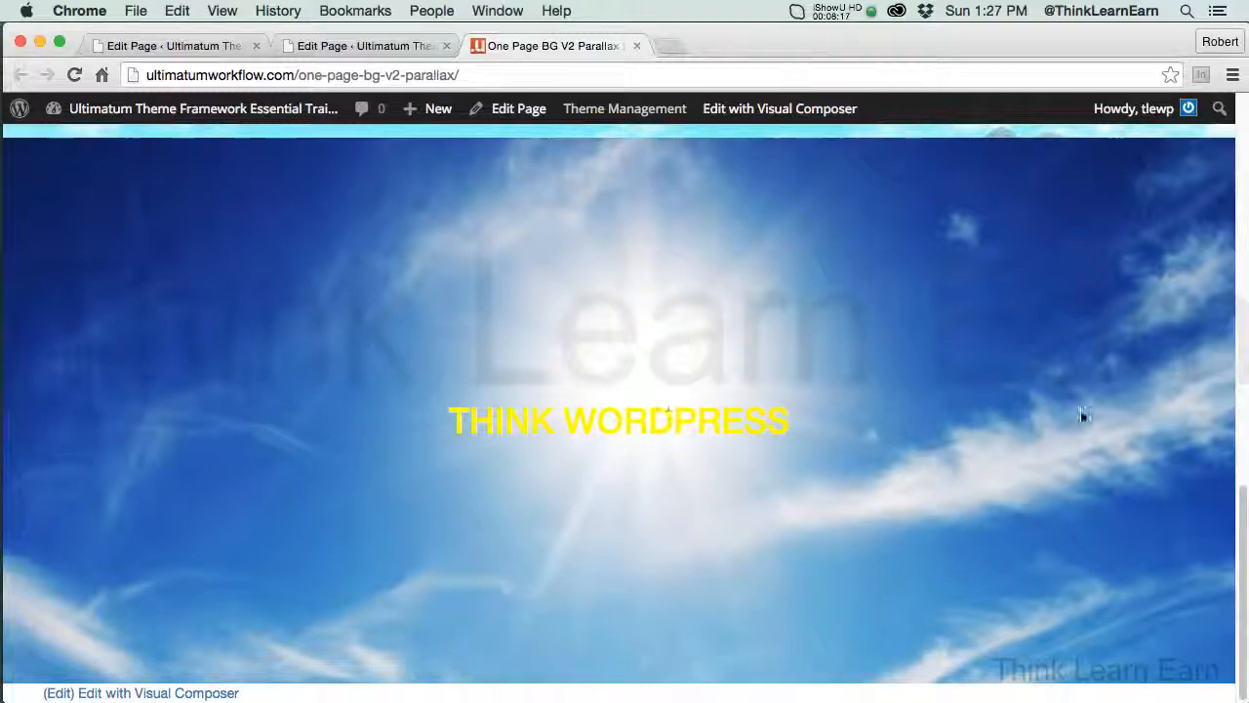
{"action": "scroll", "coordinate": [1246, 496], "scroll_direction": "up", "scroll_amount": 10}
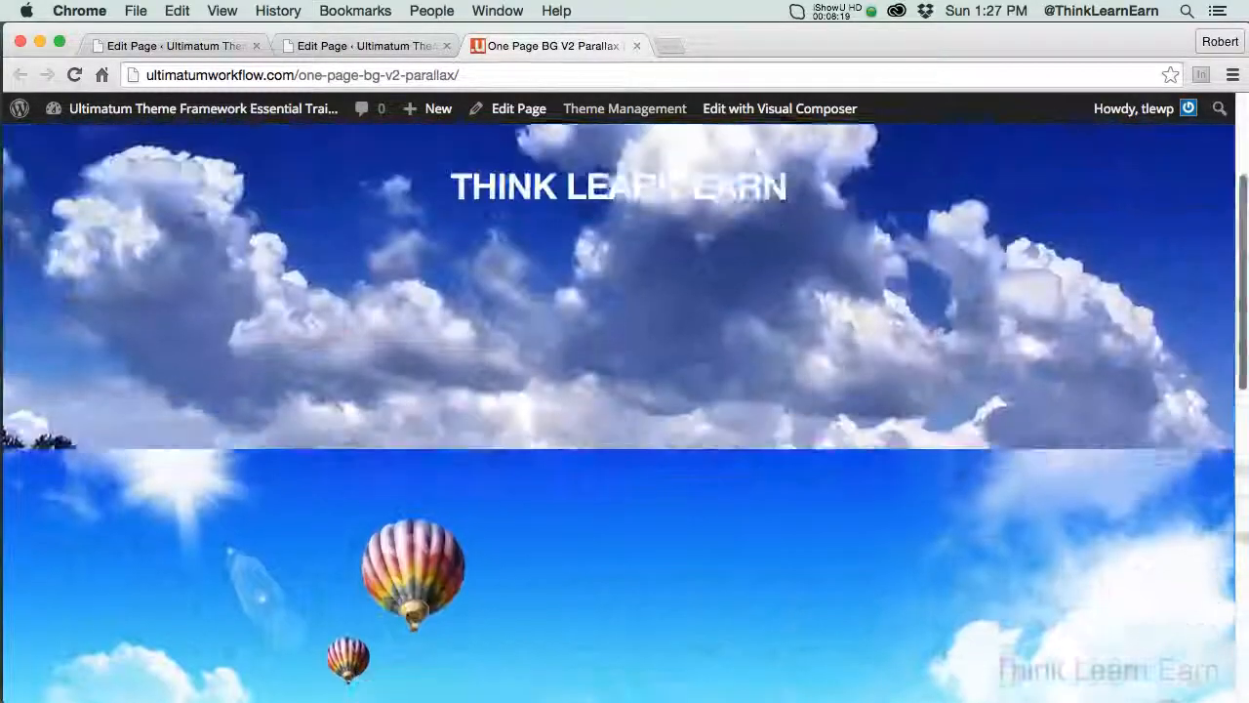
{"action": "left_click_drag", "start_coordinate": [1245, 198], "coordinate": [1245, 49]}
Close the page preview and the extra copy of the page editor, keeping one editor open
{"action": "left_click", "coordinate": [637, 46]}
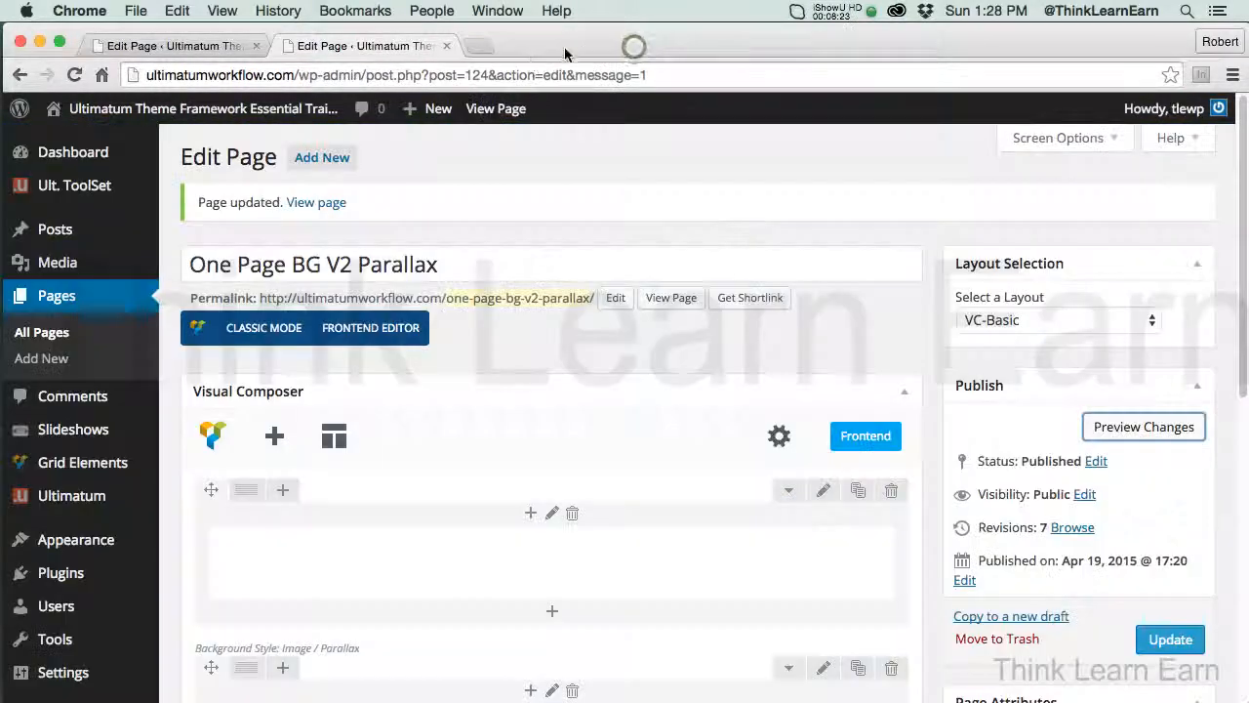
{"action": "left_click", "coordinate": [183, 51]}
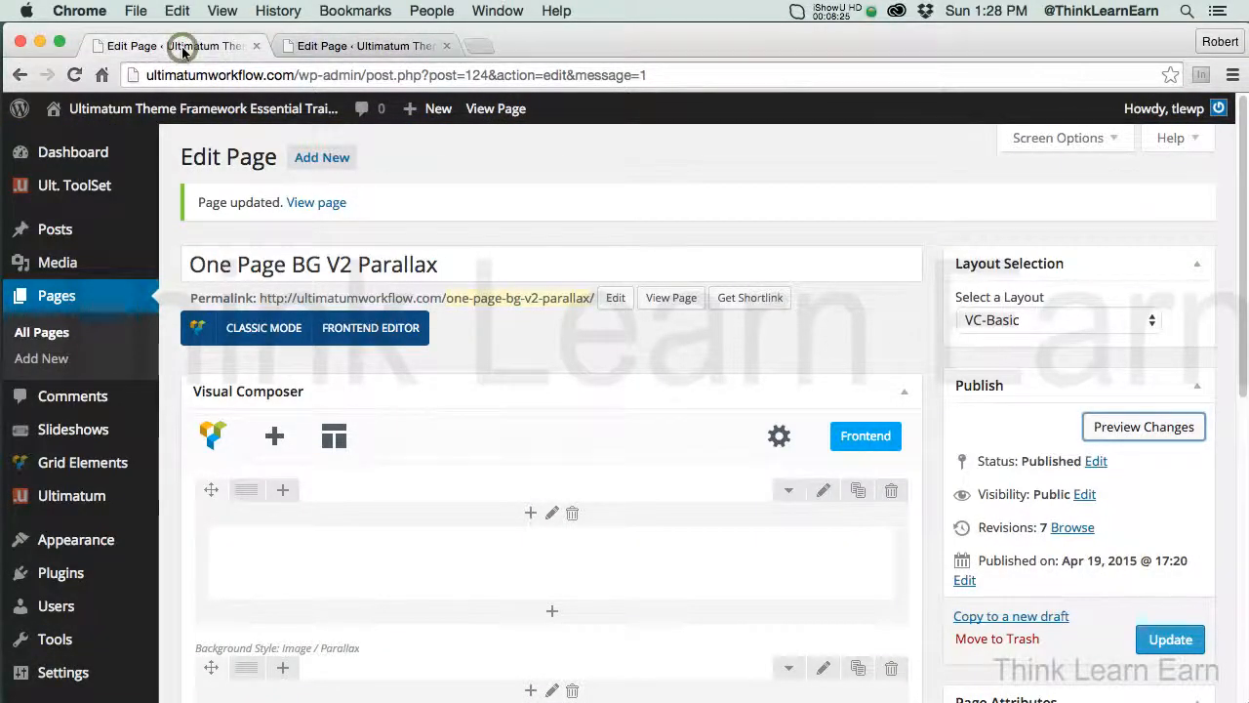
{"action": "left_click", "coordinate": [255, 46]}
Duplicate the THINK WORDPRESS row and replace the copy's heading text with DASHBOARD VIDEO TRAINING
{"action": "left_click_drag", "start_coordinate": [1237, 109], "coordinate": [1235, 330]}
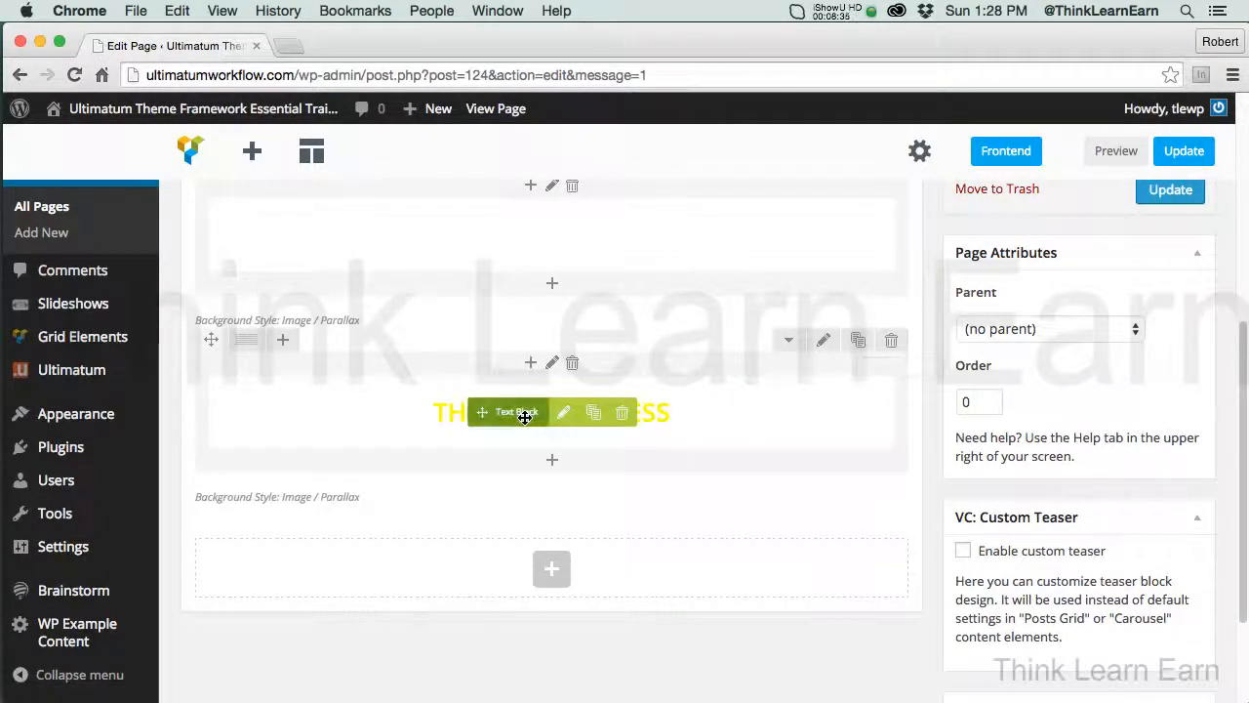
{"action": "left_click", "coordinate": [859, 342]}
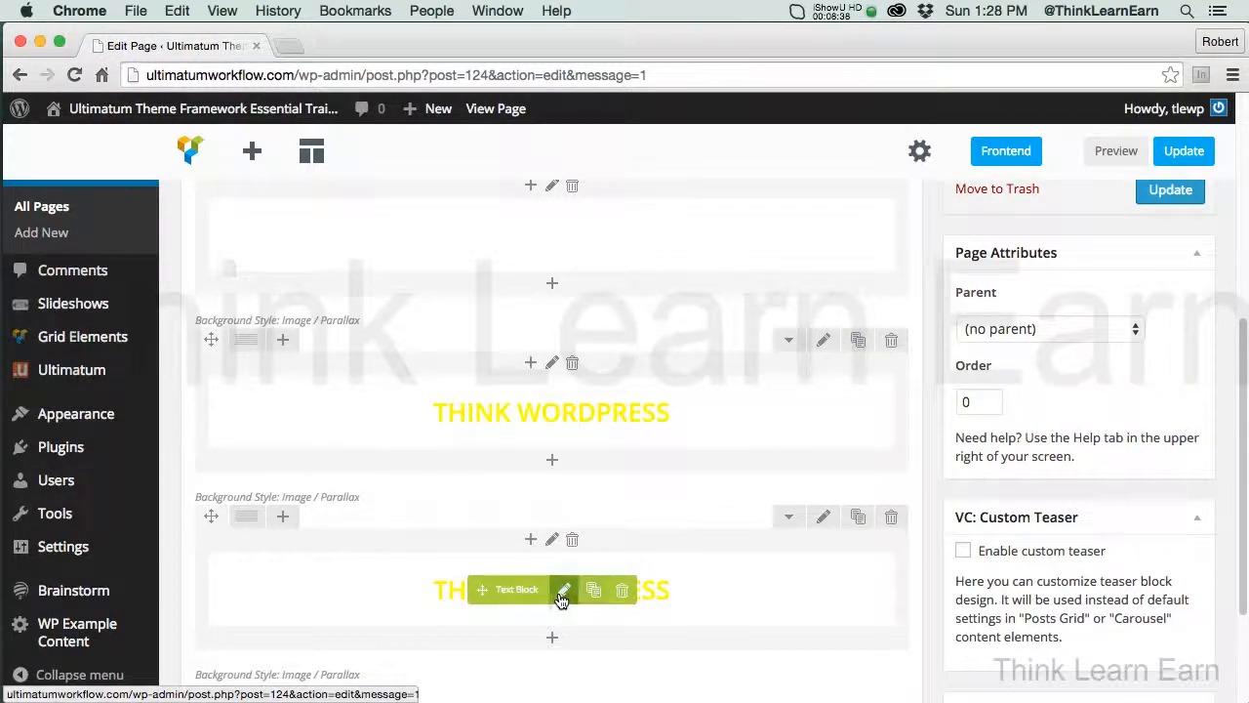
{"action": "left_click", "coordinate": [564, 593]}
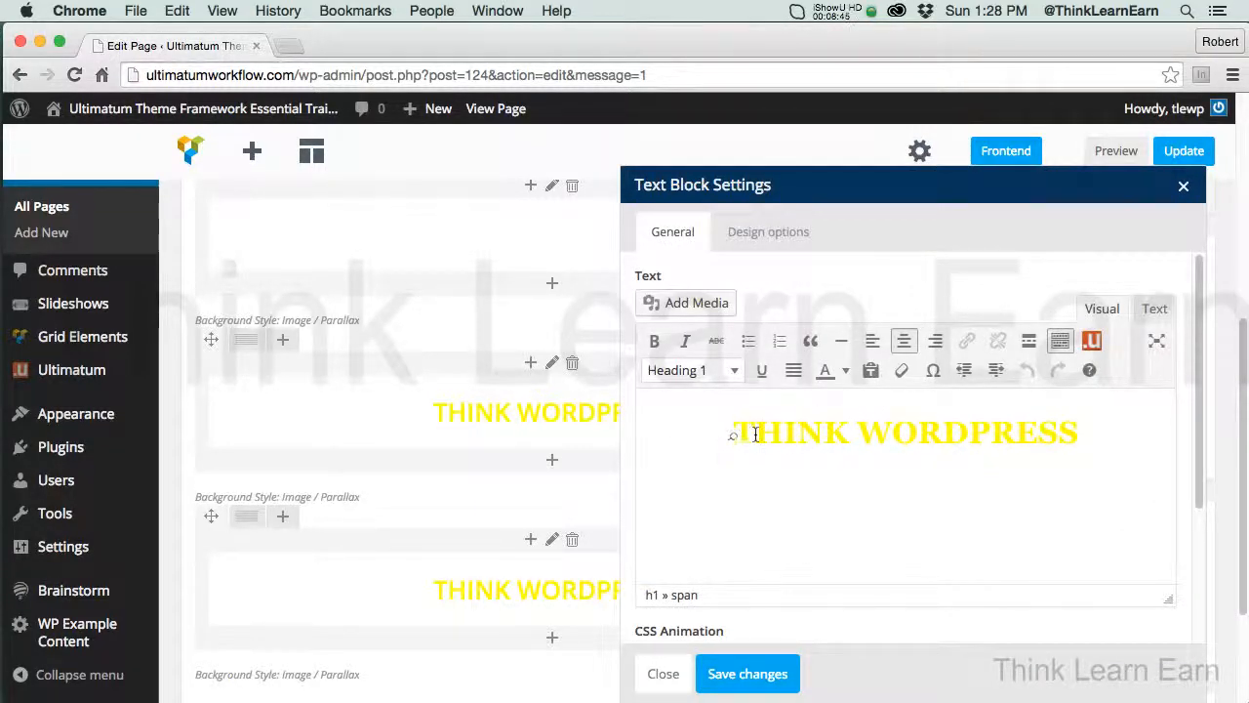
{"action": "left_click_drag", "start_coordinate": [734, 433], "coordinate": [1126, 432]}
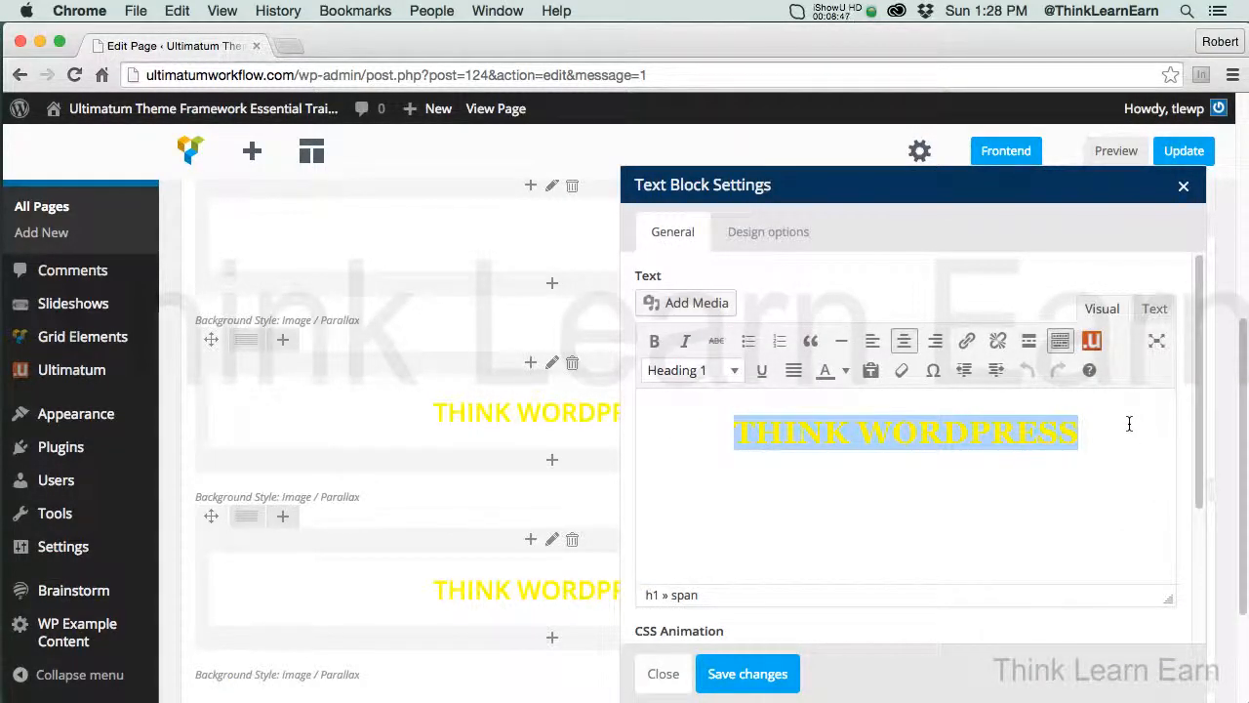
{"action": "type", "text": "VIDEO"}
{"action": "key", "text": "BackSpace"}
{"action": "key", "text": "BackSpace"}
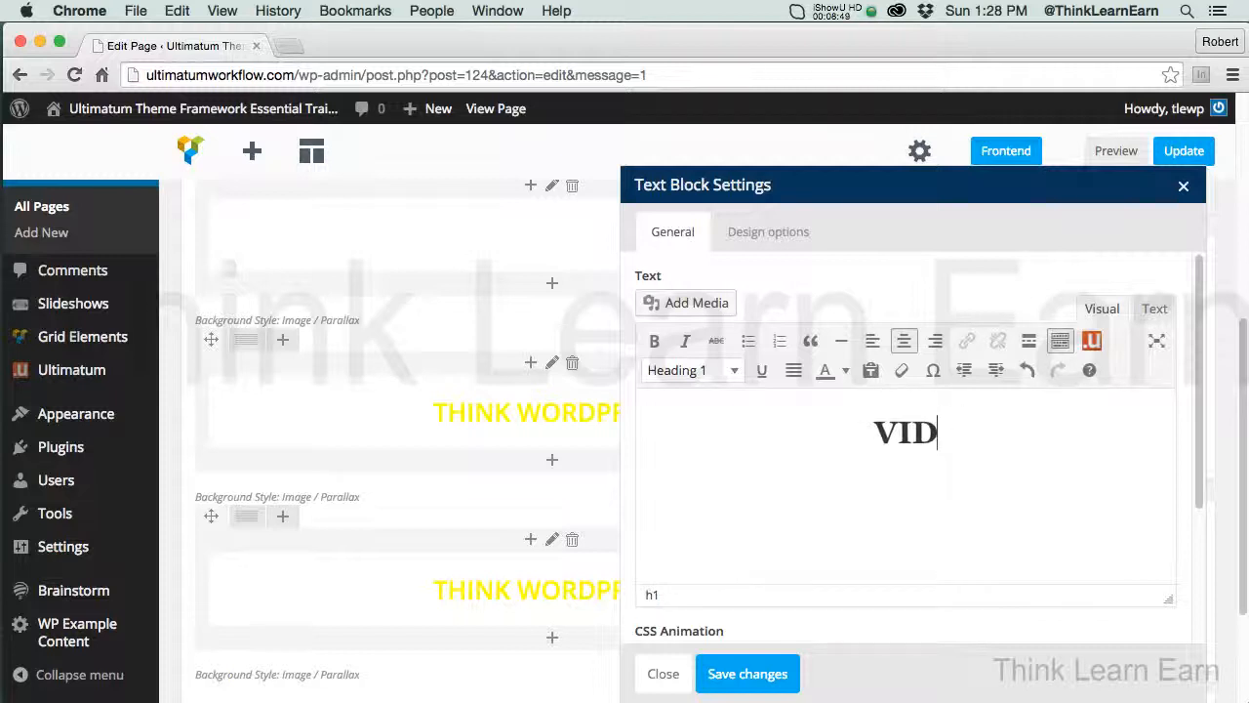
{"action": "type", "text": "DAS"}
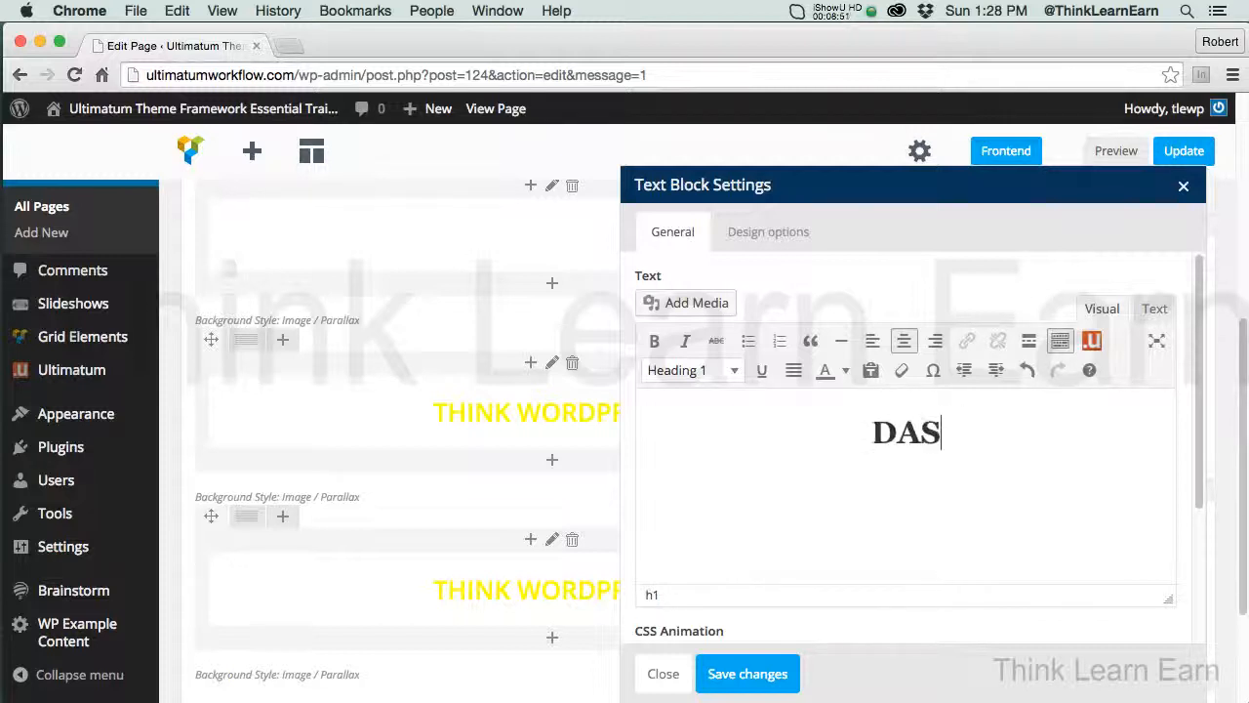
{"action": "type", "text": "HBOARD VIDFEO"}
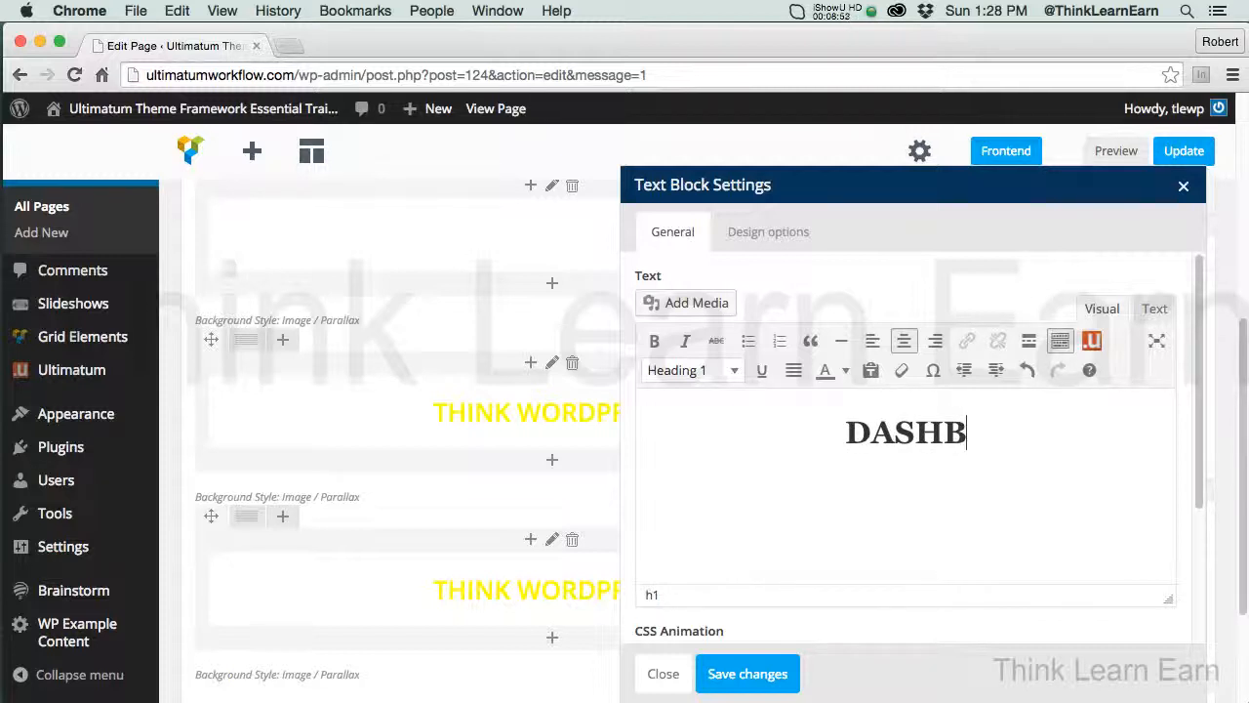
{"action": "key", "text": "BackSpace"}
{"action": "key", "text": "BackSpace"}
{"action": "key", "text": "BackSpace"}
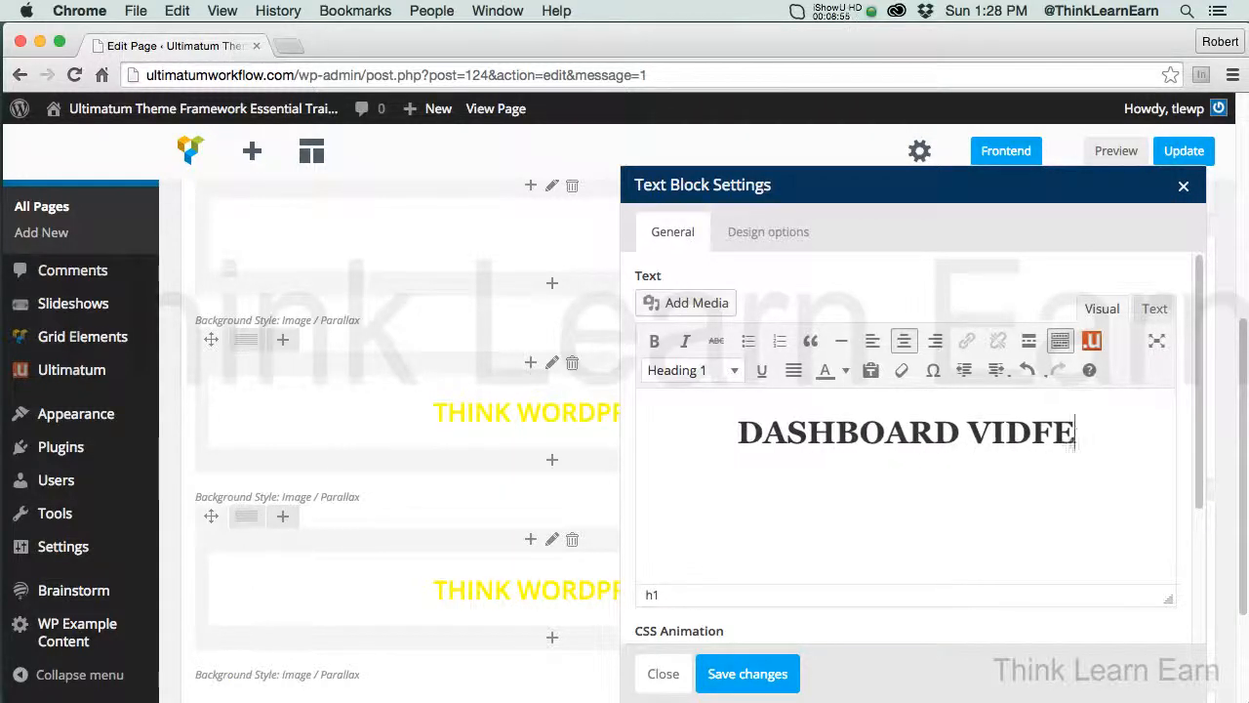
{"action": "type", "text": "EO"}
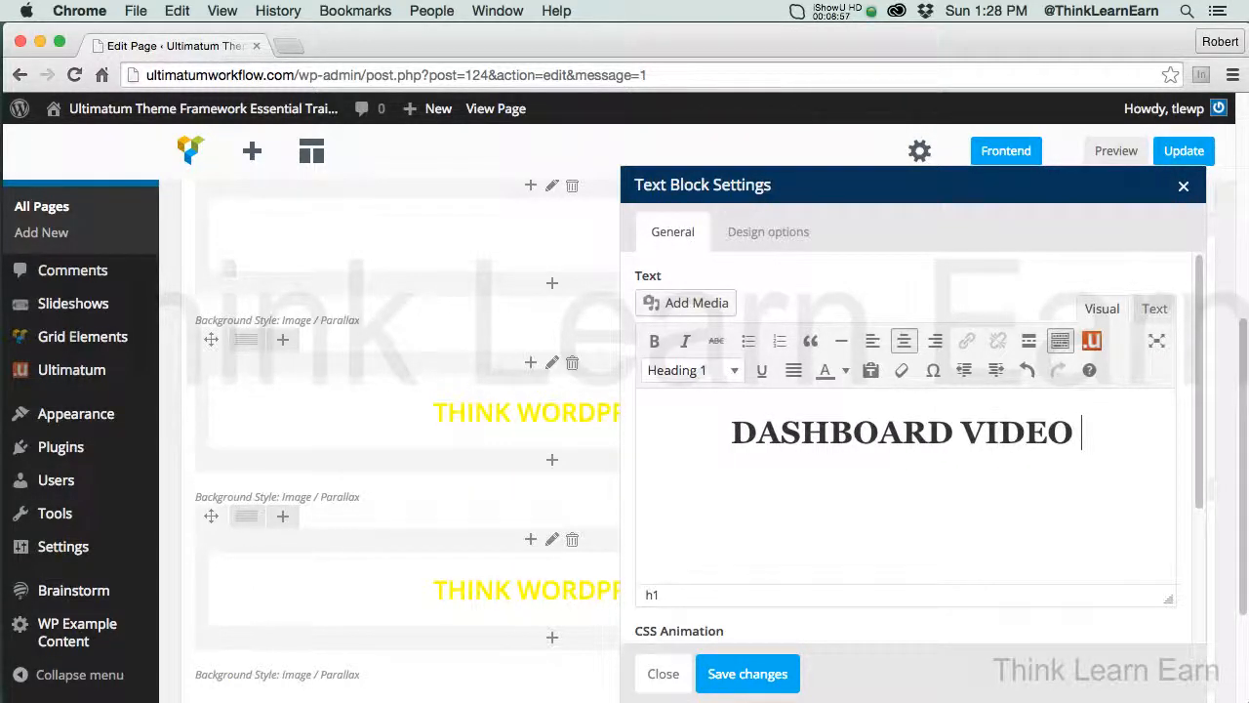
{"action": "type", "text": " TRAINING"}
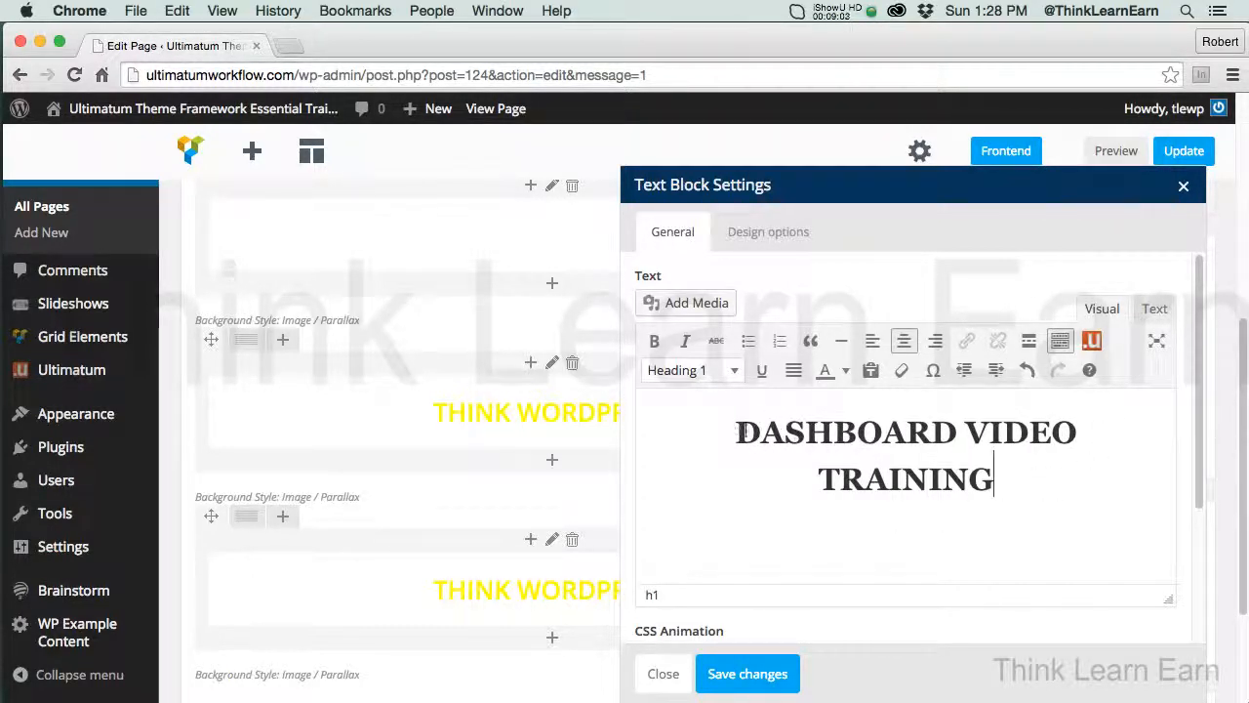
Colour the DASHBOARD VIDEO TRAINING heading white and save the text block
{"action": "left_click_drag", "start_coordinate": [741, 432], "coordinate": [1041, 488]}
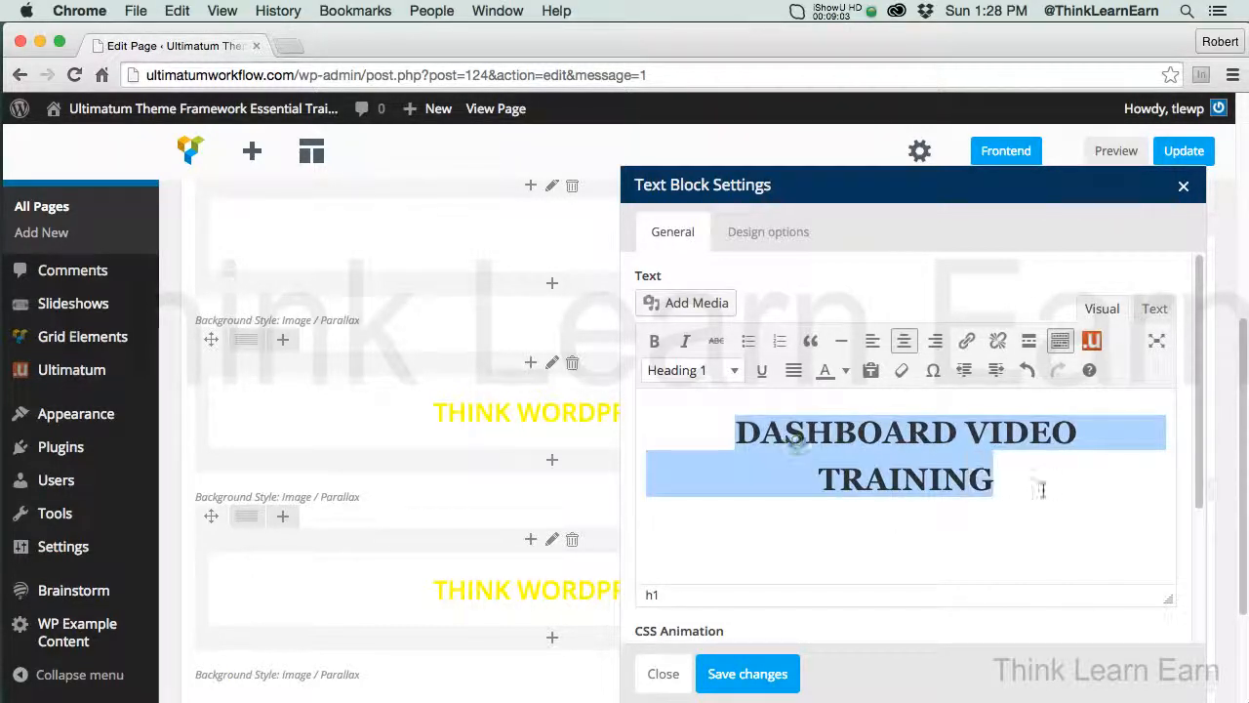
{"action": "left_click", "coordinate": [845, 370]}
{"action": "left_click", "coordinate": [955, 454]}
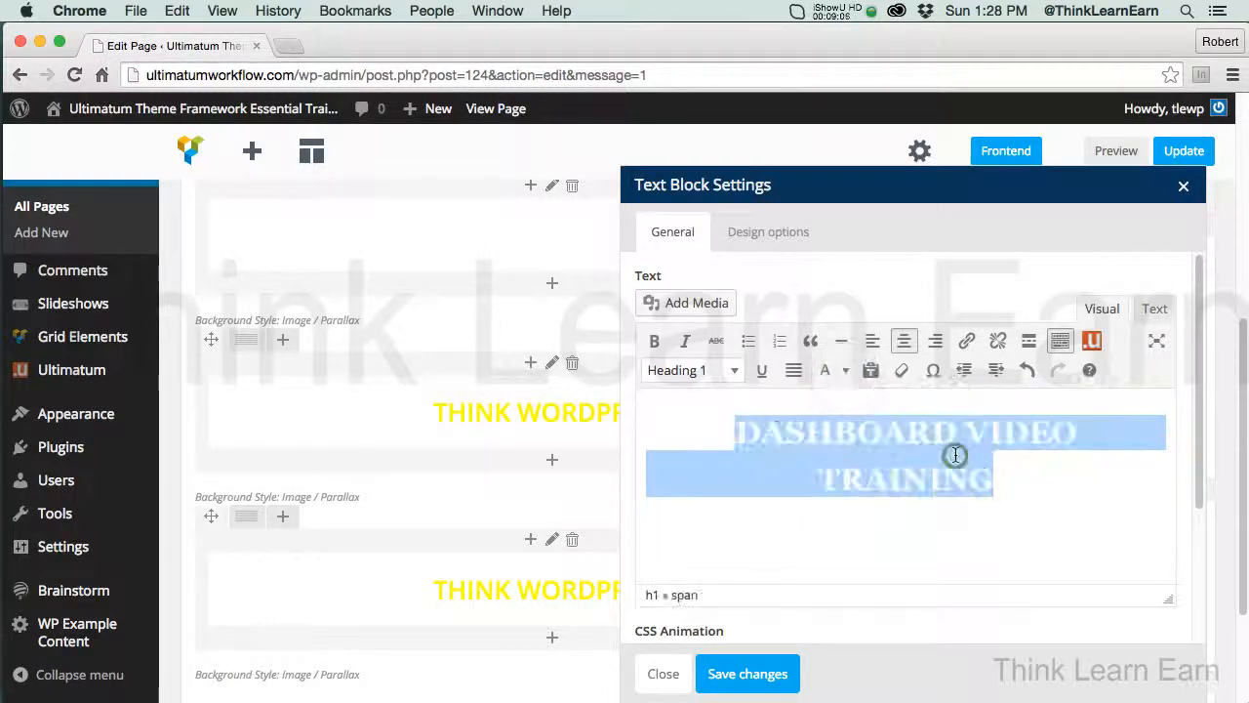
{"action": "left_click", "coordinate": [749, 673]}
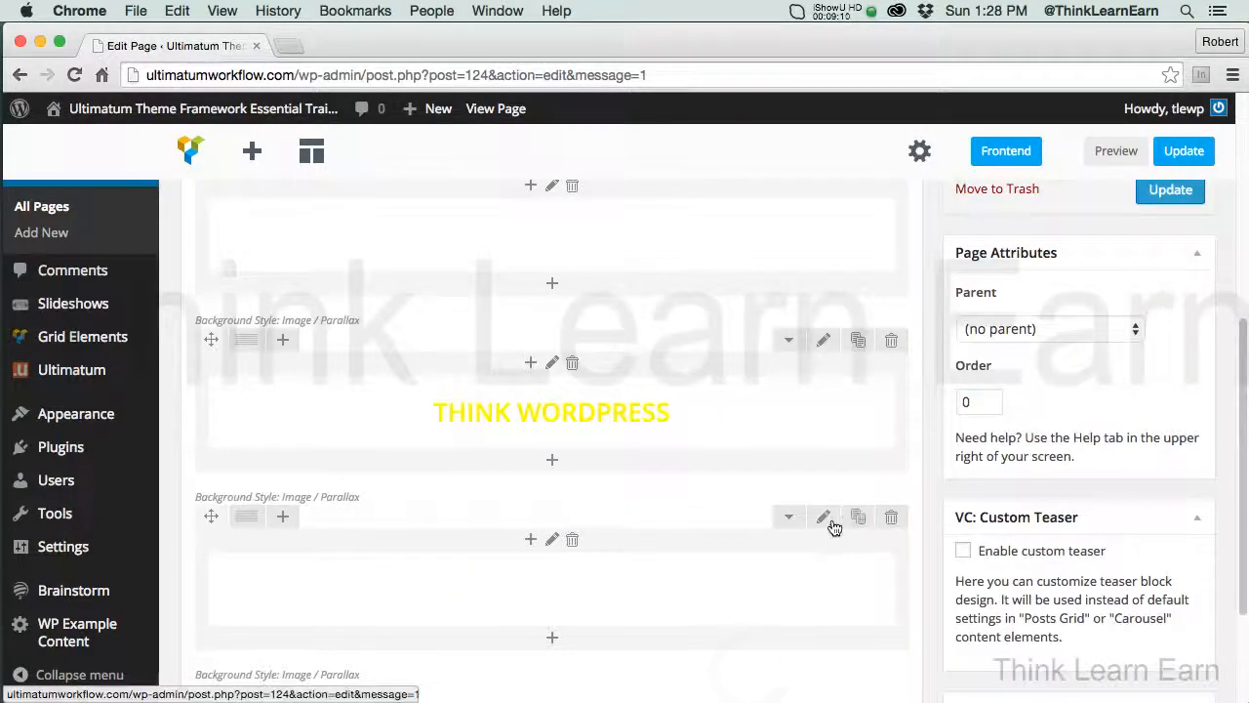
Replace the fourth row's background image with the green hillside and tree line under a blue sky, save the row, and update the page
{"action": "left_click", "coordinate": [825, 518]}
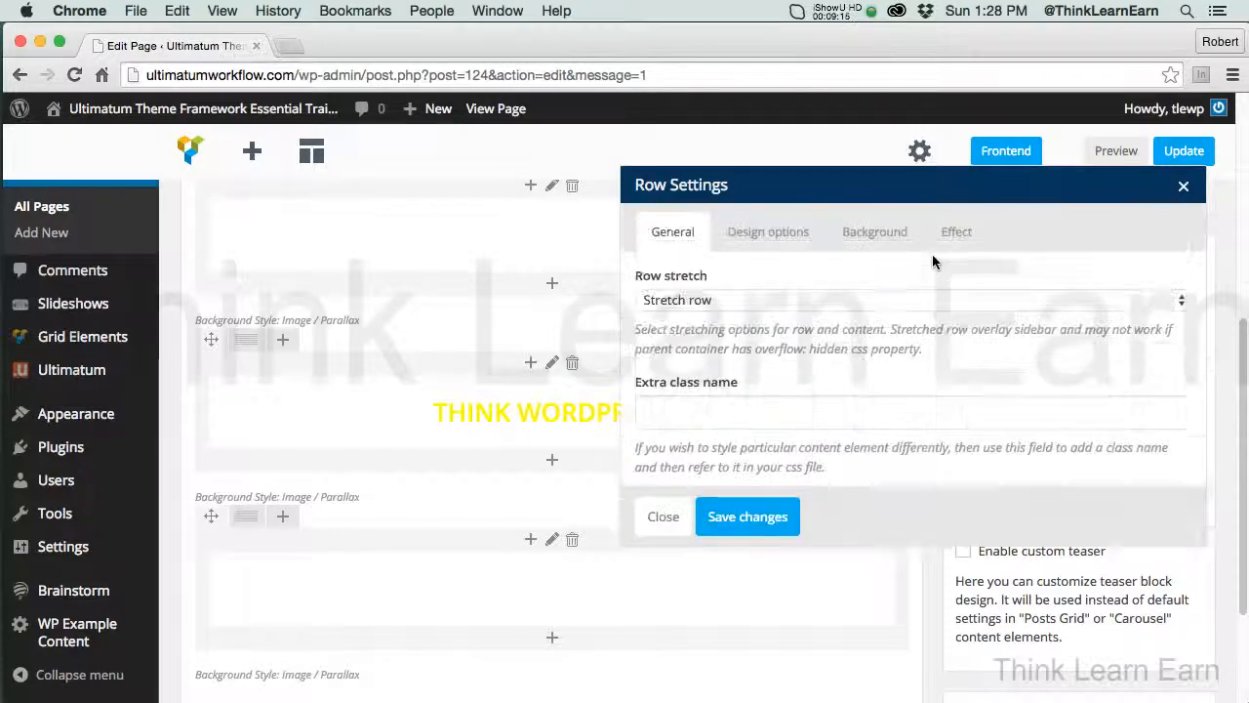
{"action": "left_click", "coordinate": [902, 246]}
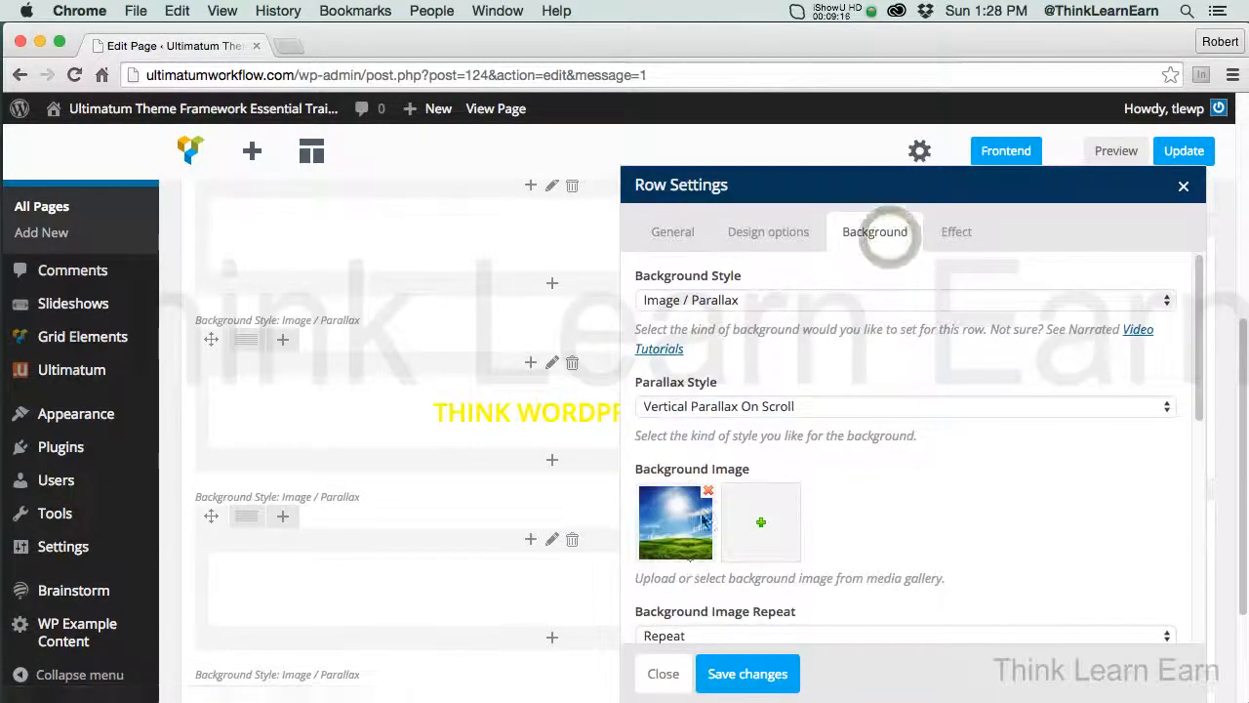
{"action": "left_click", "coordinate": [708, 493]}
{"action": "left_click", "coordinate": [678, 513]}
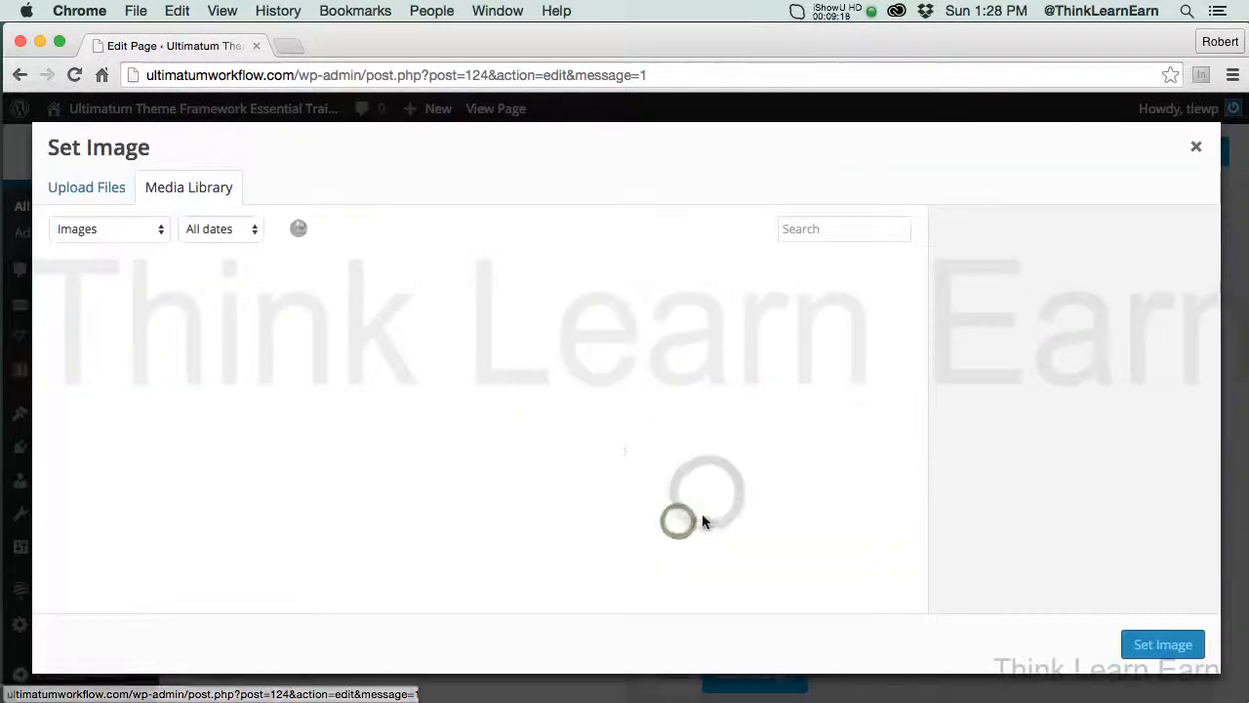
{"action": "left_click", "coordinate": [559, 334]}
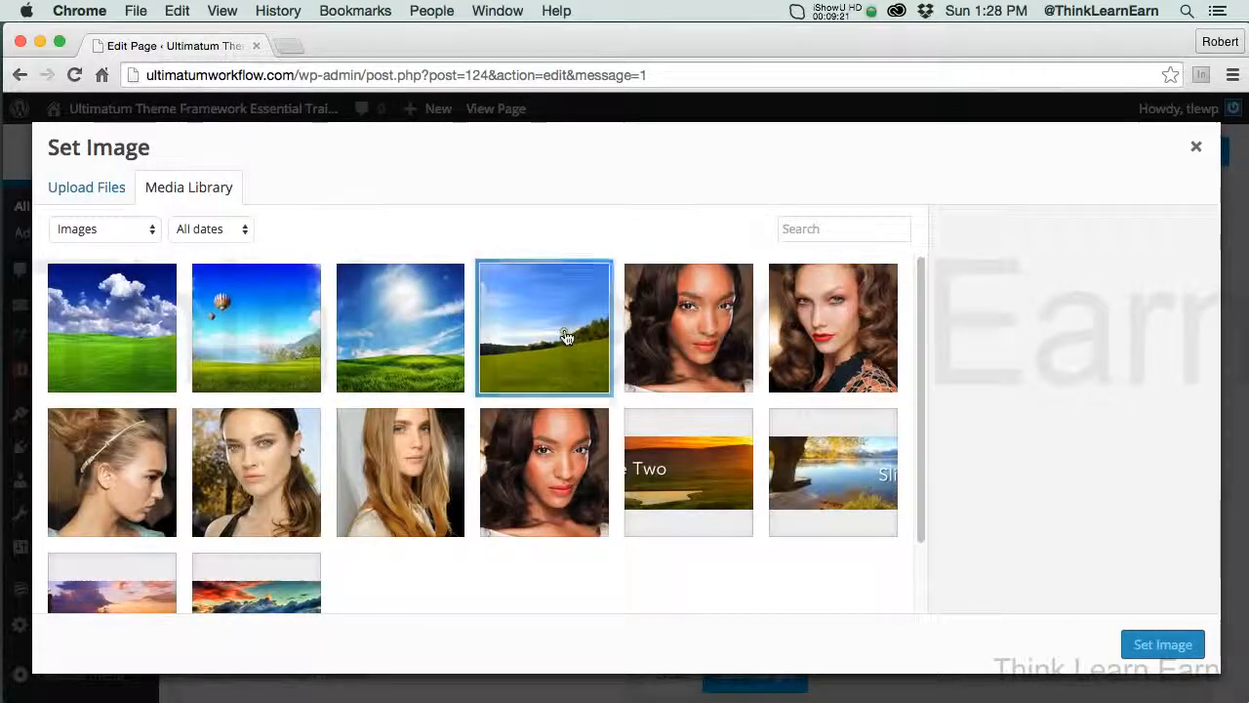
{"action": "left_click", "coordinate": [1161, 644]}
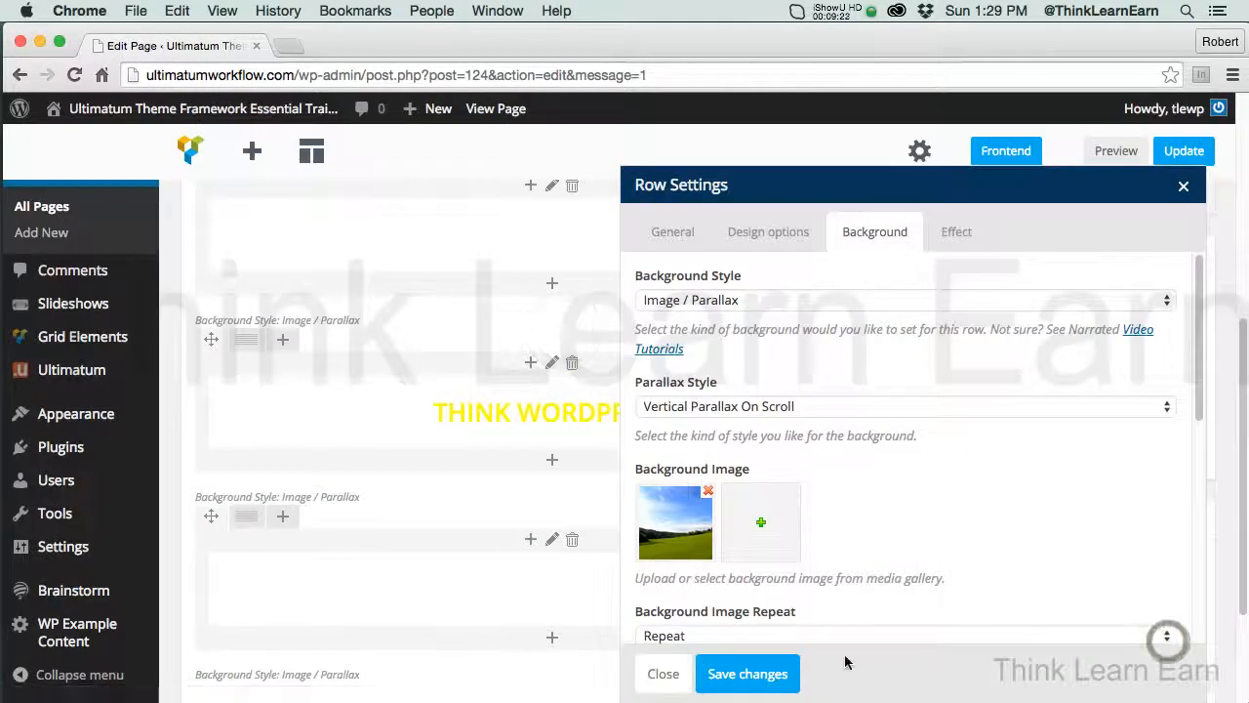
{"action": "left_click", "coordinate": [782, 675]}
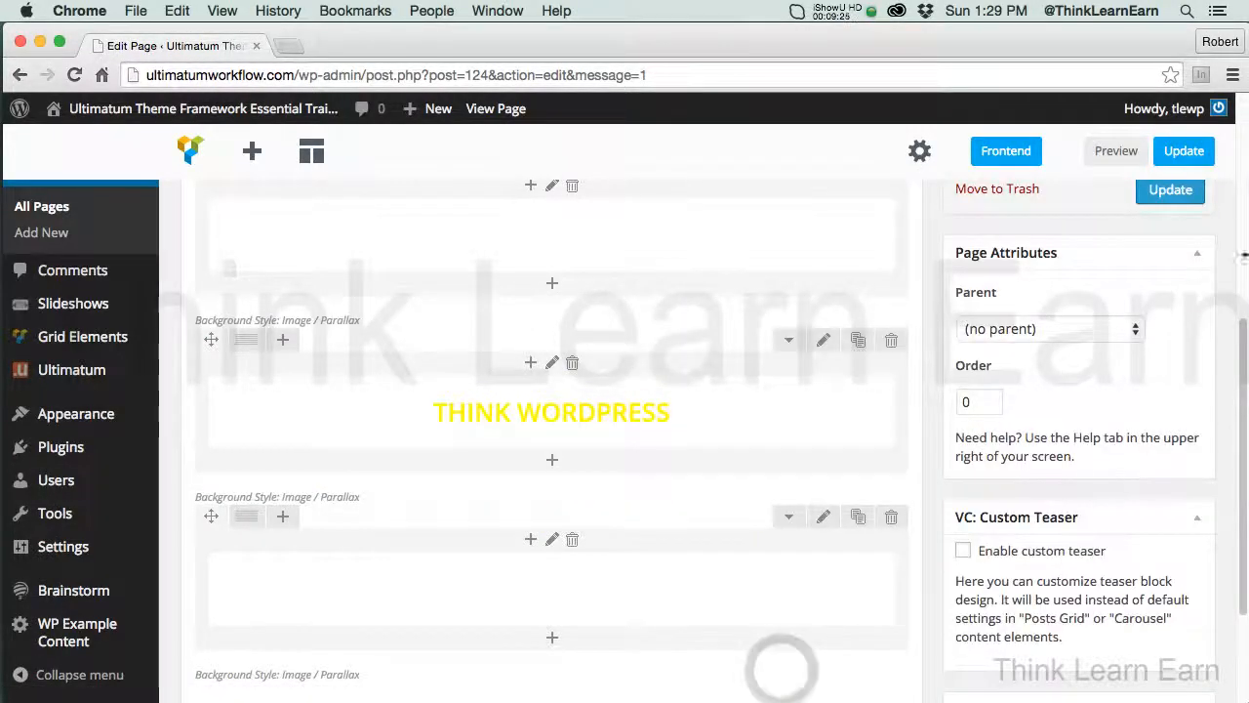
{"action": "scroll", "coordinate": [1181, 208], "scroll_direction": "up", "scroll_amount": 5}
{"action": "left_click", "coordinate": [1176, 416]}
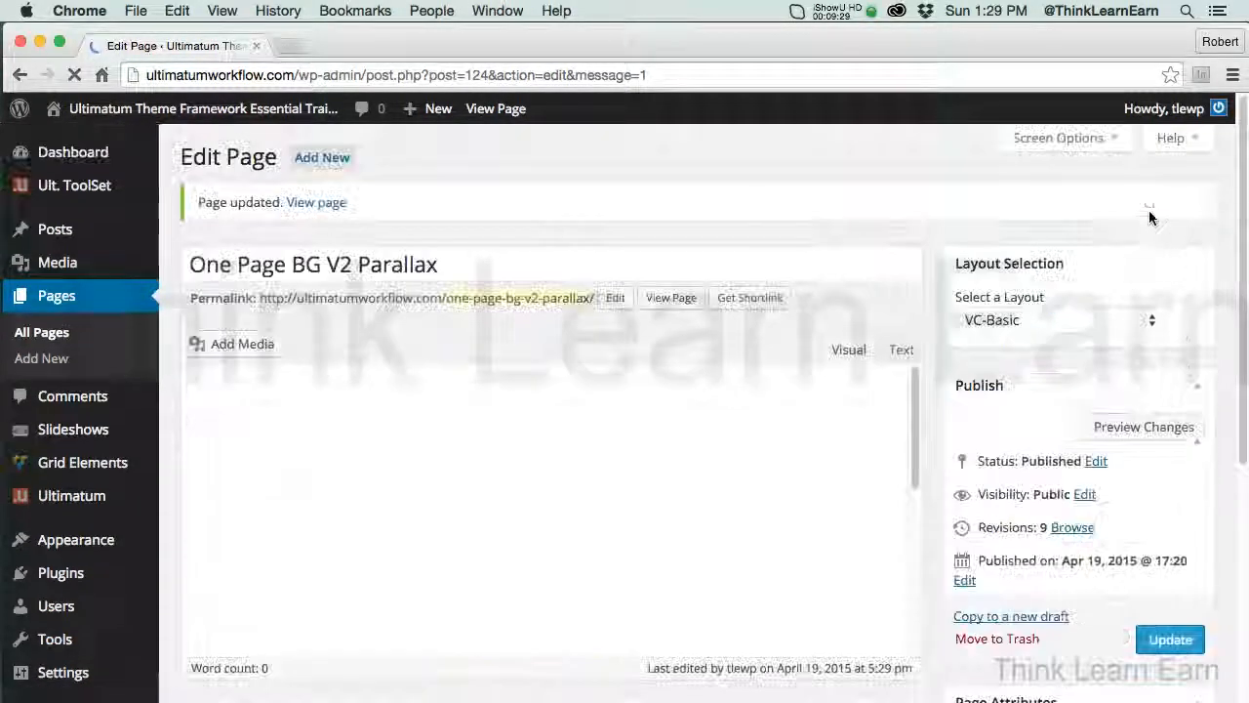
Preview the updated page and examine all four parallax rows, focusing on the new DASHBOARD VIDEO TRAINING row
{"action": "left_click", "coordinate": [1137, 426]}
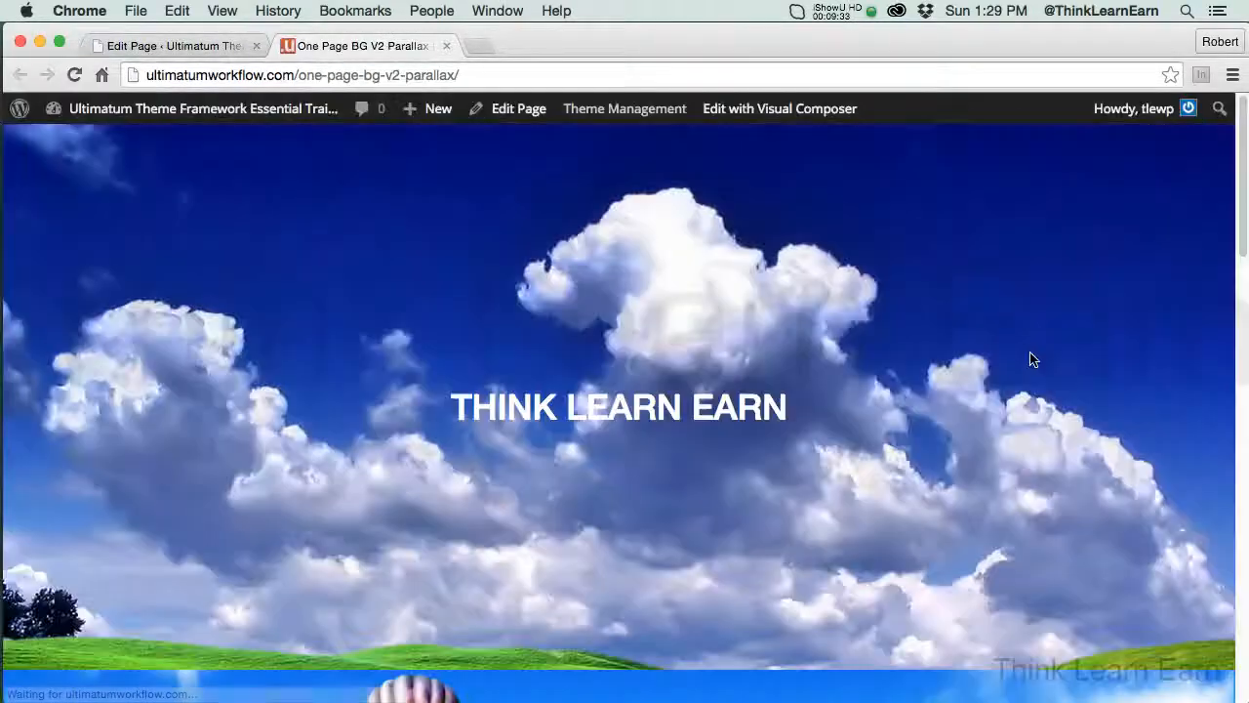
{"action": "scroll", "coordinate": [1238, 242], "scroll_direction": "down", "scroll_amount": 10}
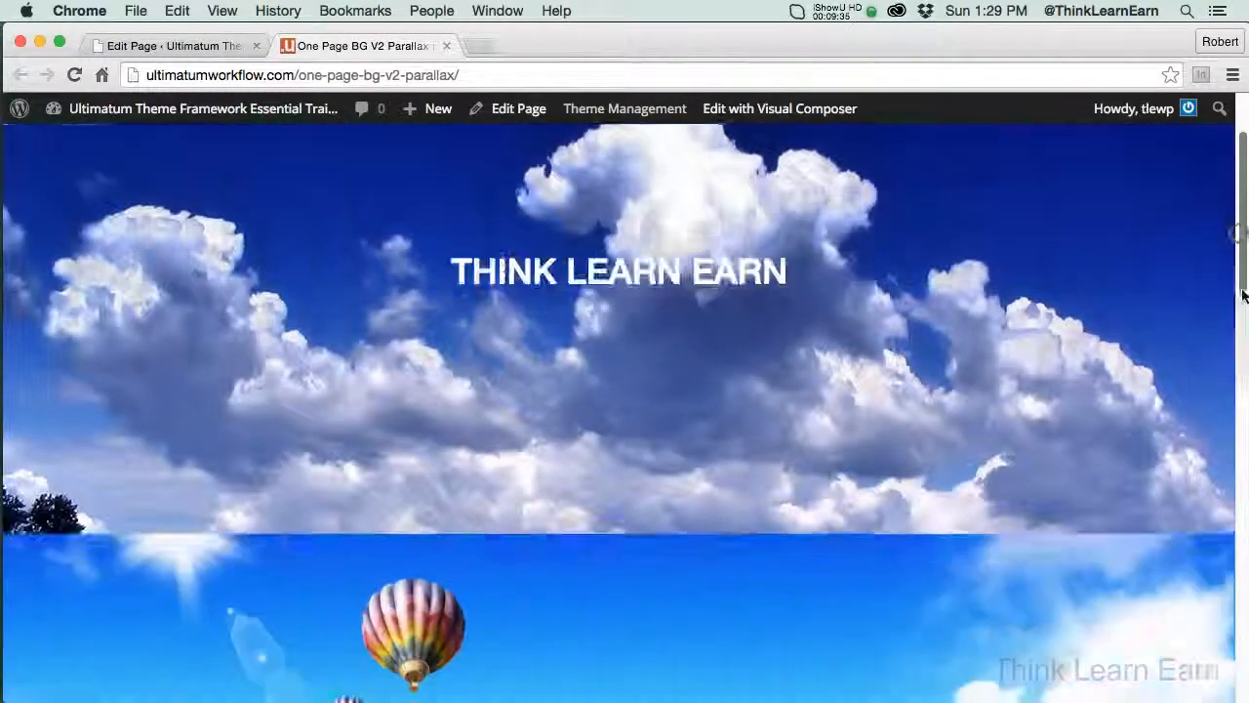
{"action": "scroll", "coordinate": [1238, 242], "scroll_direction": "down", "scroll_amount": 10}
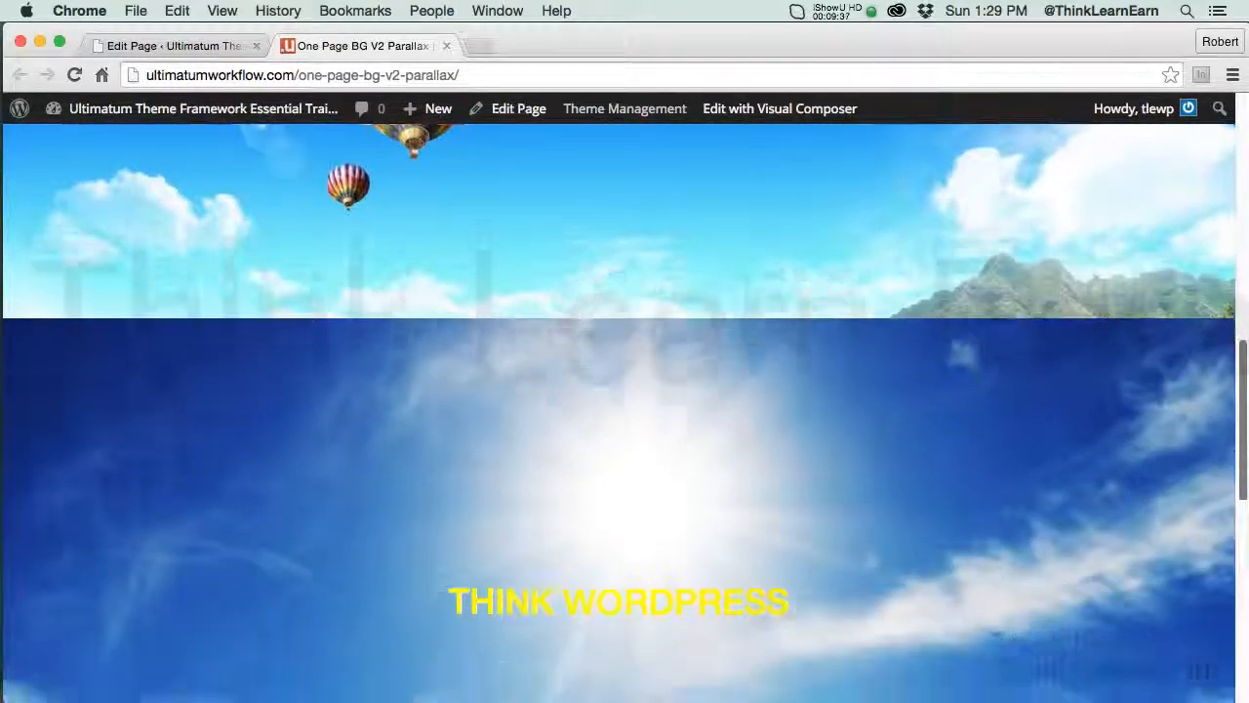
{"action": "scroll", "coordinate": [625, 410], "scroll_direction": "down", "scroll_amount": 3}
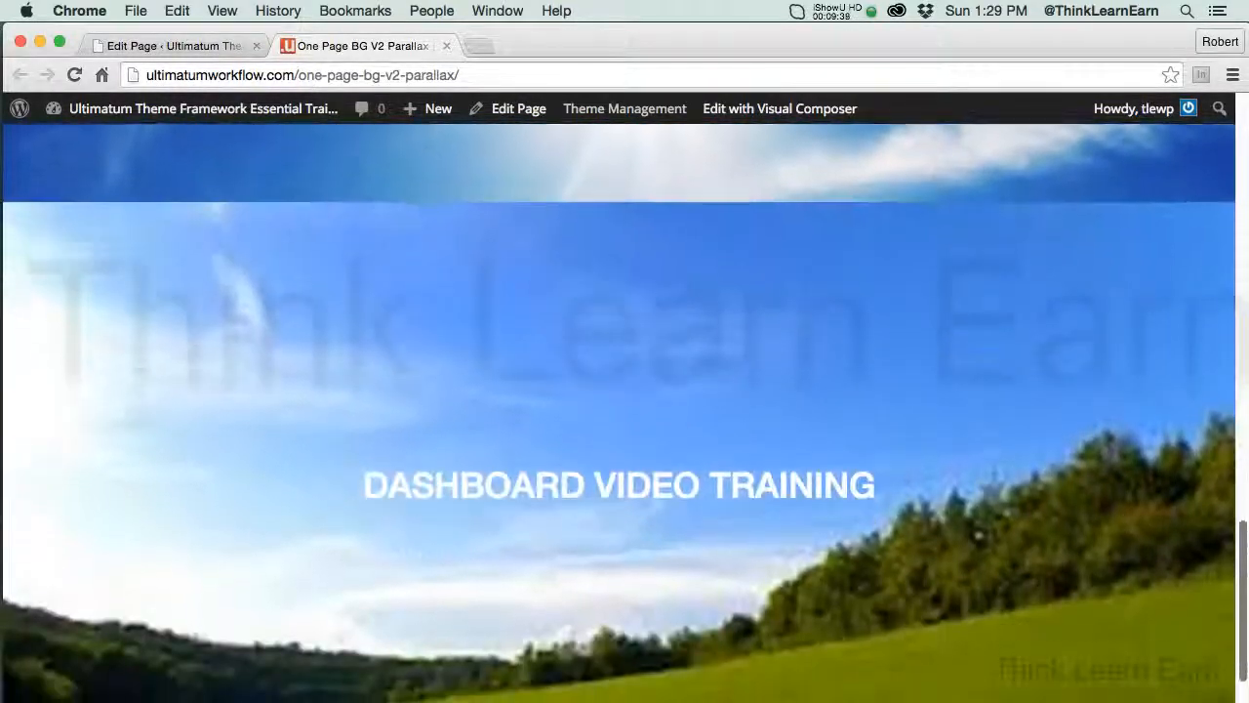
{"action": "mouse_move", "coordinate": [1245, 697]}
{"action": "left_mouse_down"}
{"action": "mouse_move", "coordinate": [1245, 675]}
{"action": "mouse_move", "coordinate": [1246, 695]}
{"action": "left_mouse_up"}
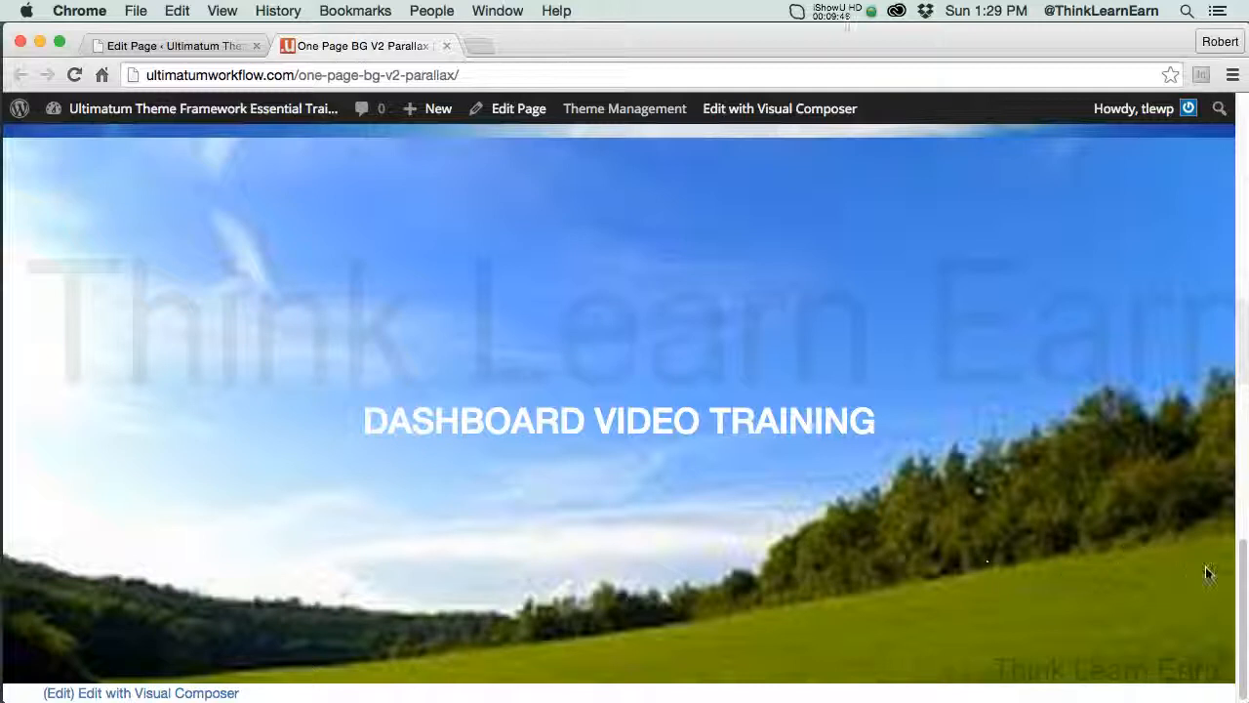
{"action": "left_click_drag", "start_coordinate": [1245, 580], "coordinate": [1245, 571]}
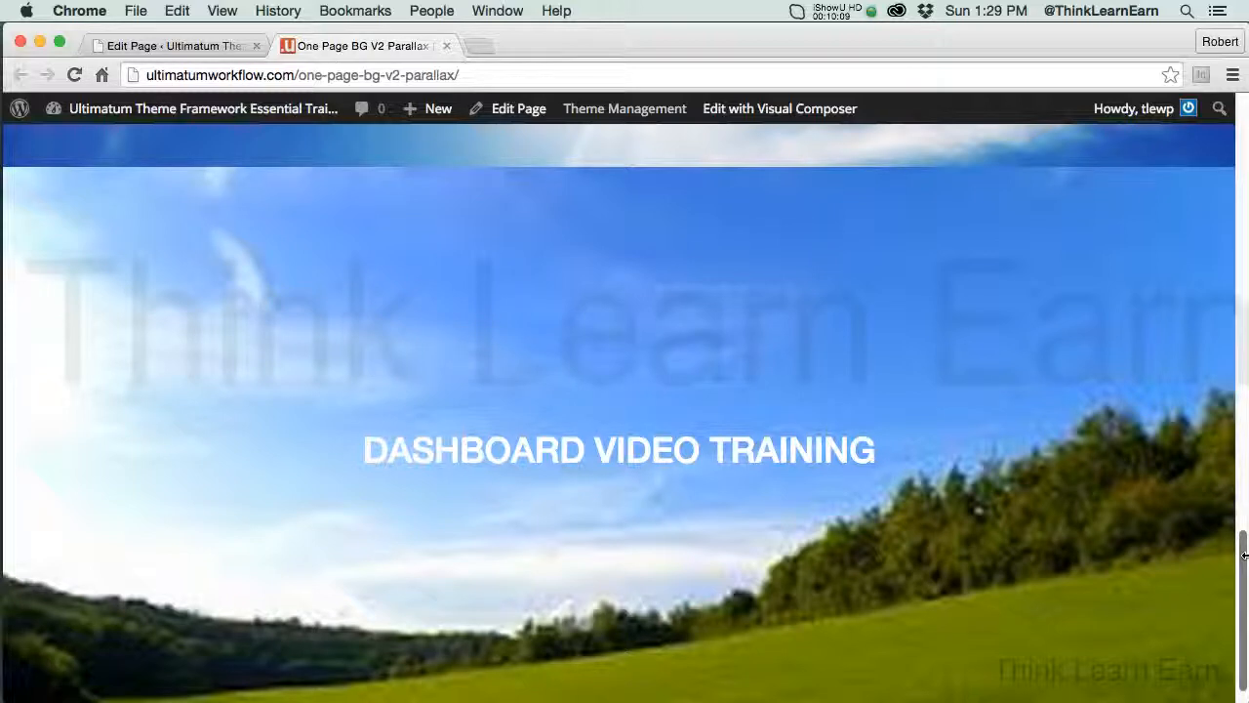
{"action": "scroll", "coordinate": [1241, 578], "scroll_direction": "up", "scroll_amount": 20}
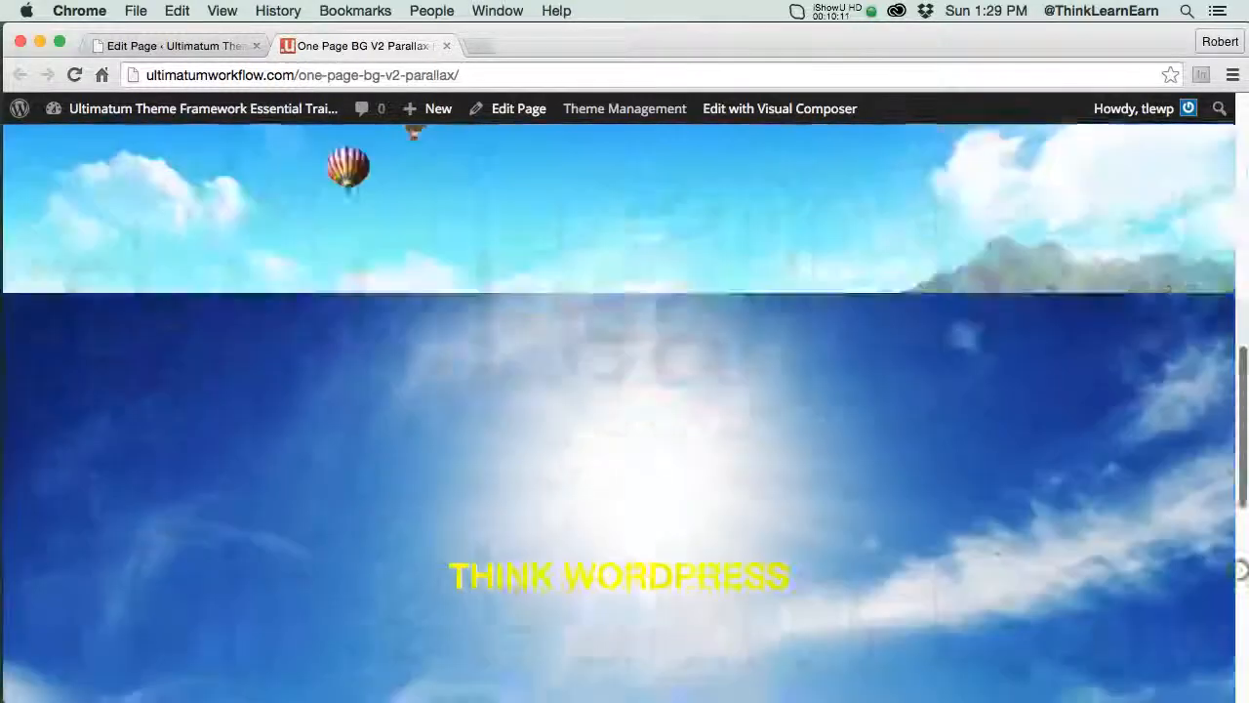